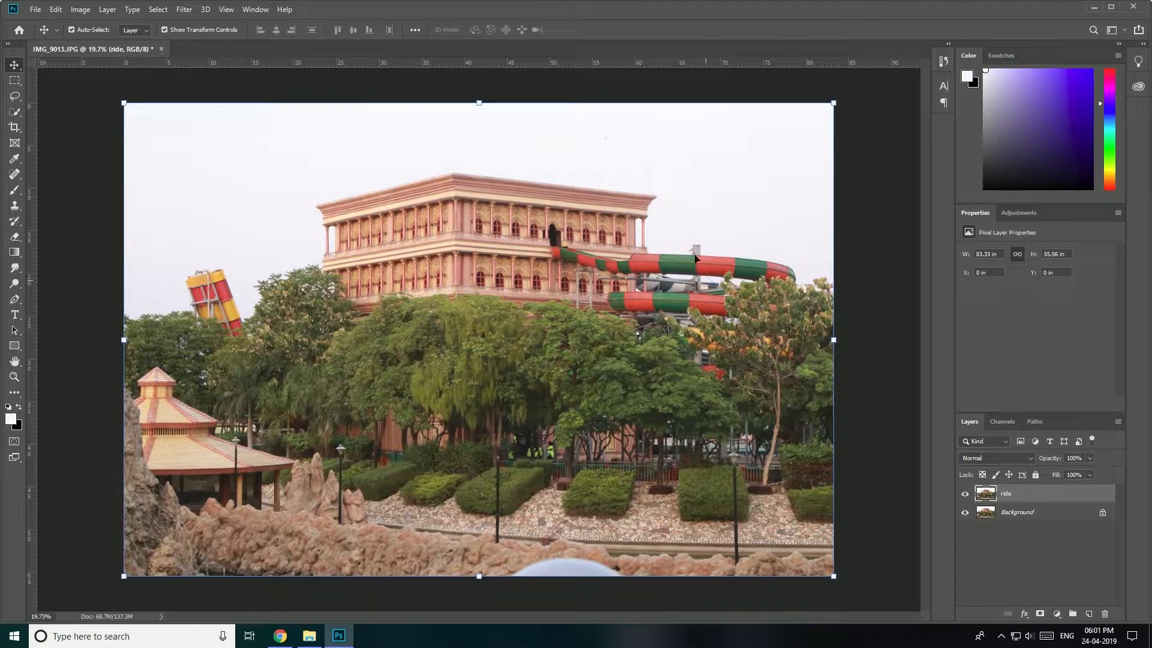
# - Select the pale sky by sampling it with Color Range at a fuzziness of 35
pyautogui.click(159, 10)
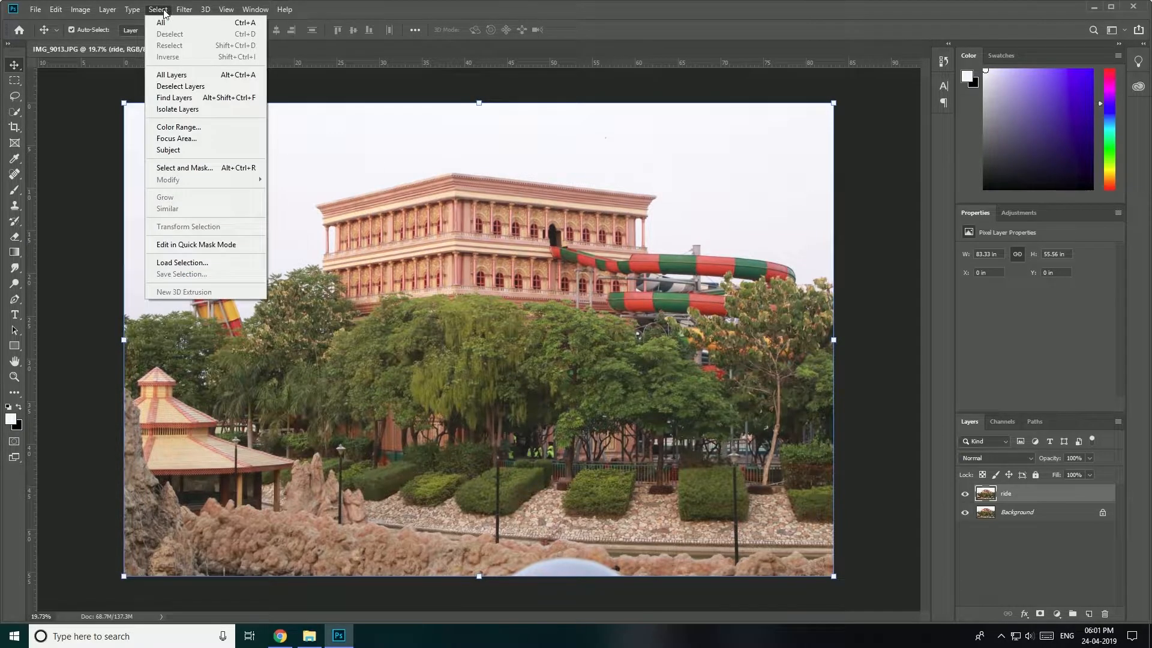
pyautogui.click(178, 127)
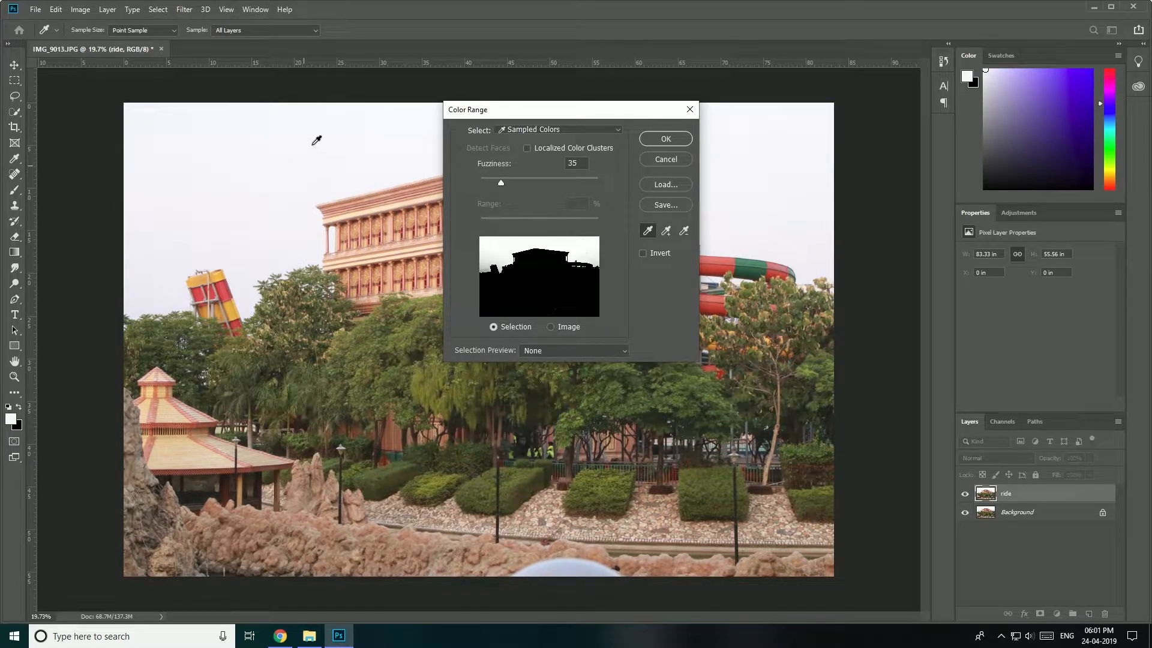
pyautogui.click(273, 194)
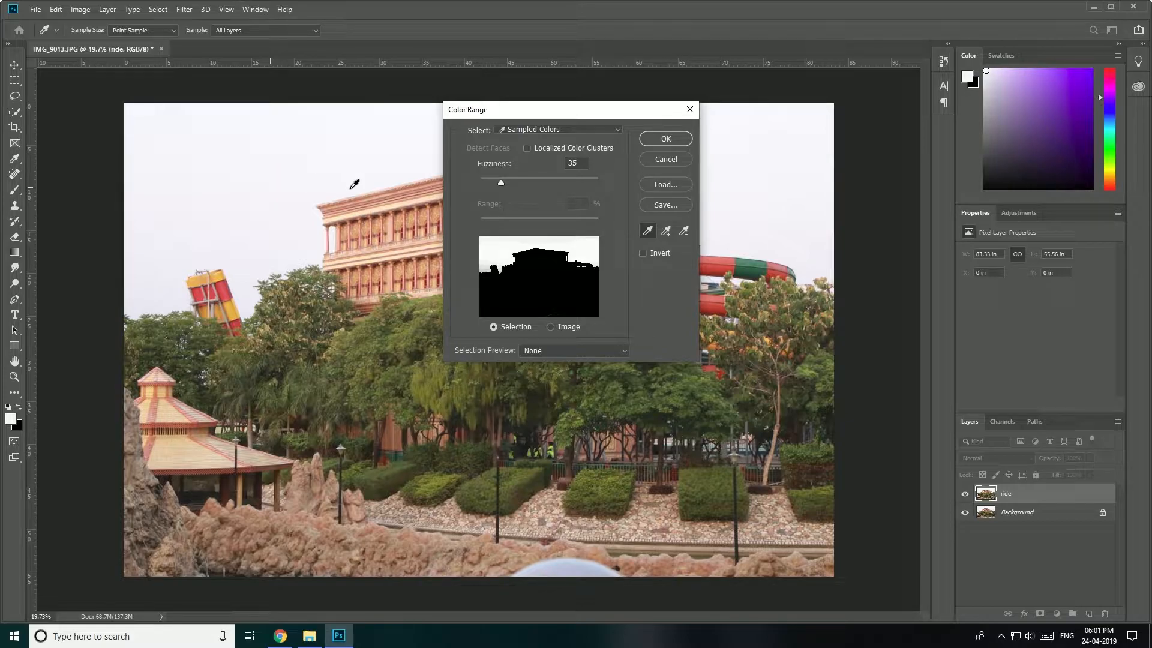
pyautogui.click(655, 139)
pyautogui.press('v')
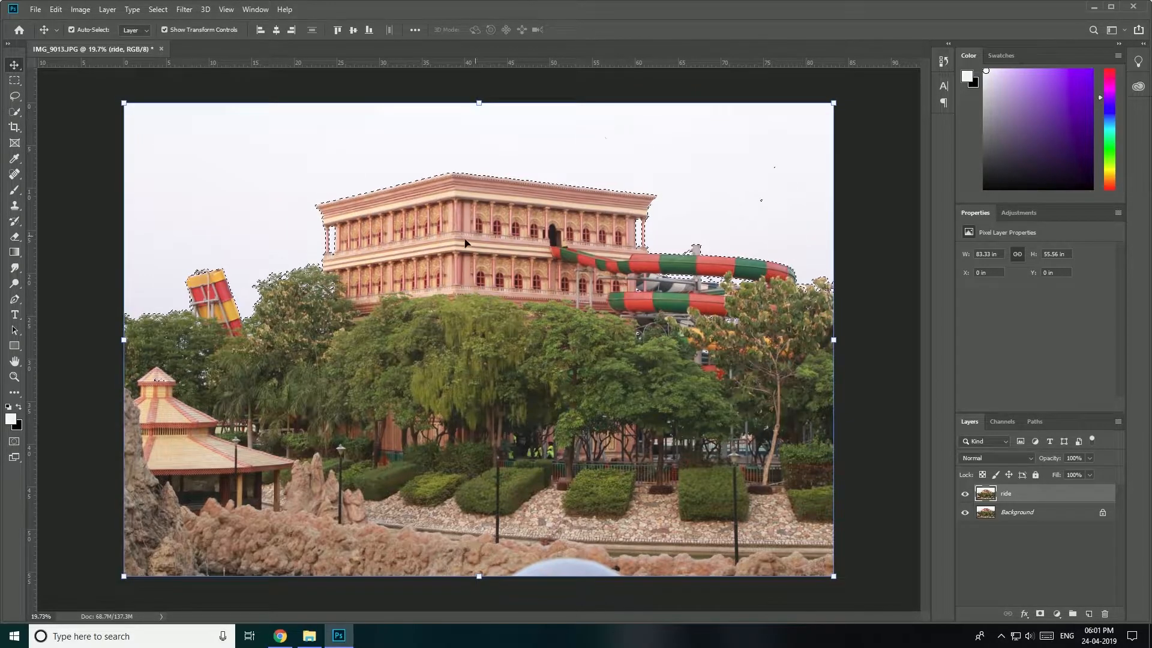
# - Examine the selection edges along the building, the trees and the gaps around the water slide
pyautogui.scroll(2, 289, 265)
pyautogui.scroll(3, 289, 264)
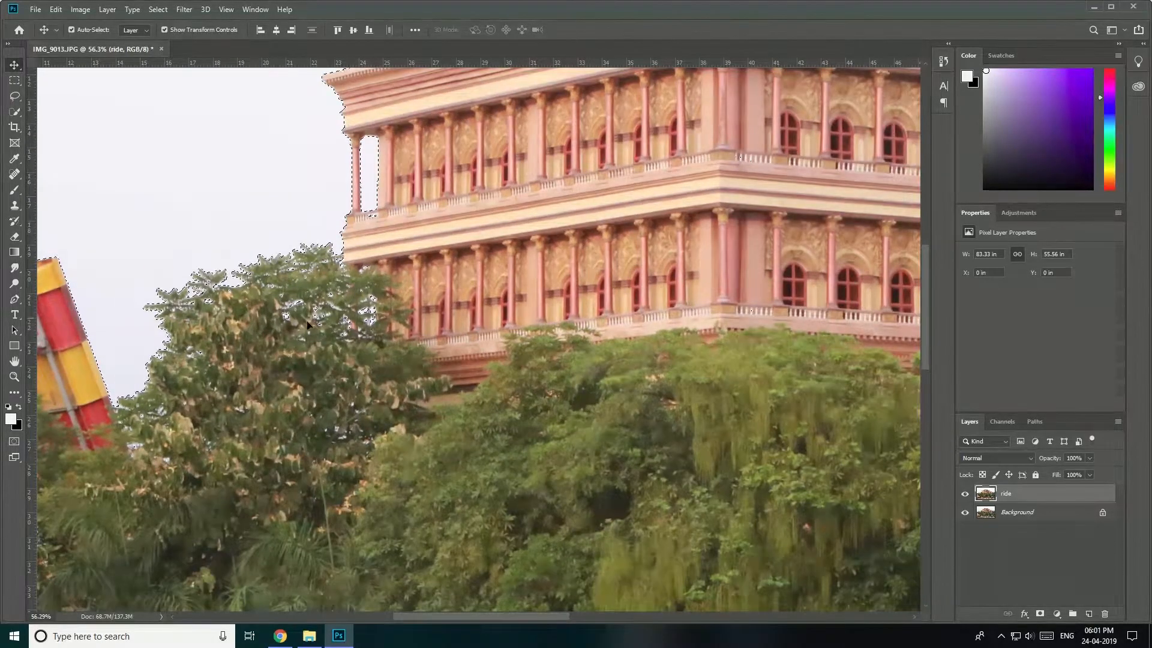
pyautogui.scroll(-2, 334, 292)
pyautogui.scroll(3, 324, 192)
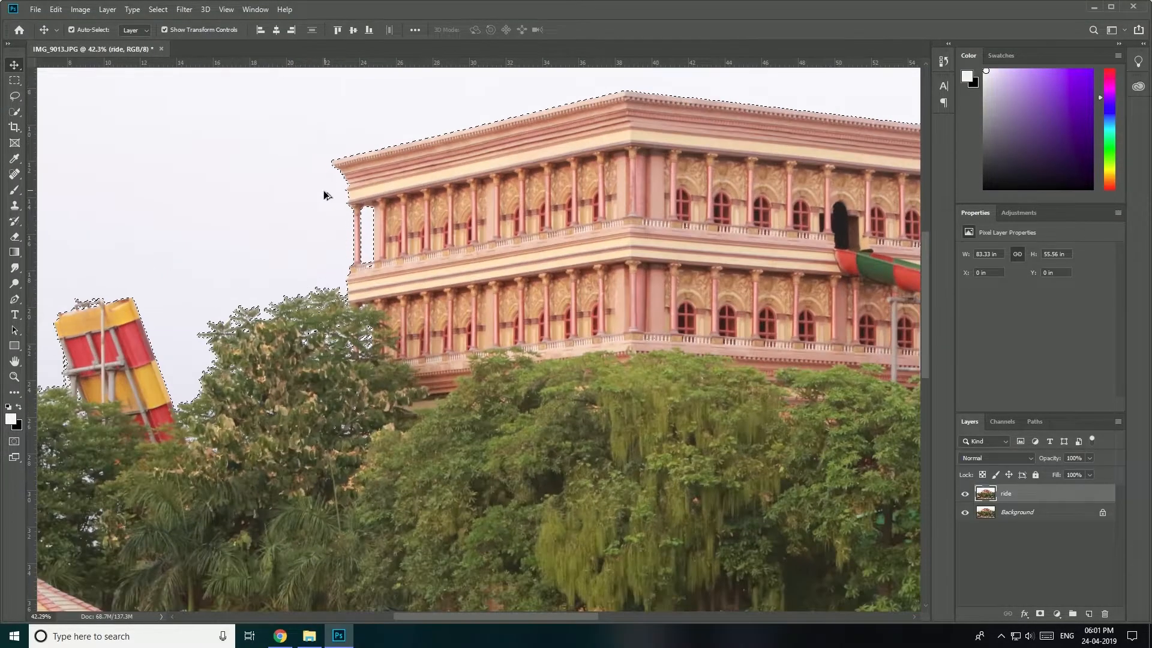
pyautogui.scroll(-6, 326, 193)
pyautogui.scroll(5, 771, 276)
pyautogui.scroll(6, 784, 279)
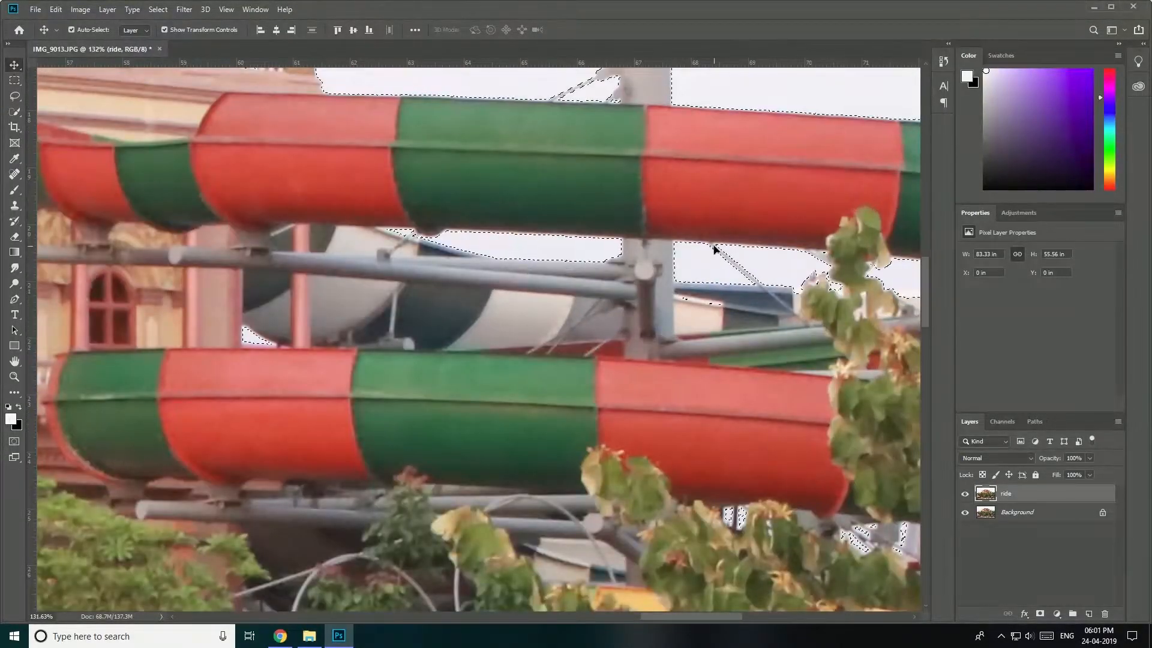
pyautogui.scroll(5, 653, 251)
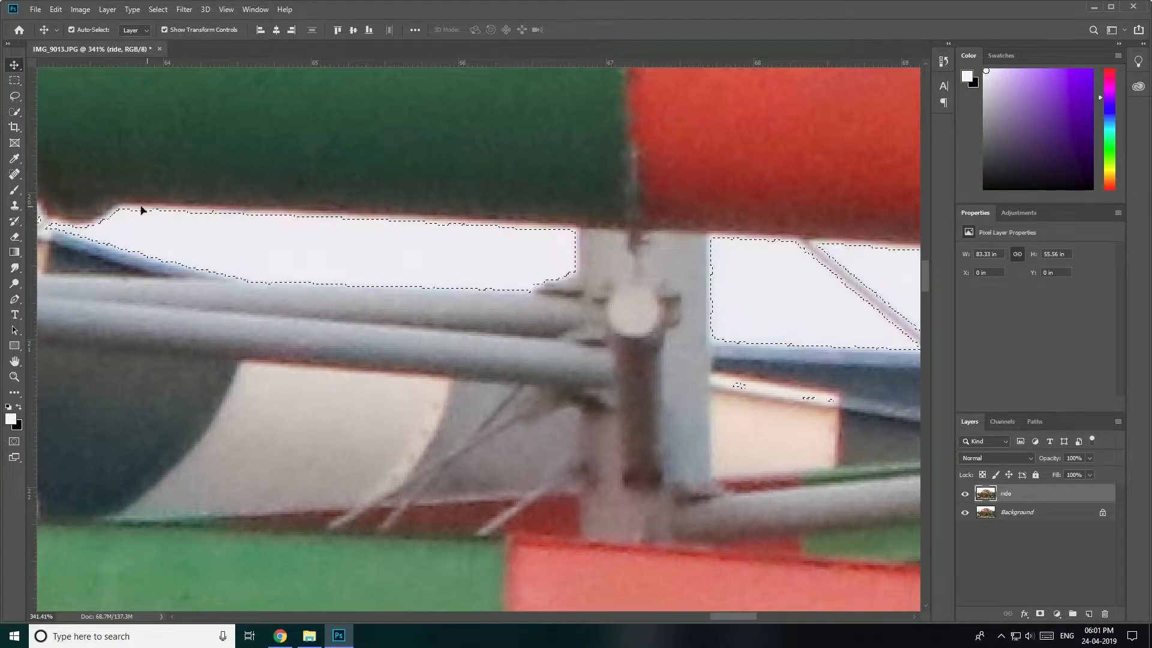
pyautogui.scroll(-8, 479, 220)
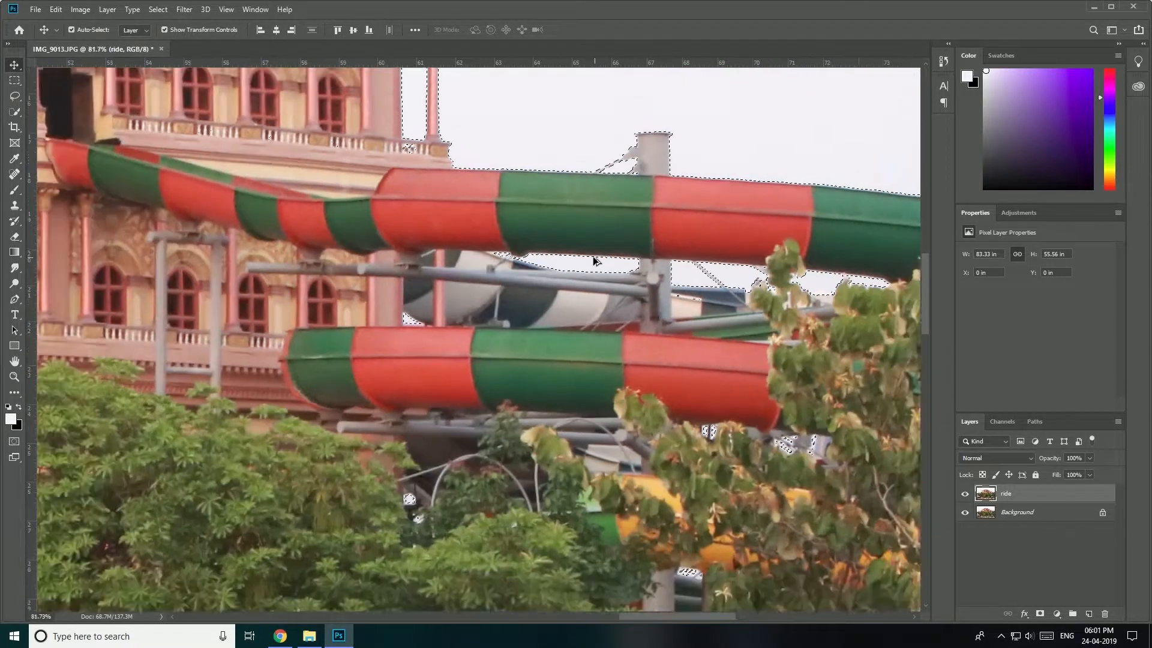
pyautogui.scroll(-4, 594, 260)
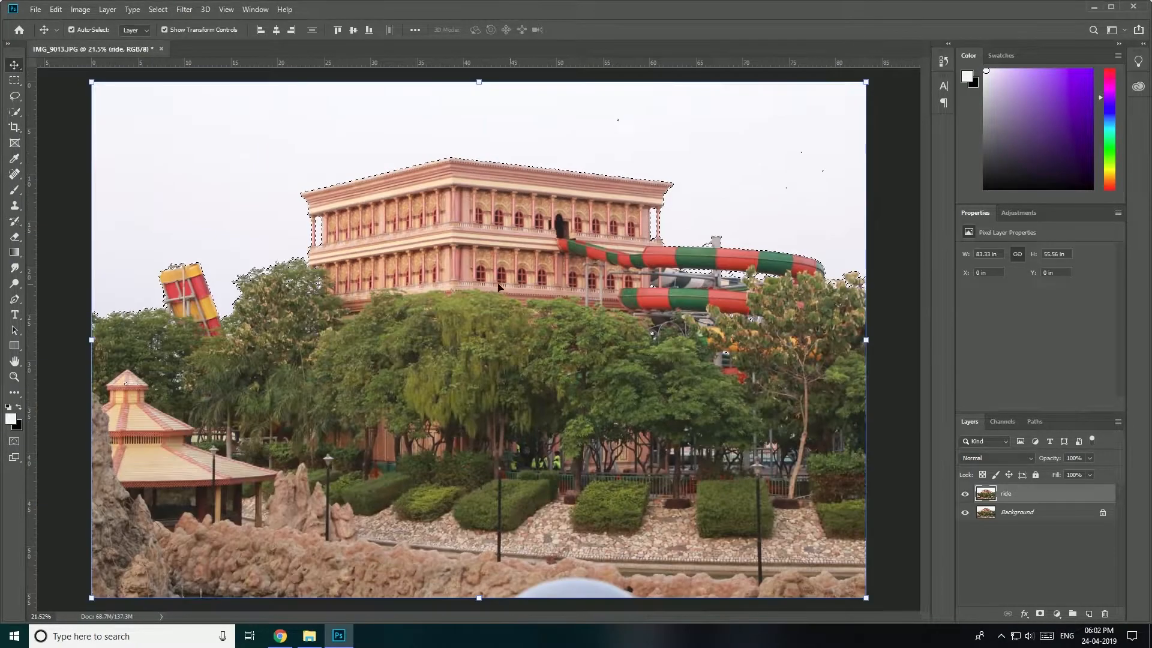
# - Expand the sky selection by 5 pixels
pyautogui.click(158, 10)
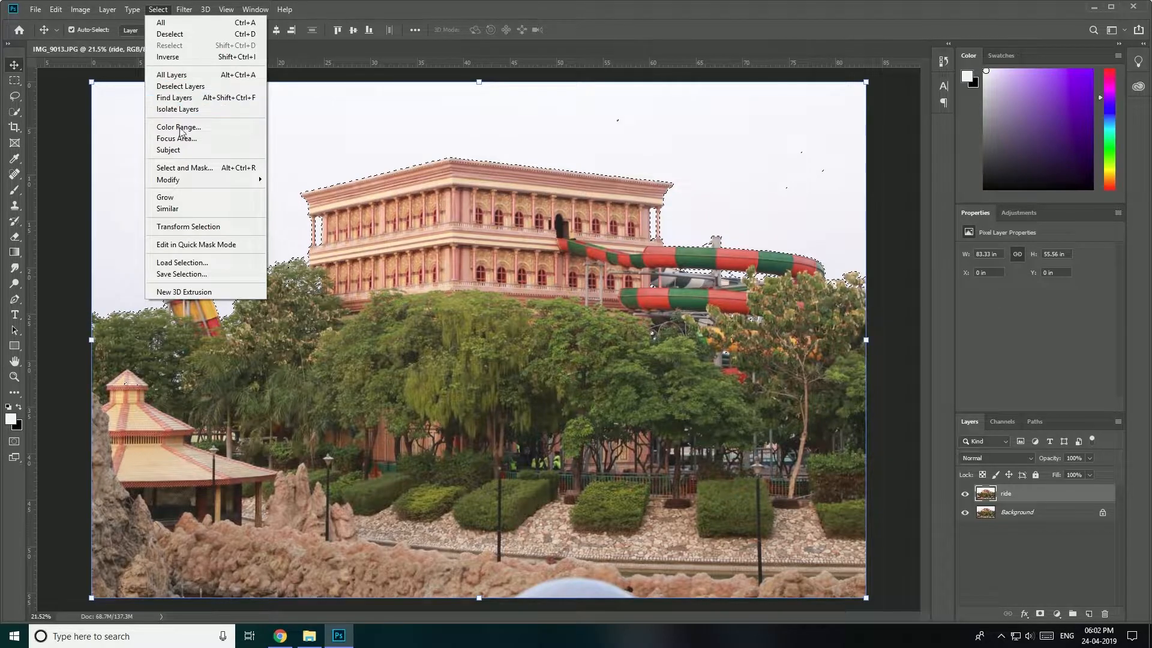
pyautogui.moveTo(199, 180)
pyautogui.click(319, 204)
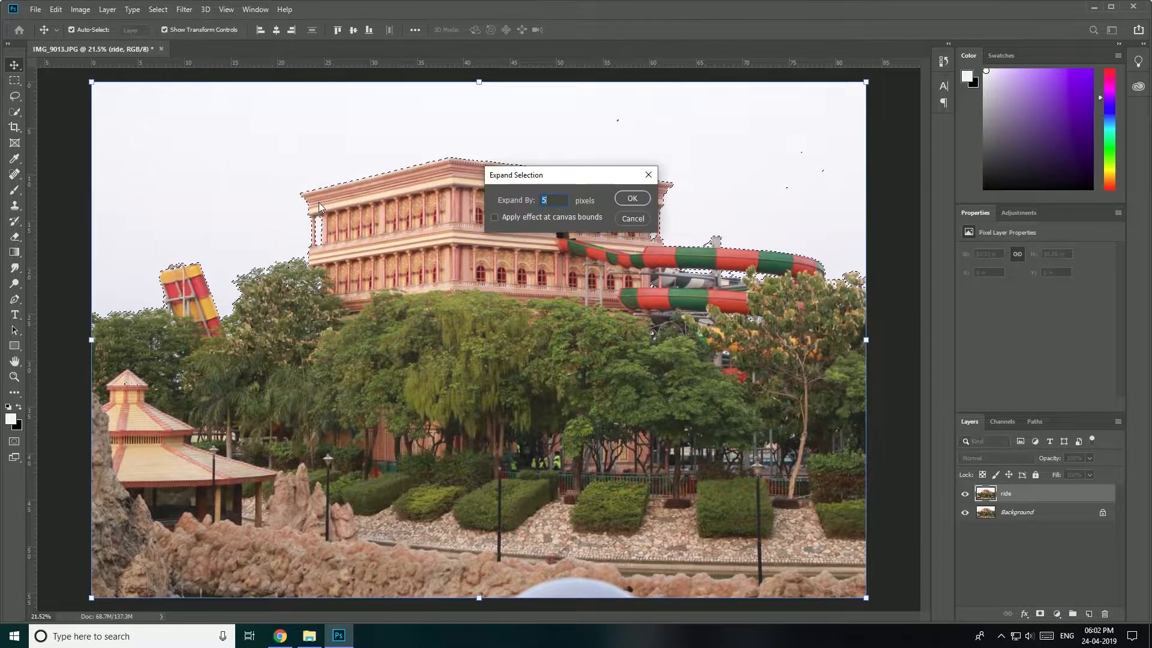
pyautogui.click(544, 201)
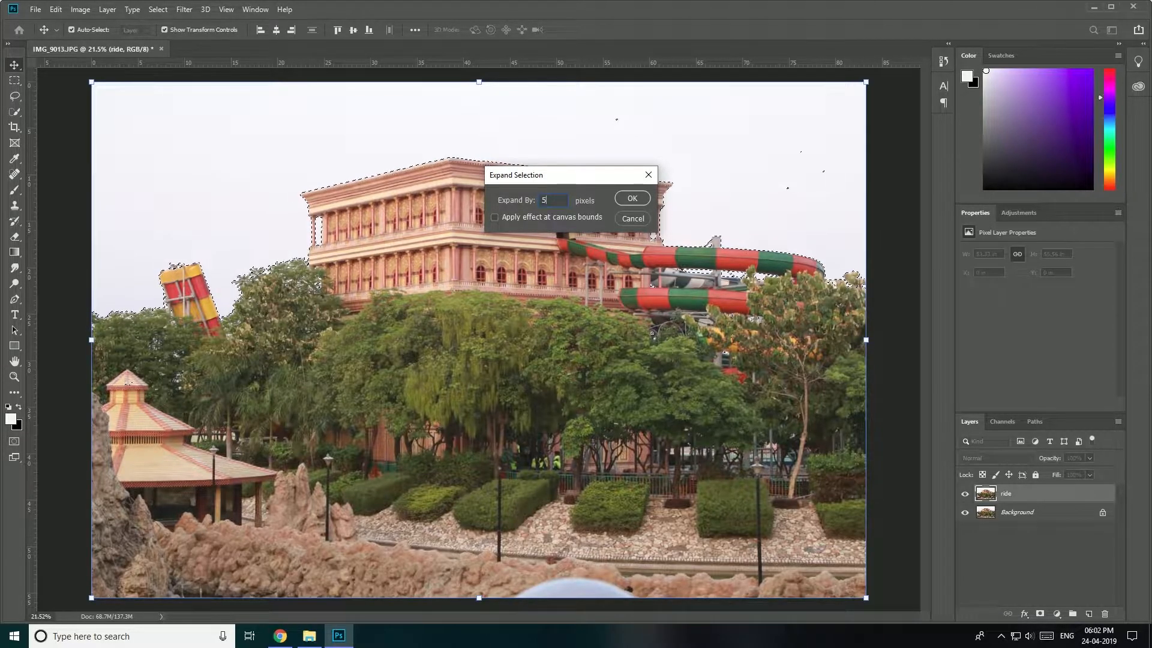
pyautogui.click(629, 198)
# - Mask the sky out of the ride layer with the inverted selection, and hide the Background layer
pyautogui.keyDown('alt'); pyautogui.scroll(10, 628, 197); pyautogui.keyUp('alt')
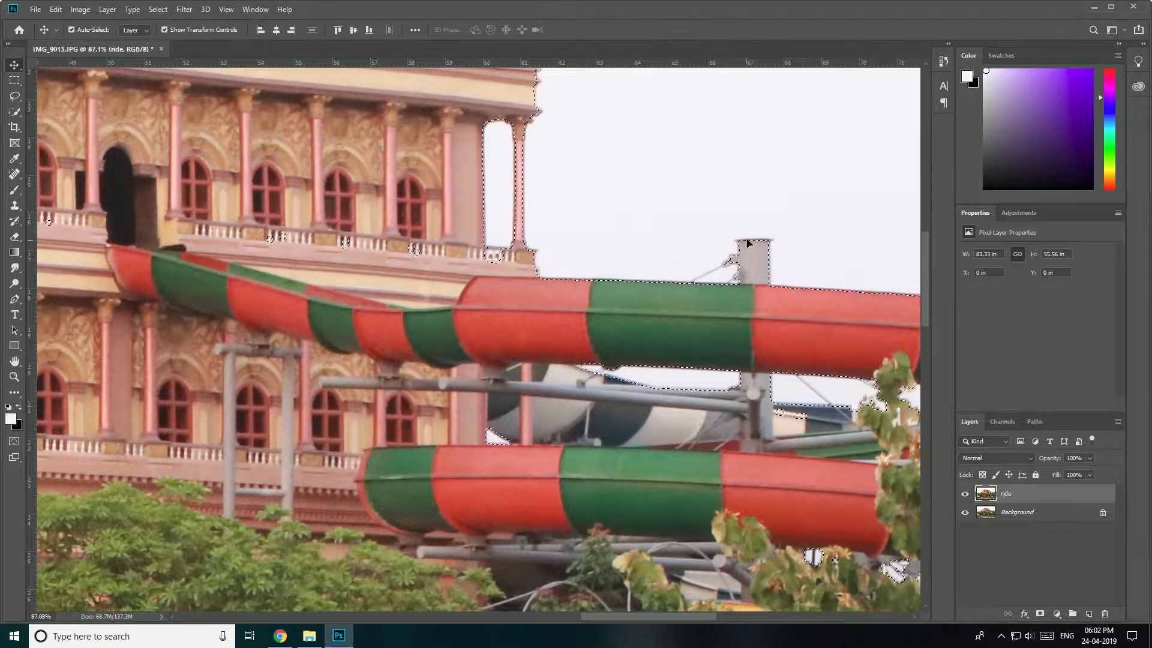
pyautogui.keyDown('alt'); pyautogui.scroll(-10, 470, 294); pyautogui.keyUp('alt')
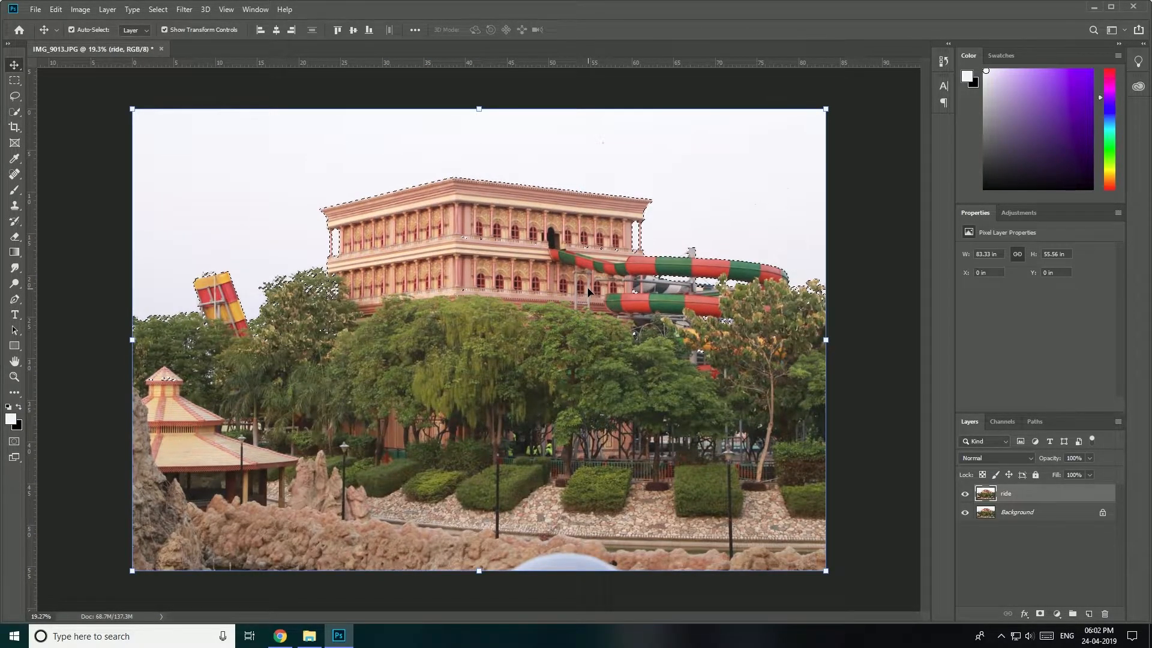
pyautogui.click(165, 11)
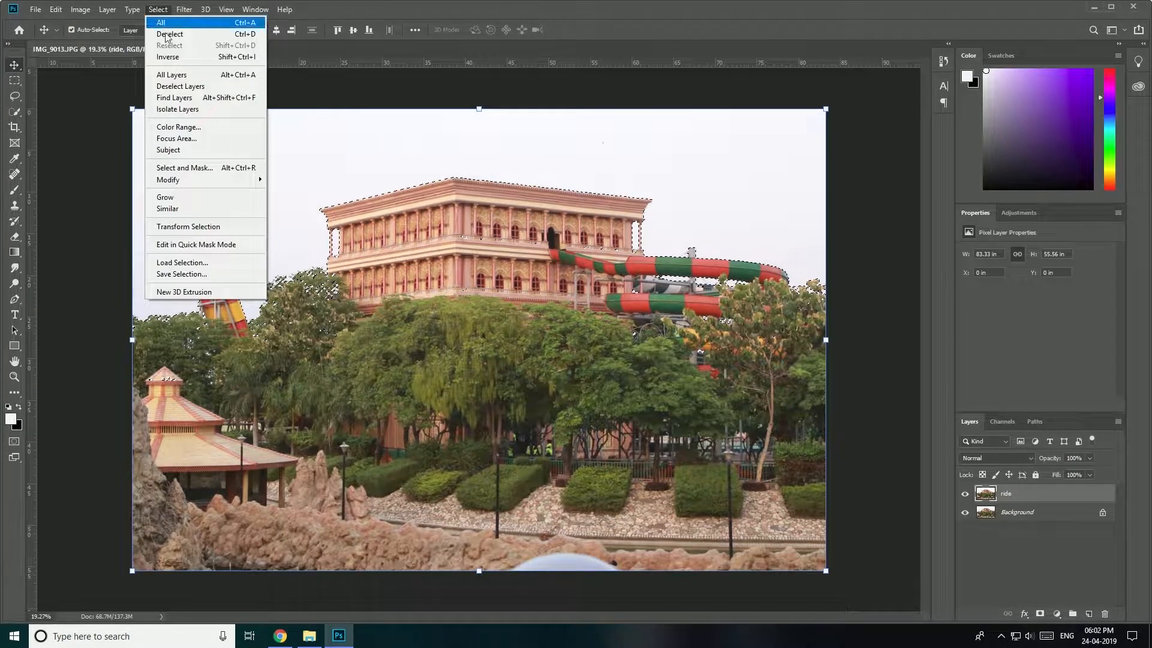
pyautogui.click(168, 58)
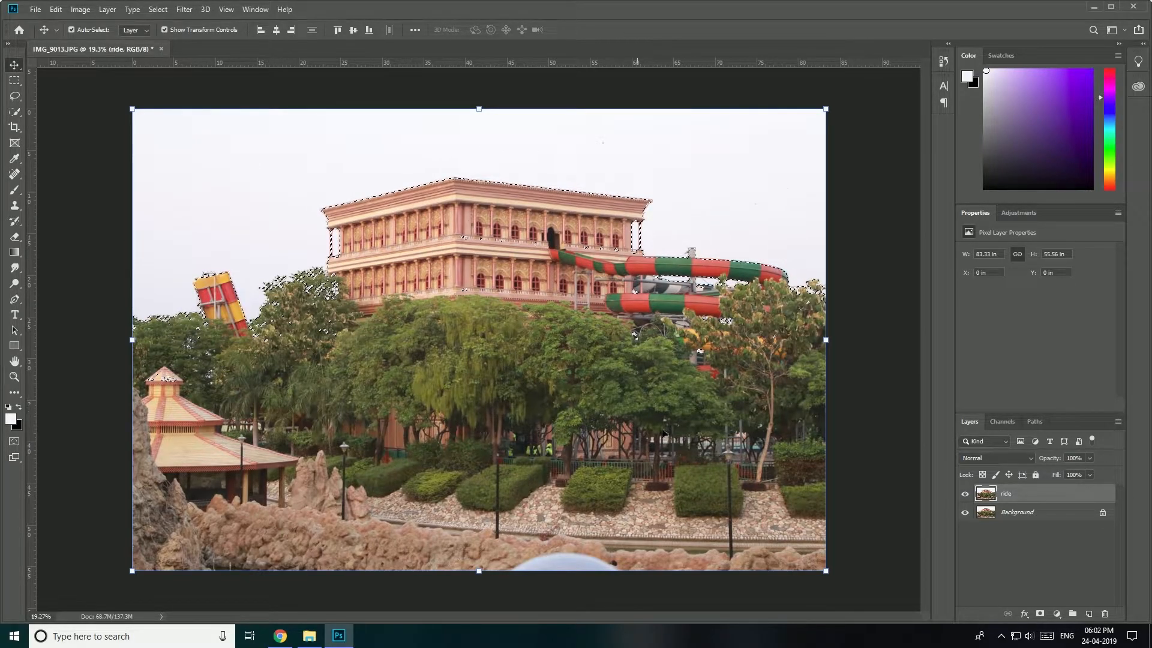
pyautogui.click(1039, 614)
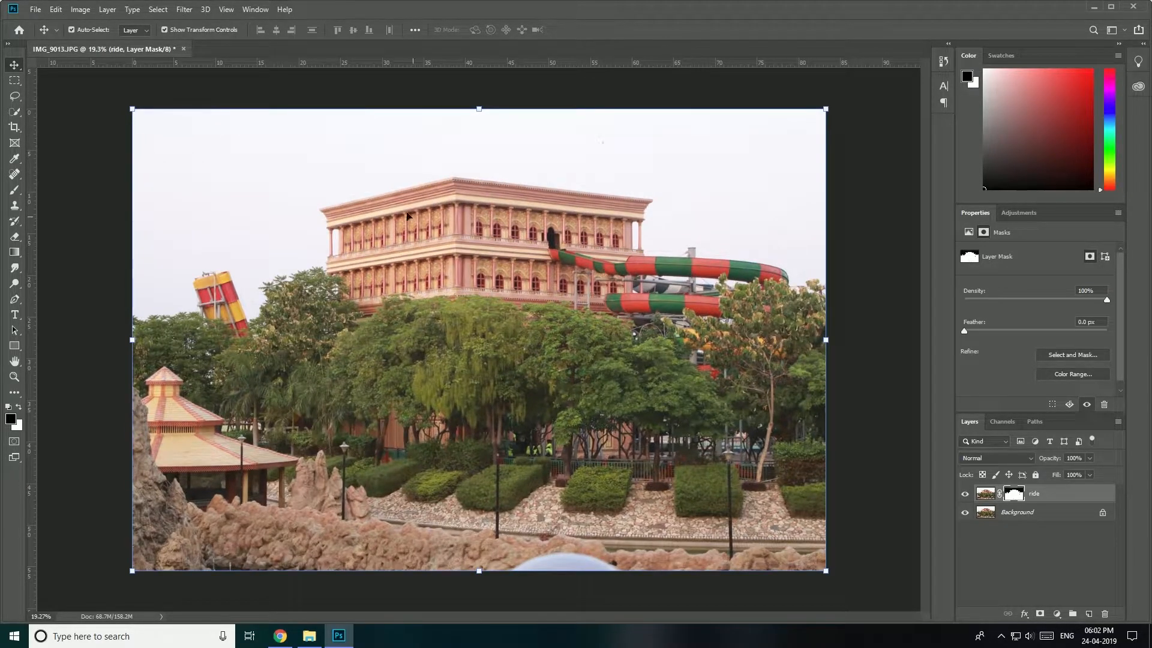
pyautogui.click(965, 513)
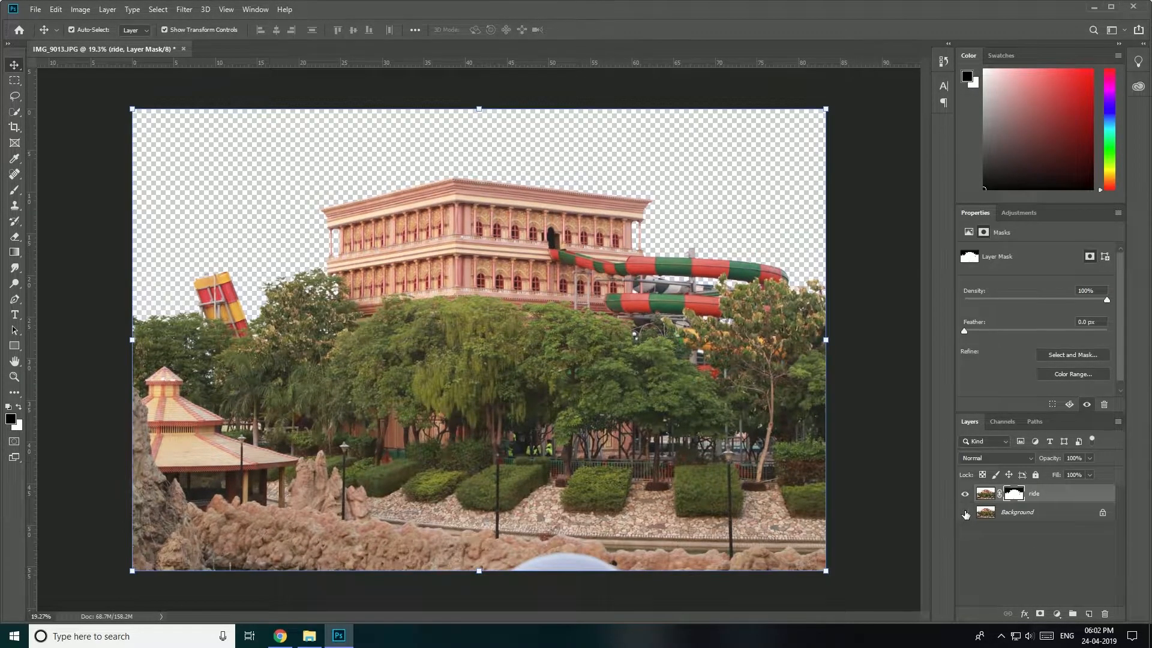
# - Examine the masked cutout edges around the slide, building, trees and the tilted ride tower
pyautogui.scroll(5, 708, 210)
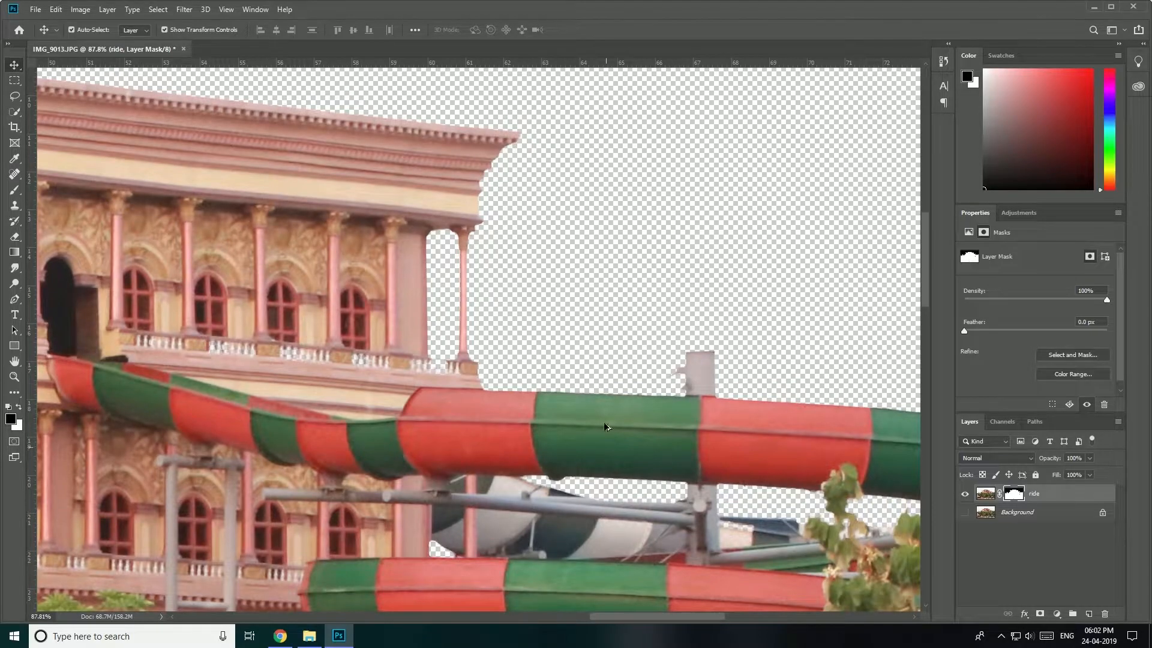
pyautogui.scroll(-3, 606, 427)
pyautogui.scroll(4, 641, 312)
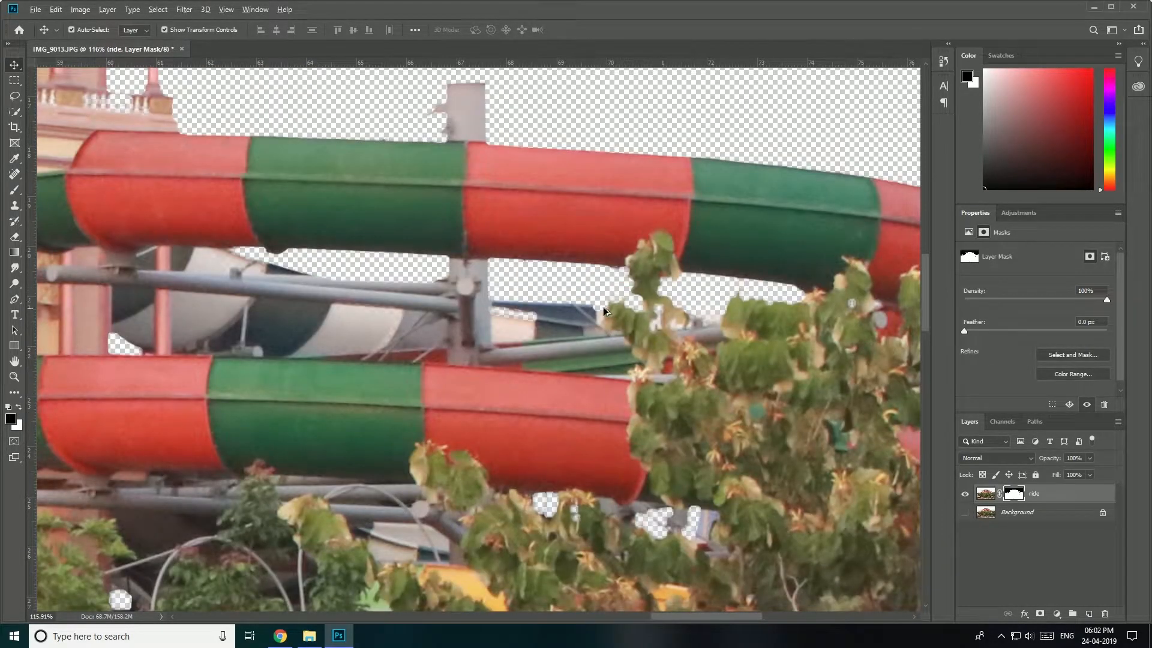
pyautogui.scroll(-5, 640, 311)
pyautogui.scroll(-2, 213, 336)
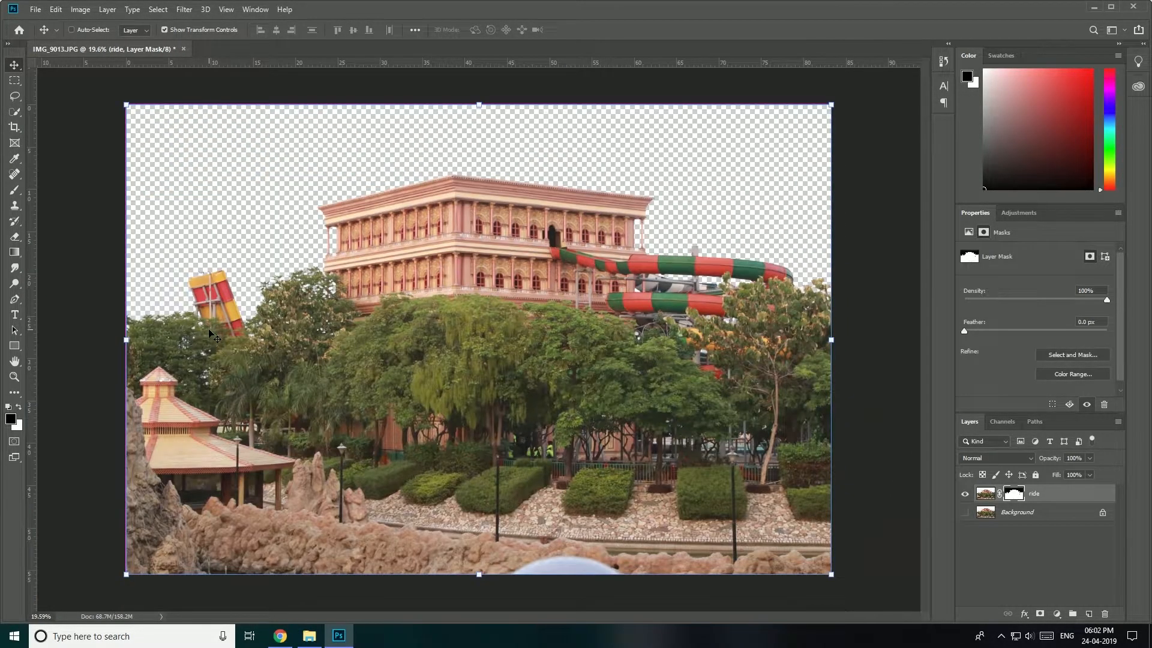
pyautogui.scroll(2, 213, 336)
pyautogui.scroll(-3, 378, 289)
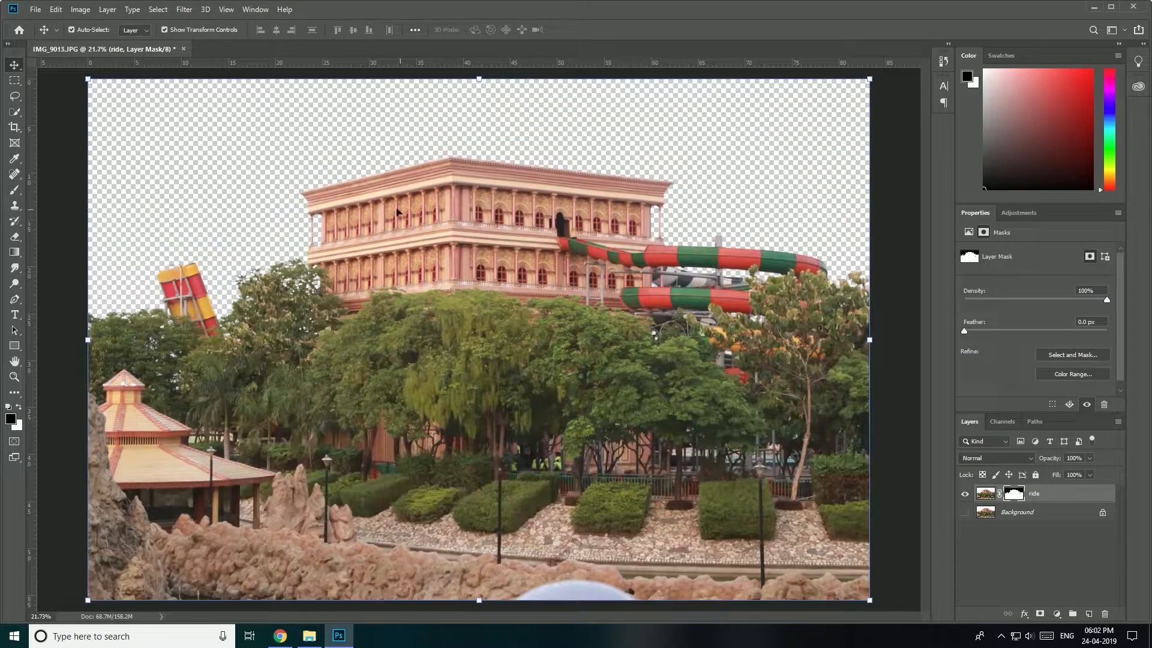
pyautogui.scroll(-2, 547, 244)
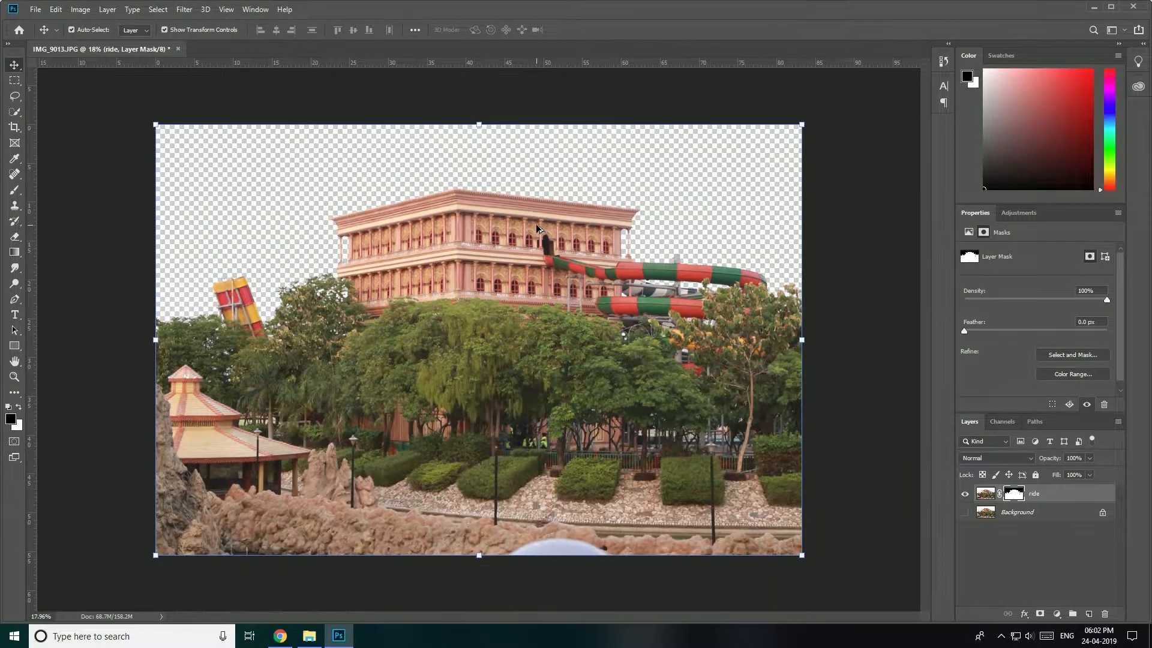
pyautogui.scroll(1, 539, 229)
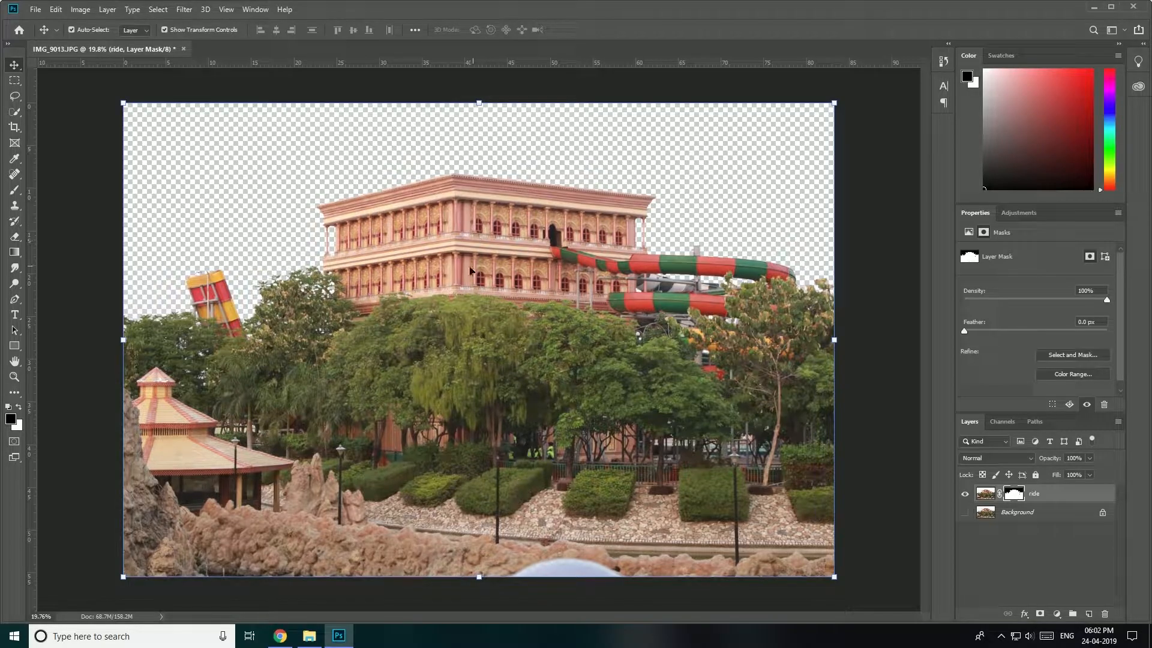
# - Place the red-cloudy-sky-sunset-4k-ri image from the blue world folder into the ride document
pyautogui.click(309, 636)
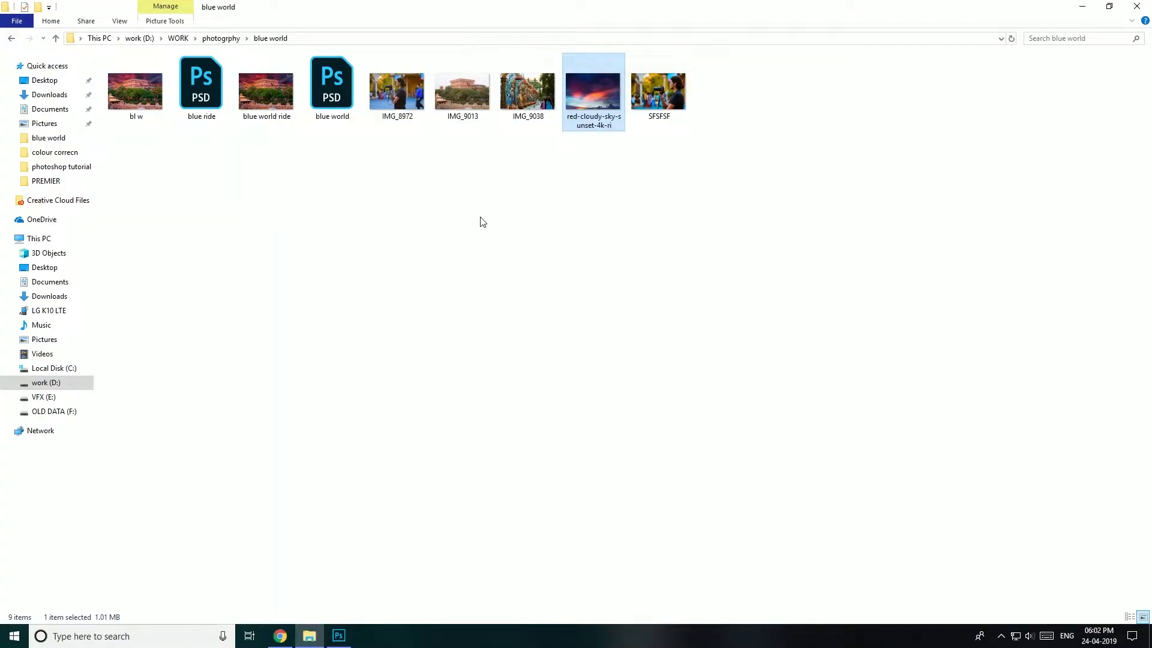
pyautogui.rightClick(514, 212)
pyautogui.click(587, 89)
pyautogui.moveTo(588, 89); pyautogui.dragTo(501, 600)
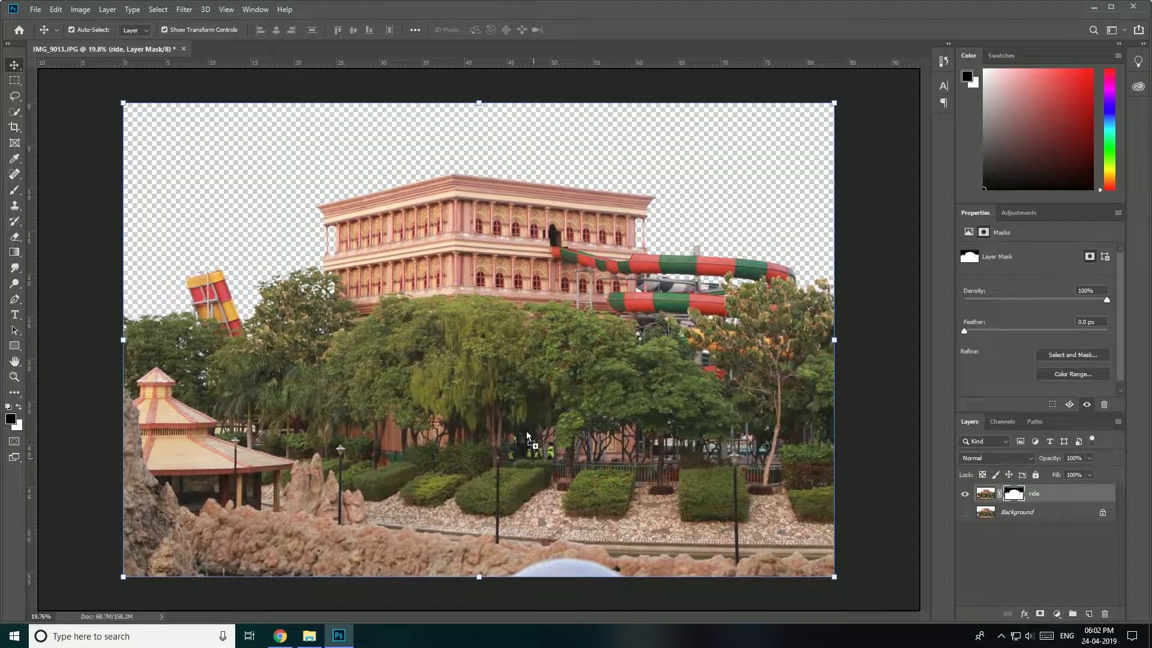
pyautogui.moveTo(522, 398); pyautogui.dragTo(521, 398)
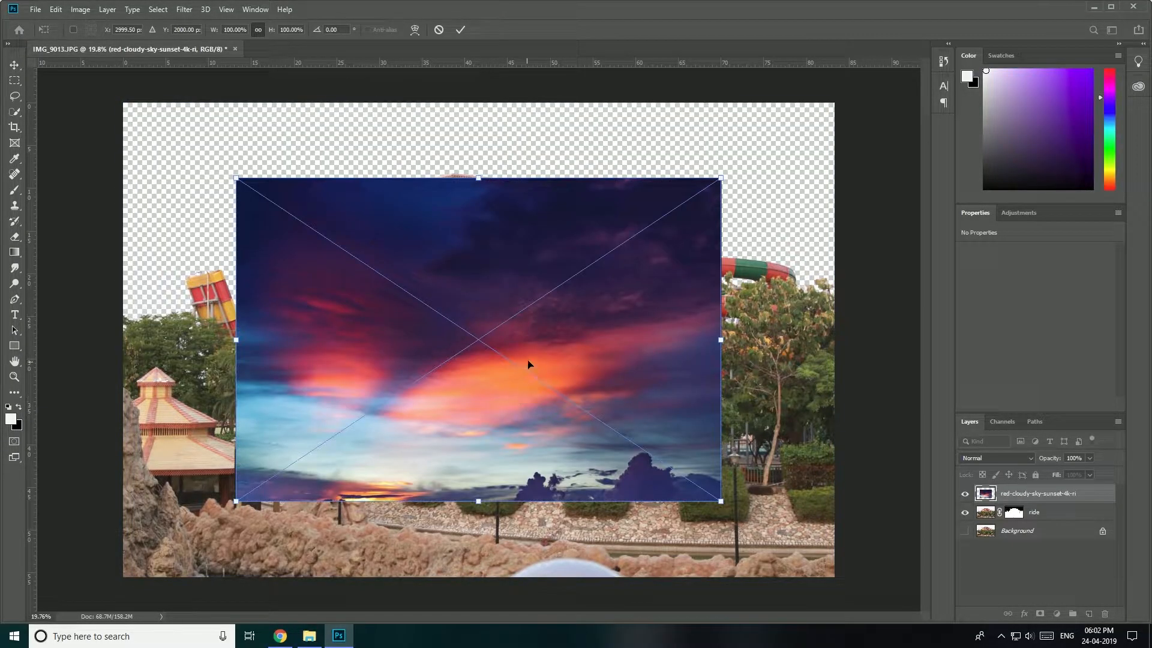
# - Scale the placed sunset sky to about 147% so it fills the canvas, and move its layer below the ride layer
pyautogui.moveTo(412, 318); pyautogui.dragTo(300, 244)
pyautogui.moveTo(608, 426); pyautogui.dragTo(867, 539)
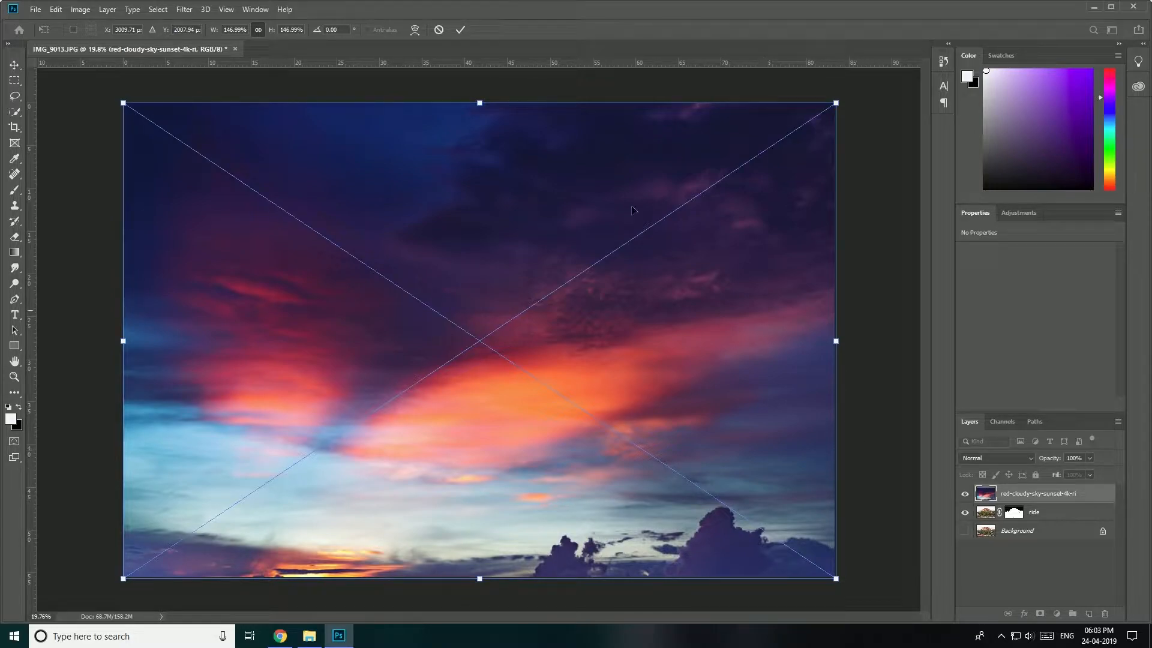
pyautogui.click(463, 30)
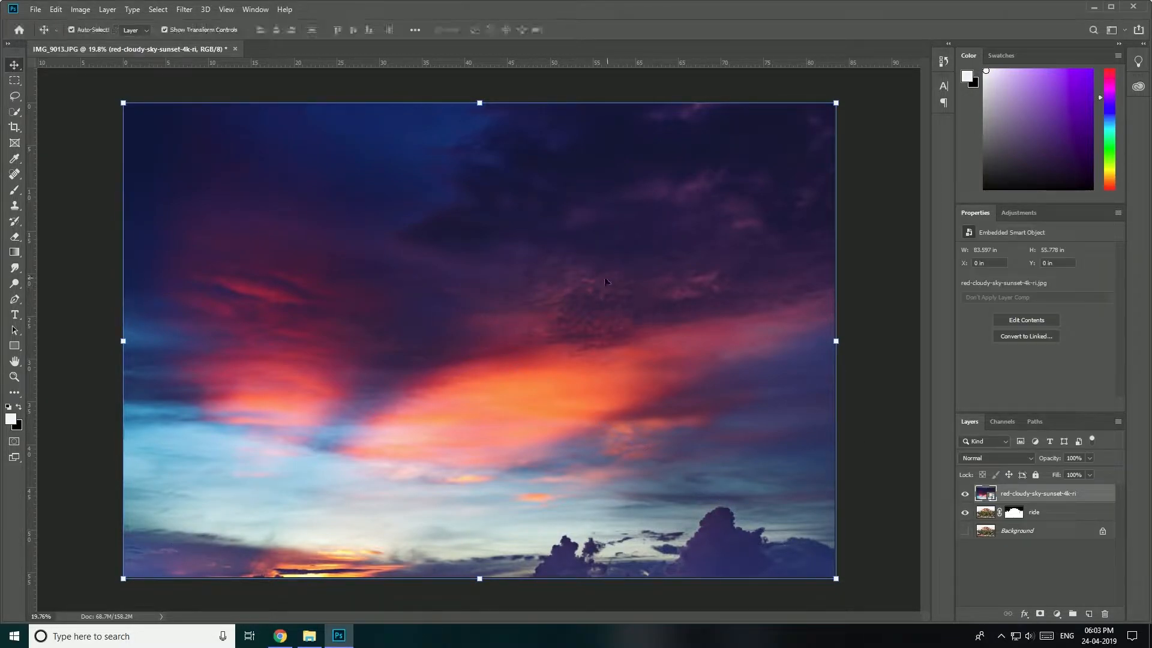
pyautogui.moveTo(1091, 494); pyautogui.dragTo(1093, 512)
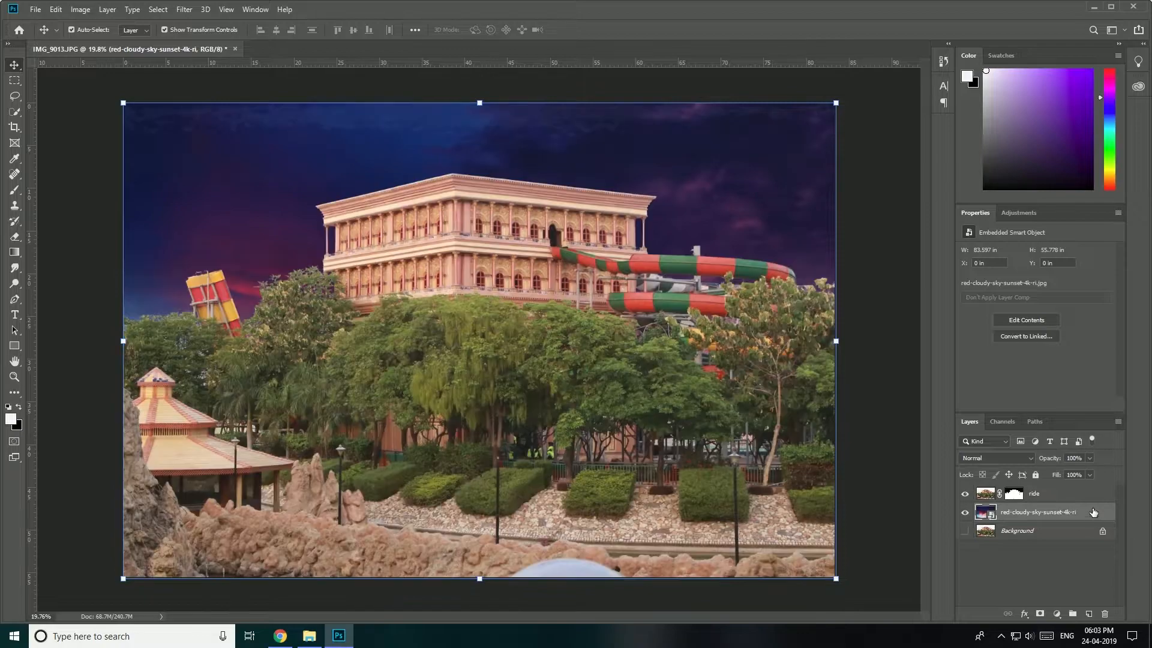
pyautogui.click(897, 405)
# - Move the sunset sky up behind the building to a Y position of about -16.15 in
pyautogui.moveTo(261, 227); pyautogui.dragTo(232, 219)
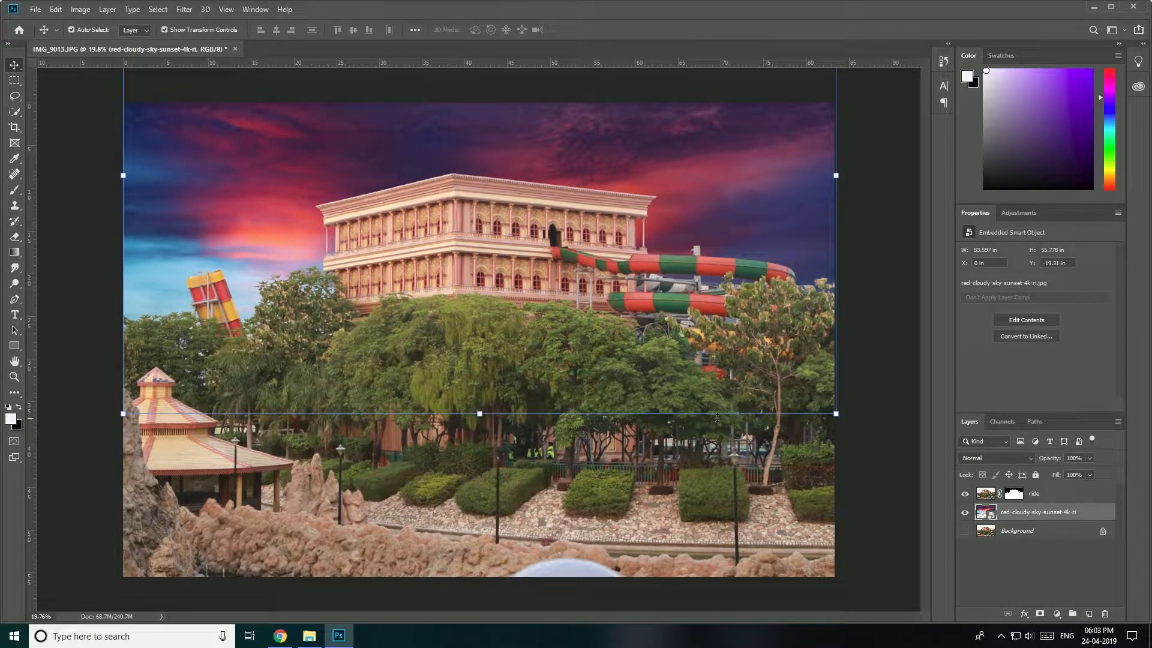
pyautogui.click(858, 462)
pyautogui.scroll(-1, 507, 378)
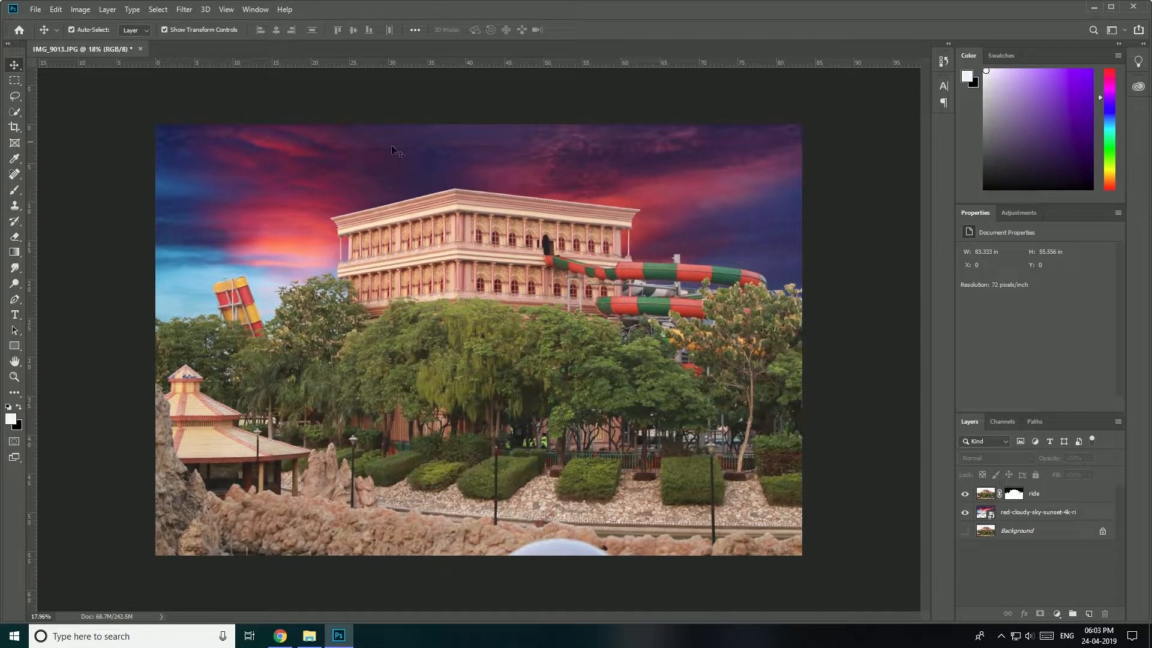
pyautogui.moveTo(517, 178); pyautogui.dragTo(518, 196)
pyautogui.click(886, 423)
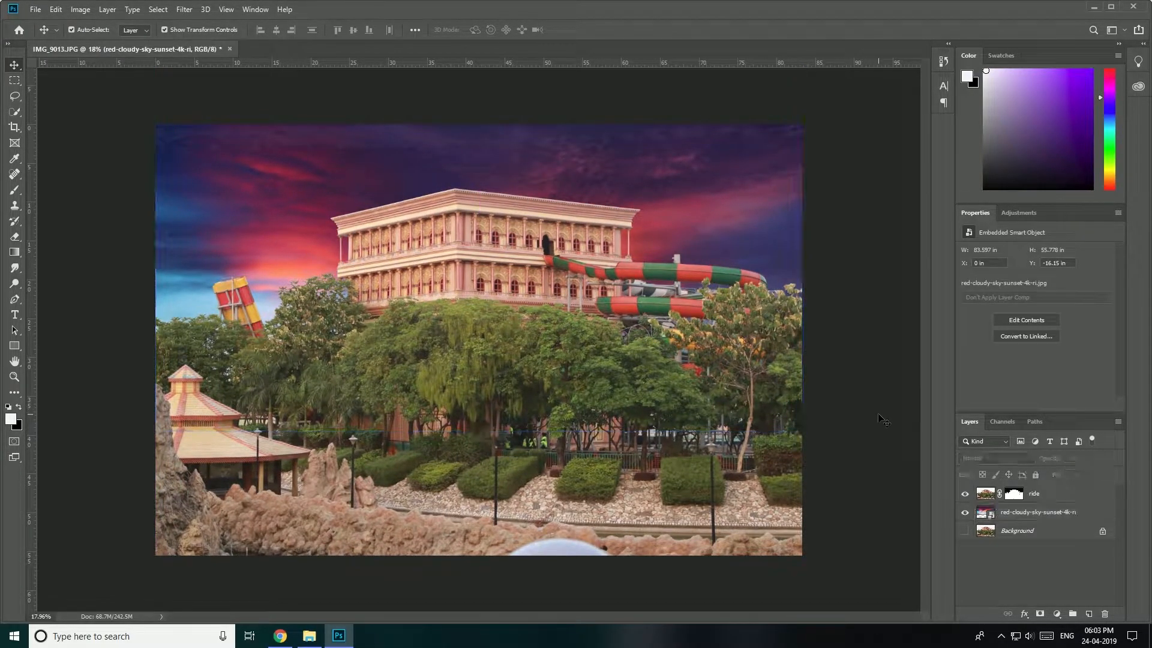
pyautogui.scroll(8, 195, 408)
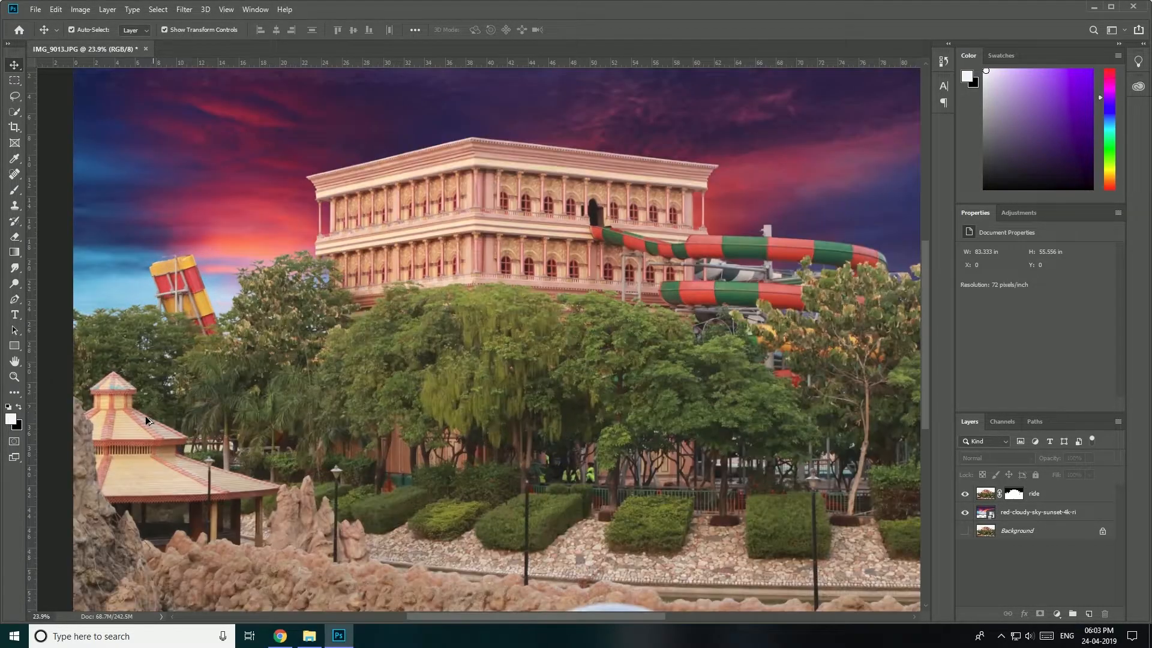
# - Examine the pavilion roof and nearby trees for spots where the sunset sky shows through the mask
pyautogui.scroll(2, 195, 408)
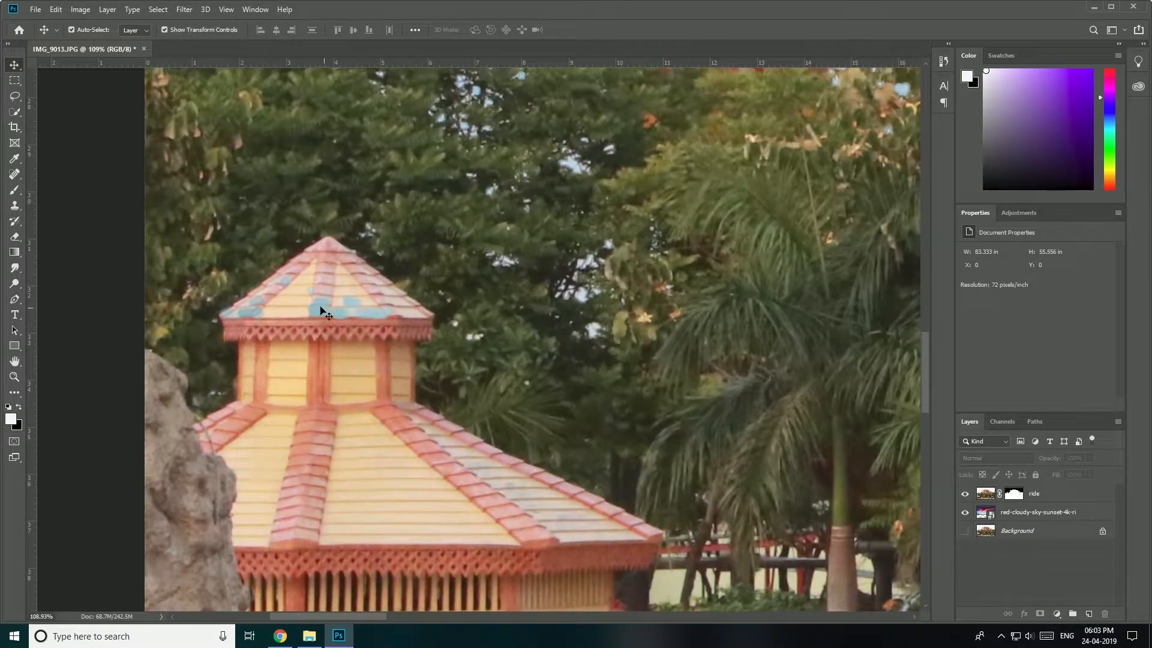
pyautogui.scroll(-5, 378, 327)
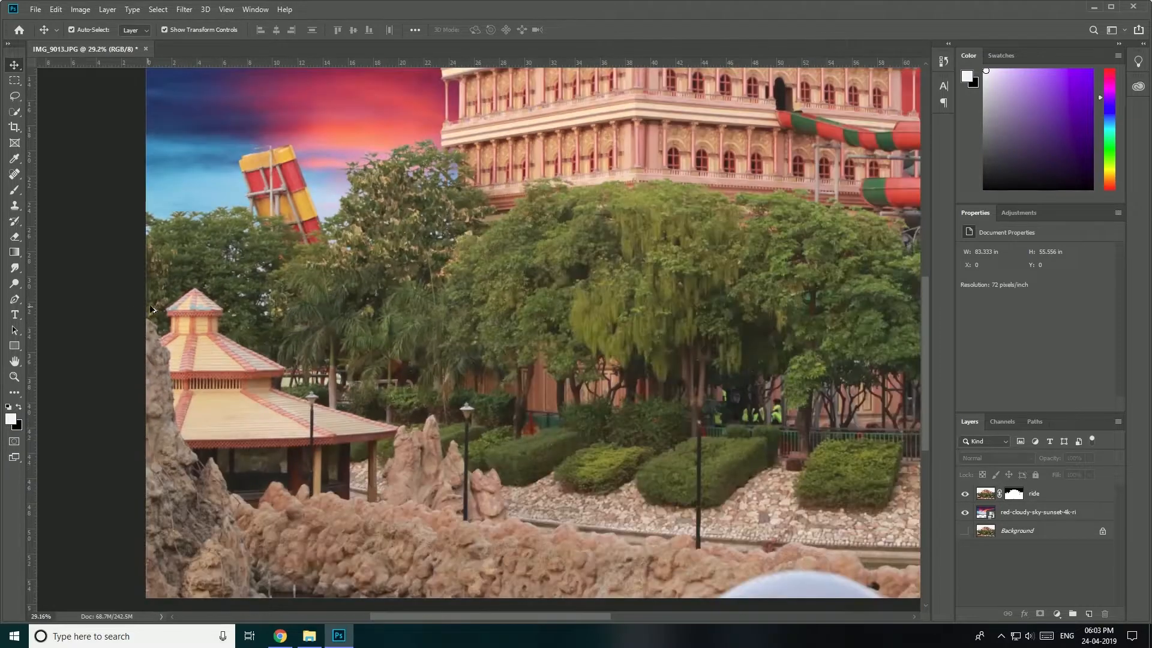
pyautogui.scroll(4, 710, 375)
pyautogui.scroll(-4, 769, 389)
pyautogui.scroll(2, 492, 378)
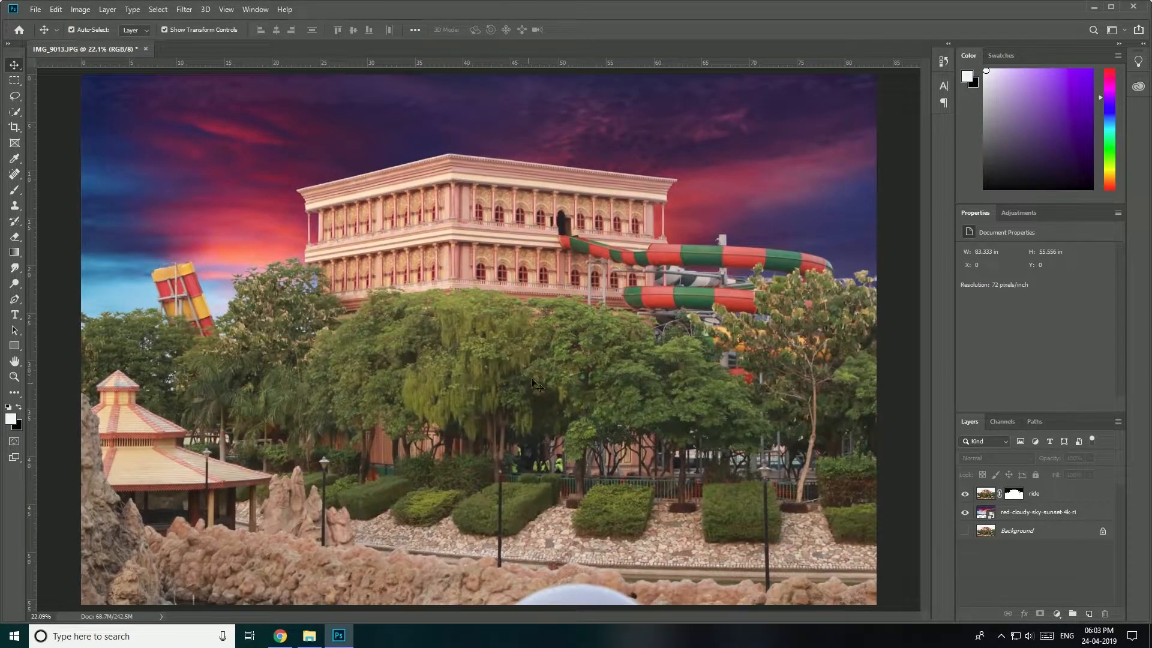
pyautogui.click(1075, 498)
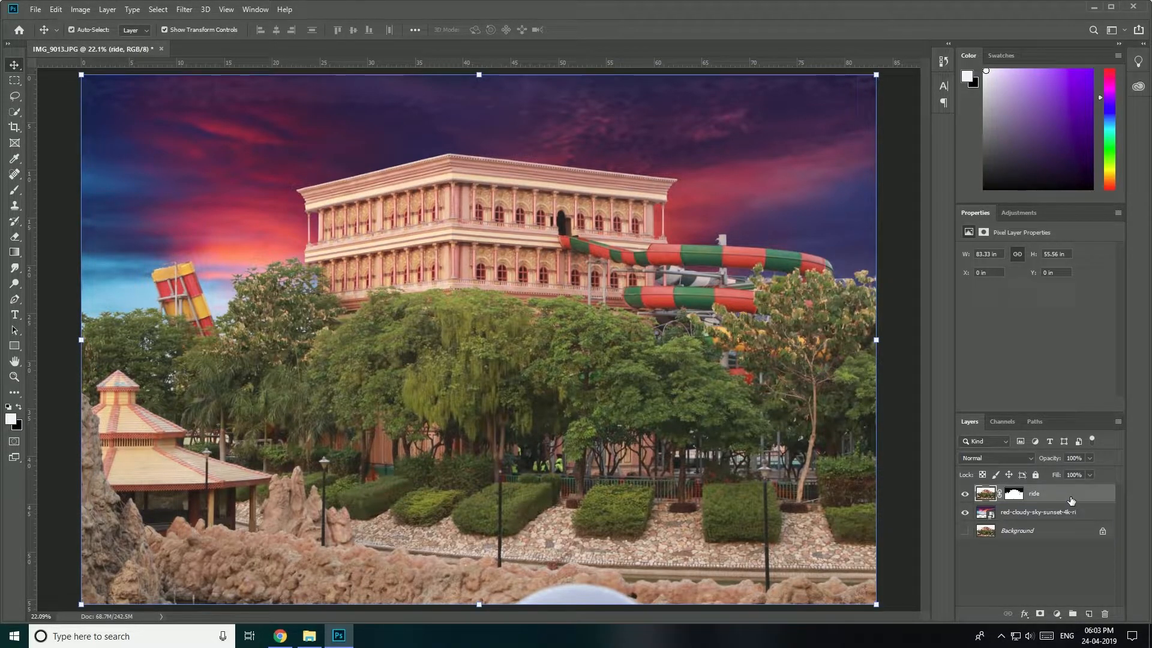
pyautogui.moveTo(1067, 499); pyautogui.dragTo(1091, 615)
pyautogui.scroll(-1, 916, 382)
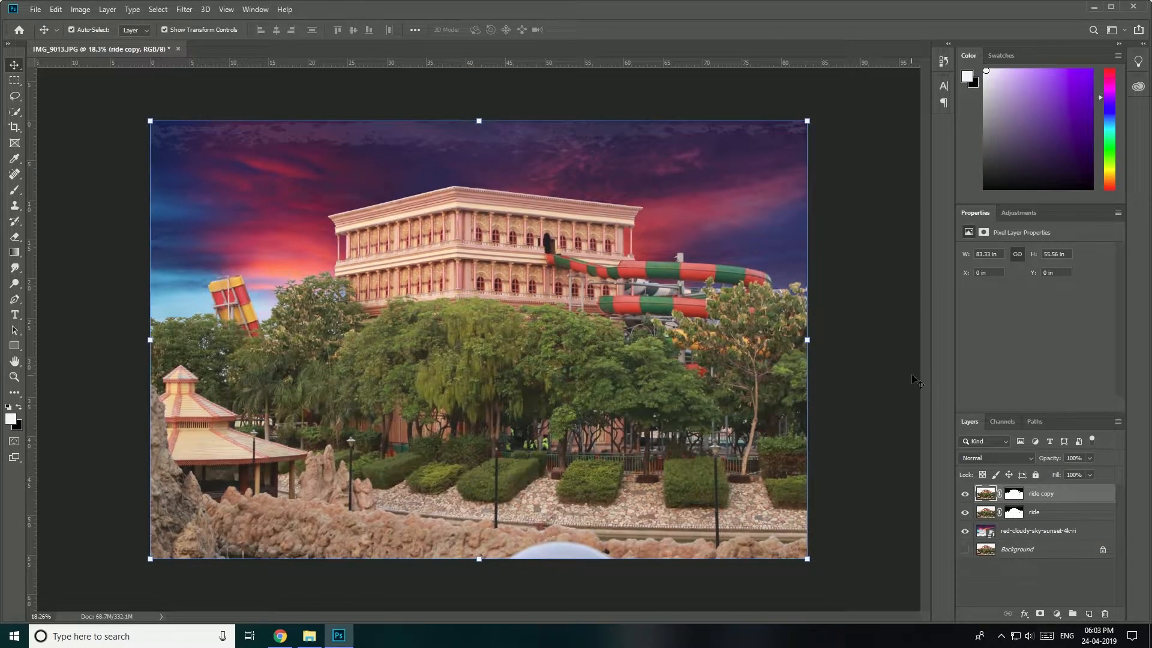
pyautogui.click(894, 367)
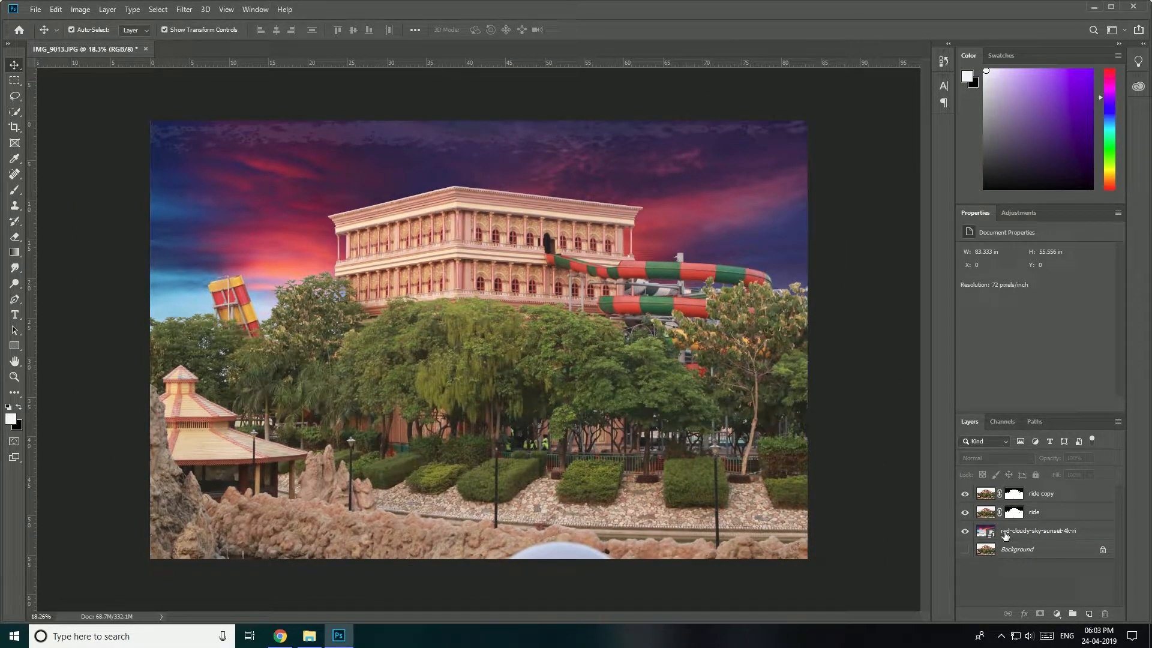
pyautogui.click(1013, 493)
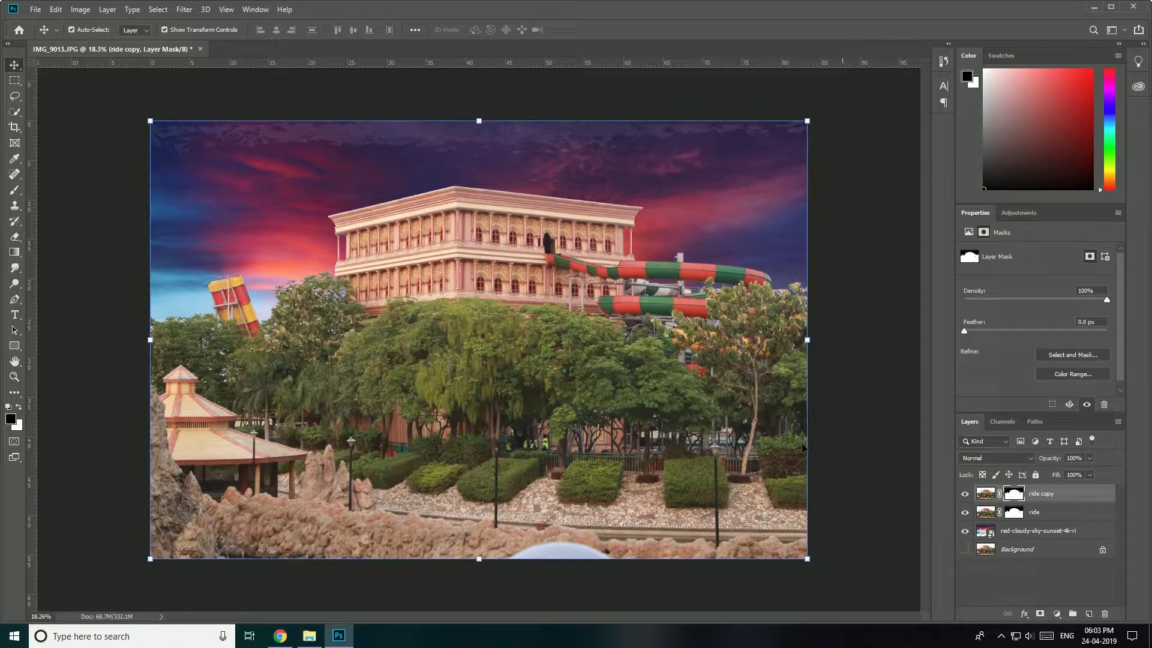
pyautogui.scroll(1, 351, 306)
pyautogui.hotkey('ctrl', 'z')
pyautogui.hotkey('ctrl', 'z')
pyautogui.scroll(-1, 532, 323)
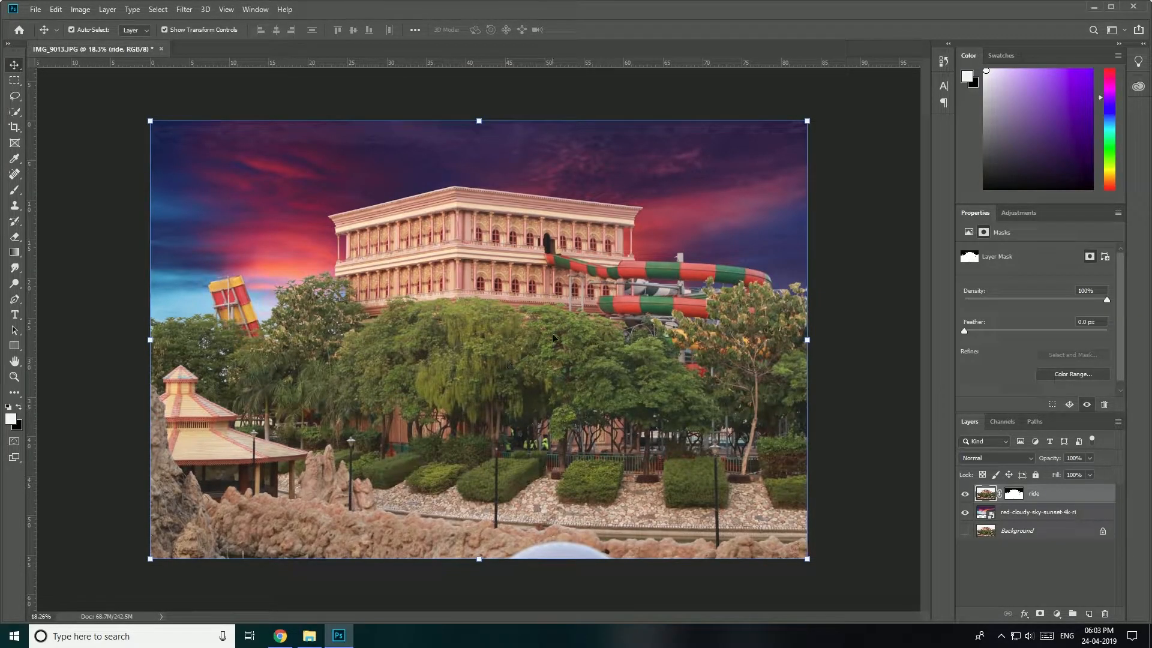
# - Target the ride layer's mask with the Brush tool and set the brush size to 44 px
pyautogui.scroll(10, 182, 420)
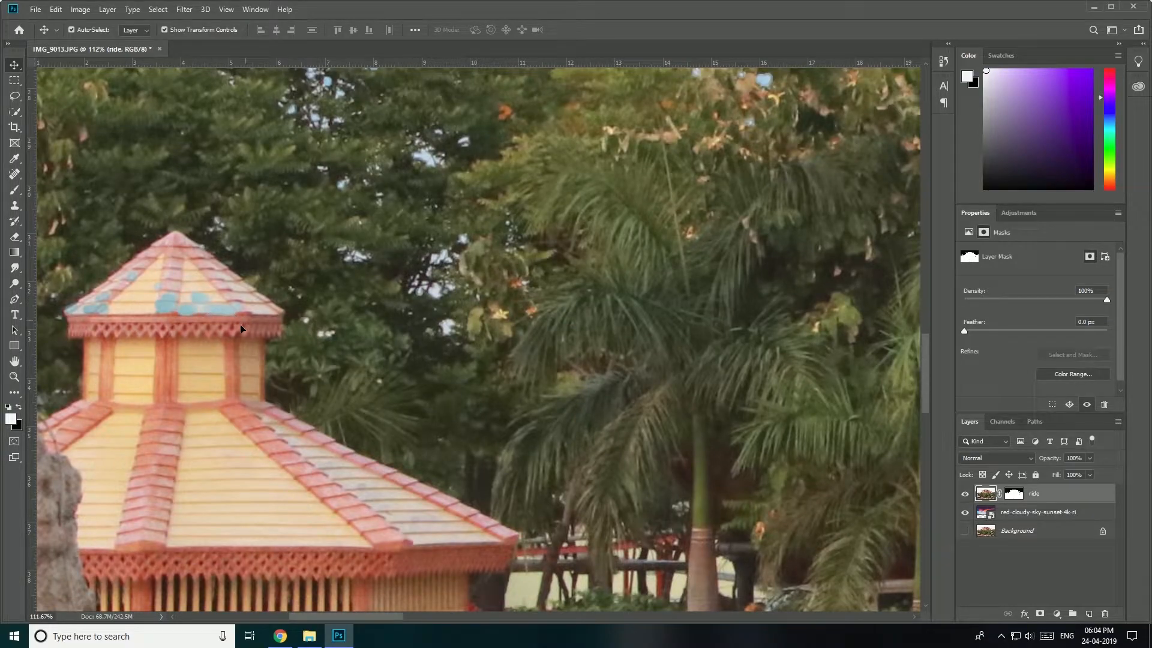
pyautogui.scroll(-9, 241, 328)
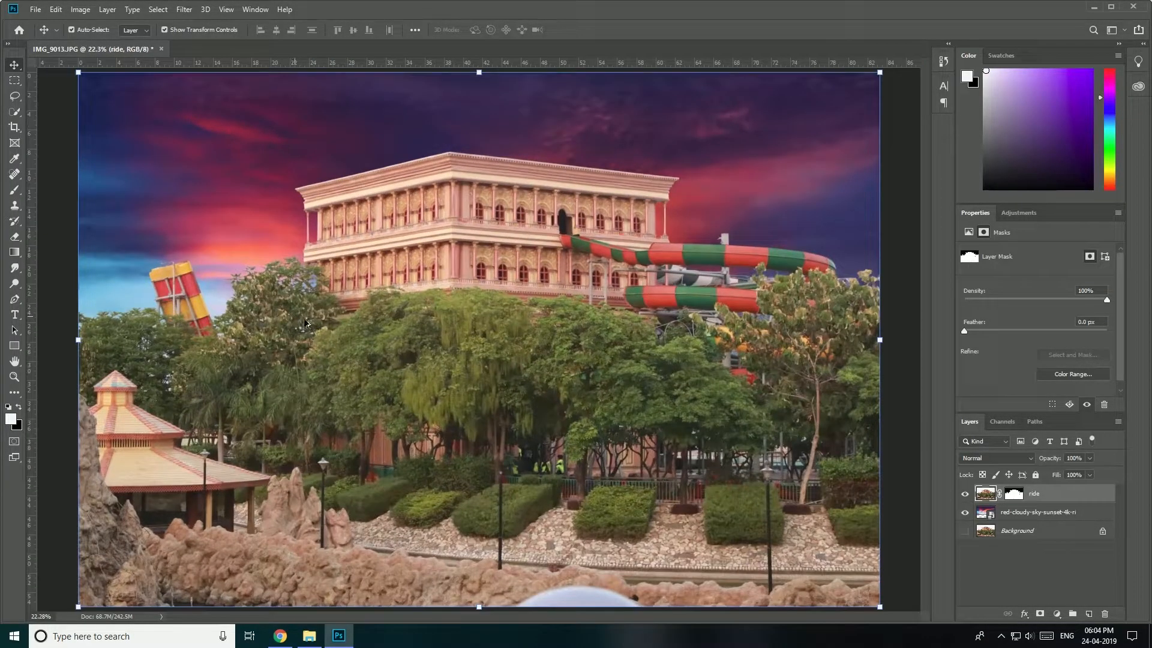
pyautogui.click(1013, 494)
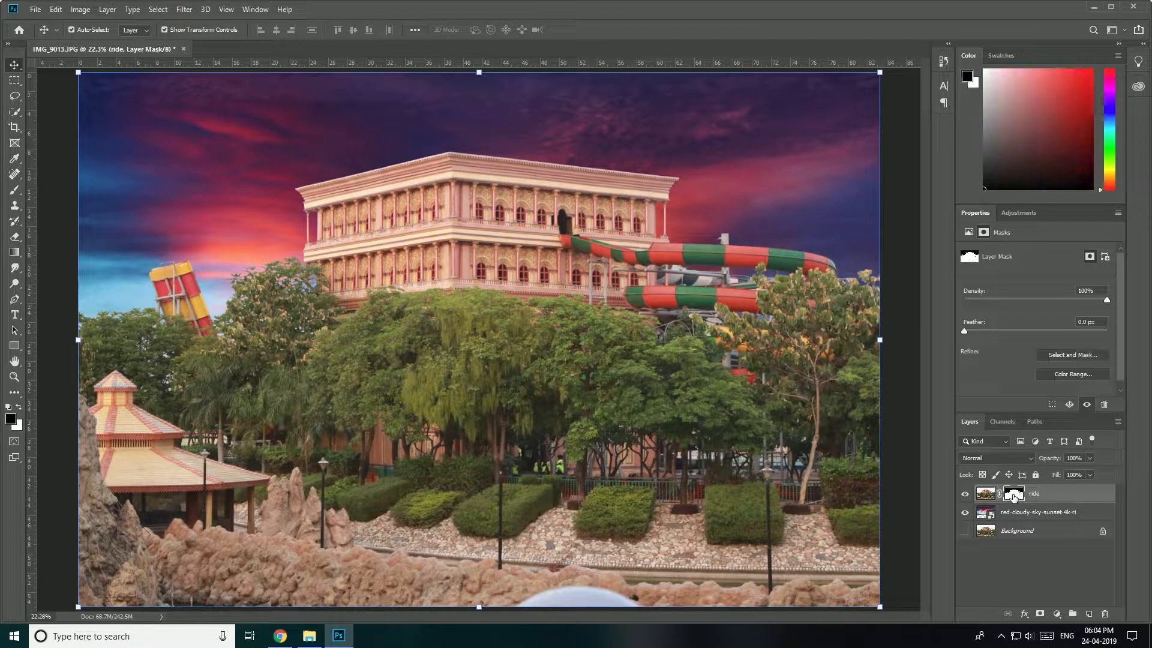
pyautogui.click(15, 189)
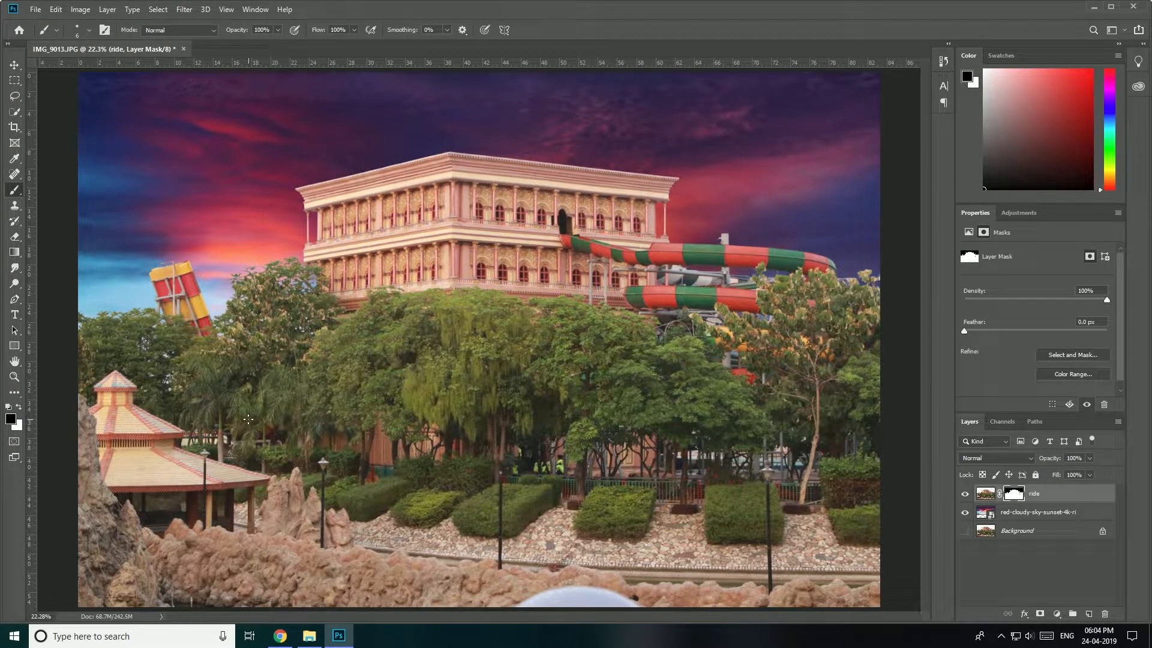
pyautogui.rightClick(252, 368)
pyautogui.moveTo(318, 332); pyautogui.dragTo(332, 330)
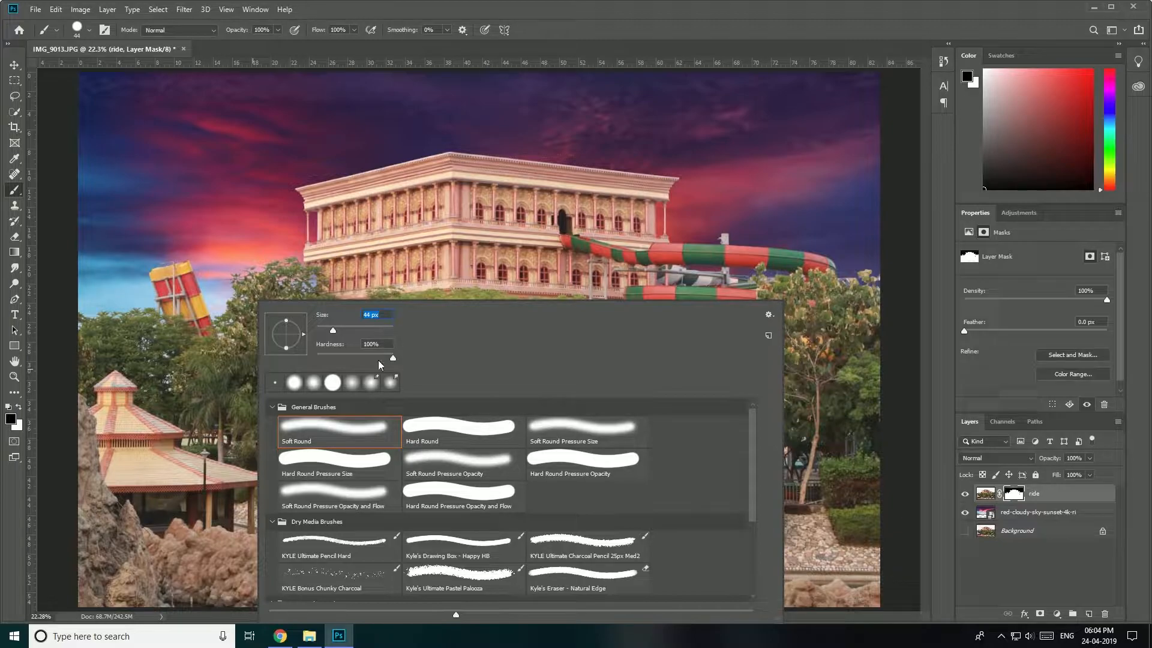
# - Paint white on the ride mask over the pavilion's upper roof to restore its missing patches
pyautogui.click(113, 386)
pyautogui.scroll(6, 119, 398)
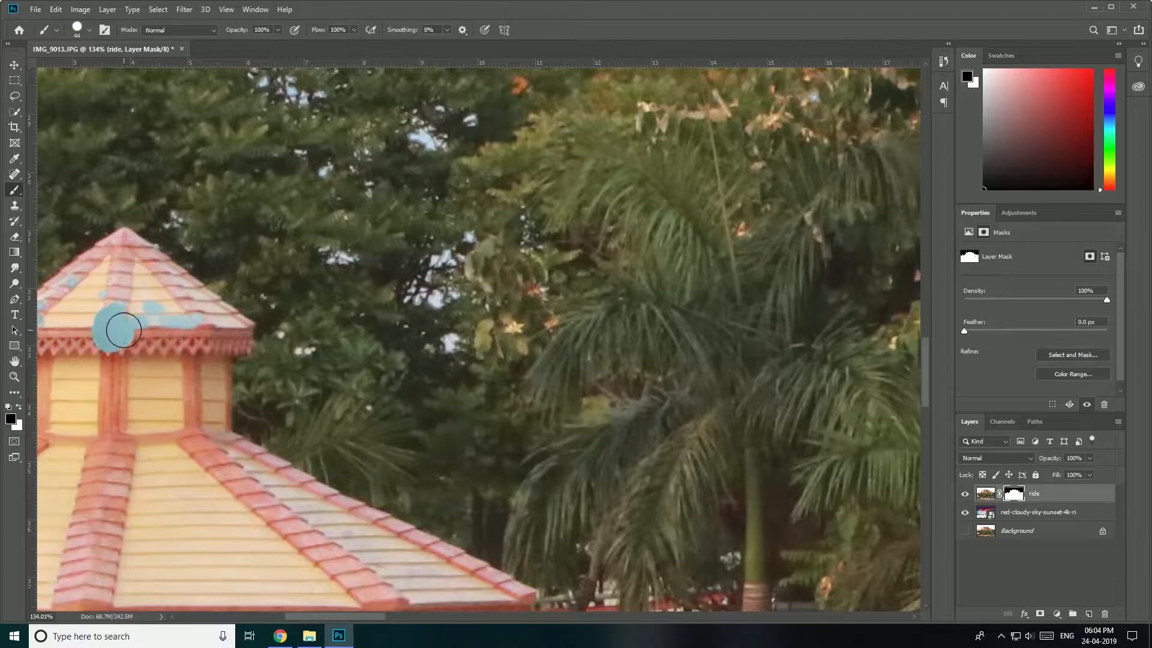
pyautogui.moveTo(123, 329)
pyautogui.mouseDown()
pyautogui.moveTo(146, 356)
pyautogui.moveTo(164, 327)
pyautogui.mouseUp()
pyautogui.click(20, 408)
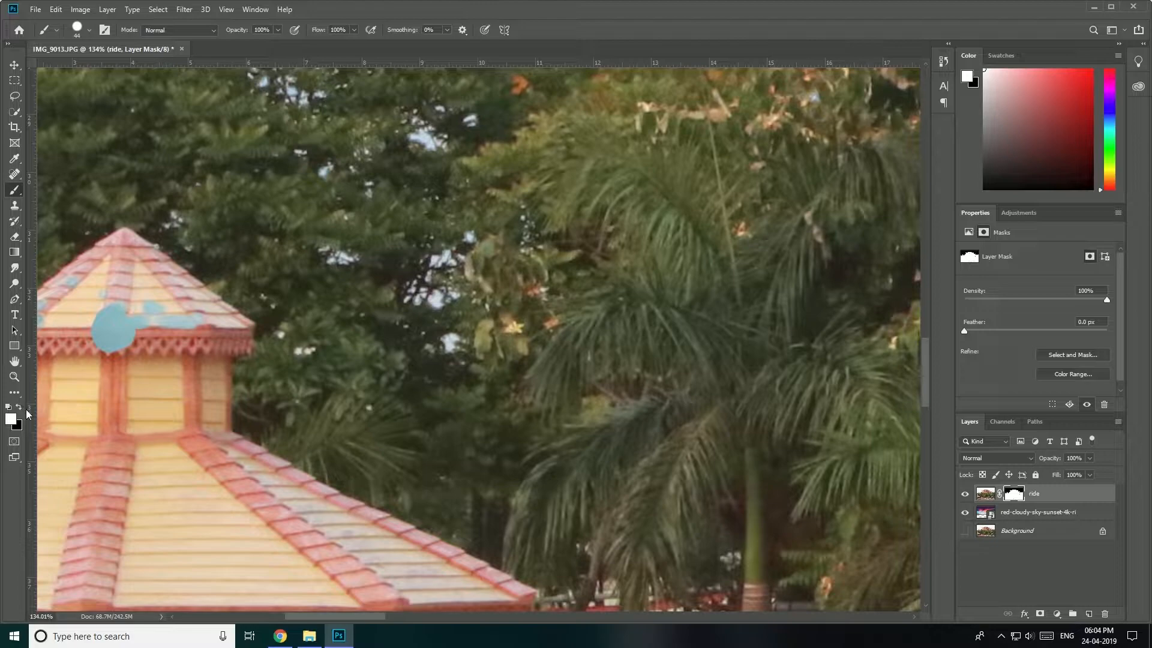
pyautogui.moveTo(117, 318)
pyautogui.mouseDown()
pyautogui.moveTo(140, 325)
pyautogui.moveTo(154, 305)
pyautogui.mouseUp()
pyautogui.scroll(-3, 167, 322)
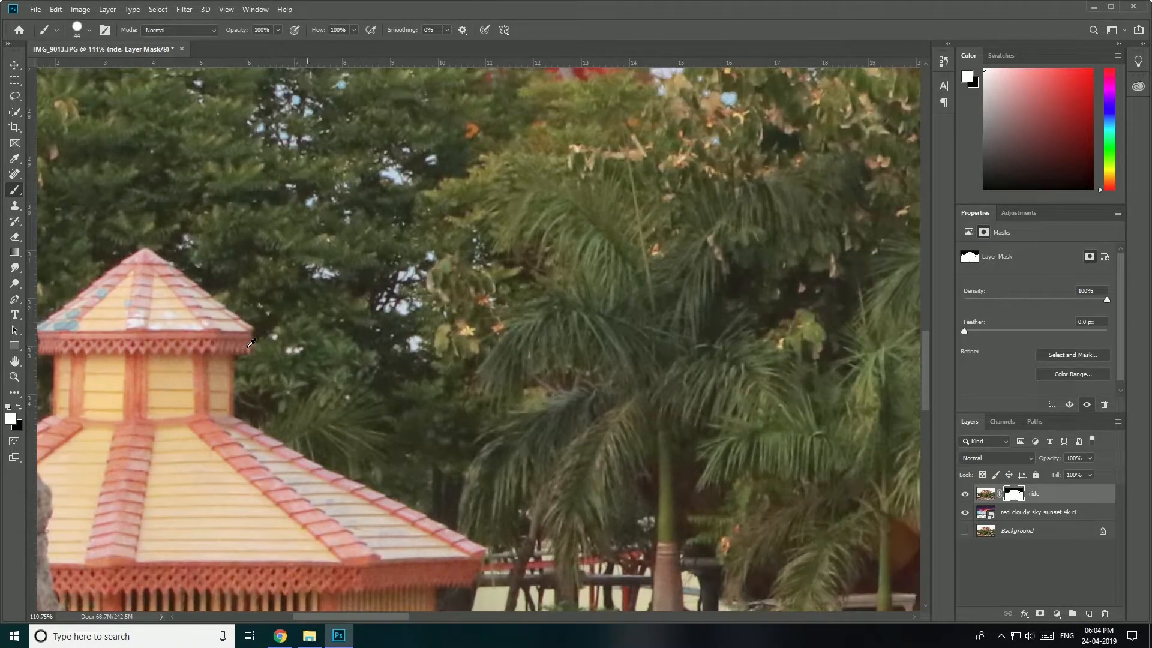
pyautogui.scroll(3, 166, 322)
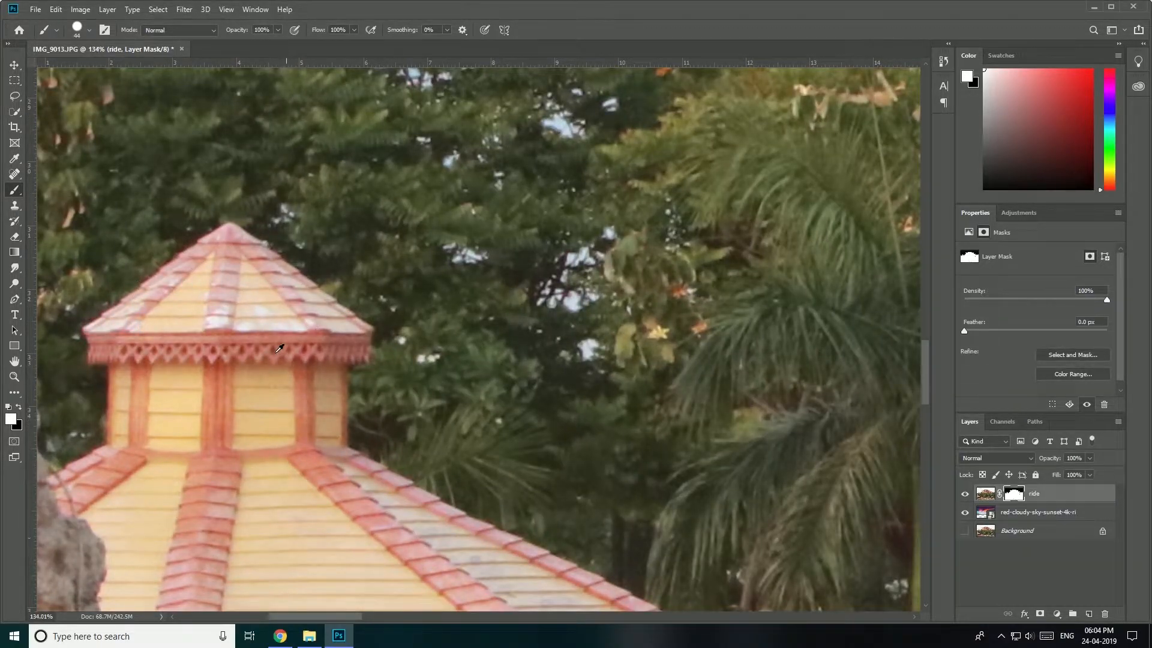
# - Examine the trees, water slide and building for other areas where the sky shows through the ride mask
pyautogui.scroll(-6, 264, 339)
pyautogui.scroll(-2, 388, 293)
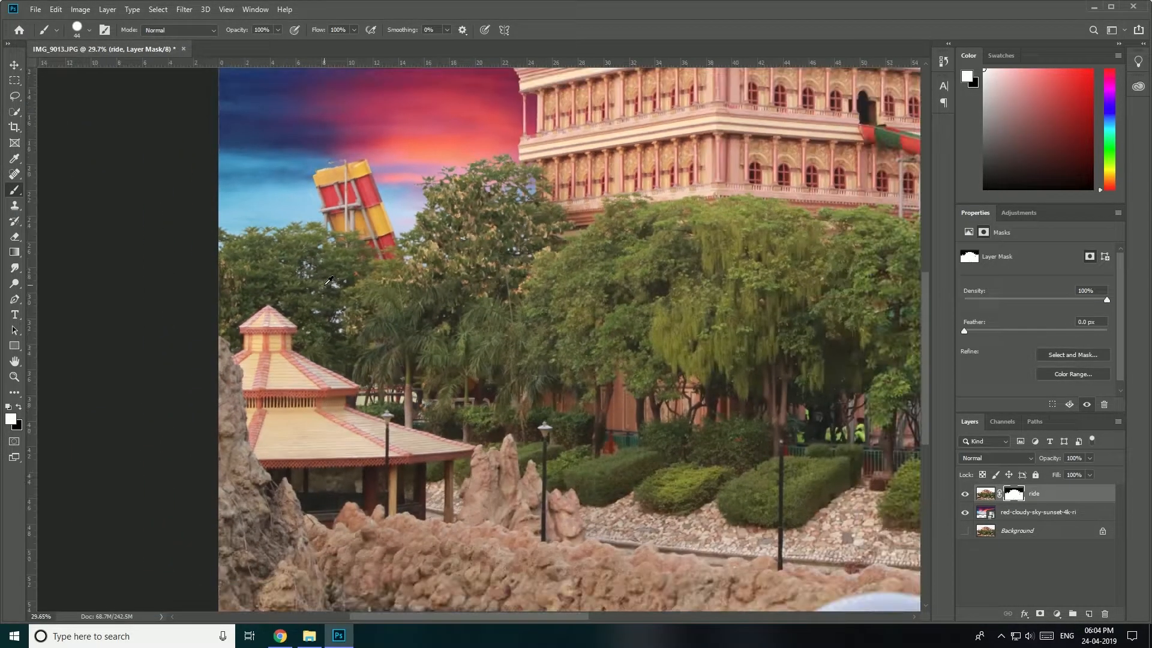
pyautogui.scroll(-4, 480, 275)
pyautogui.scroll(12, 508, 330)
pyautogui.scroll(-11, 408, 321)
pyautogui.scroll(14, 394, 316)
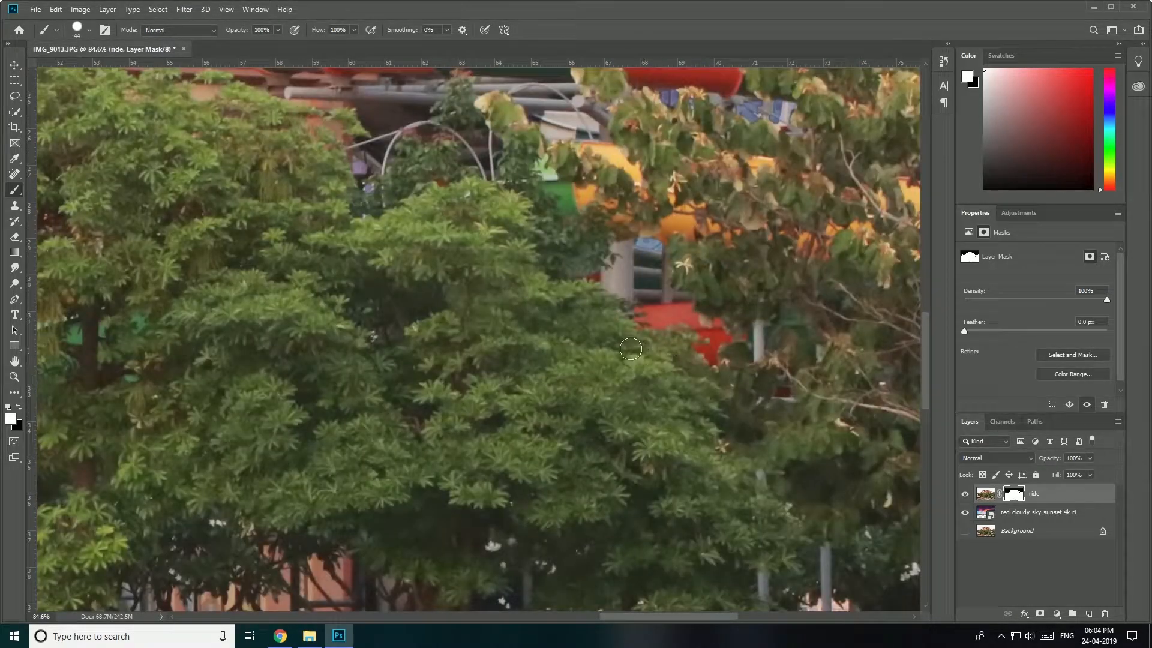
pyautogui.scroll(-4, 636, 351)
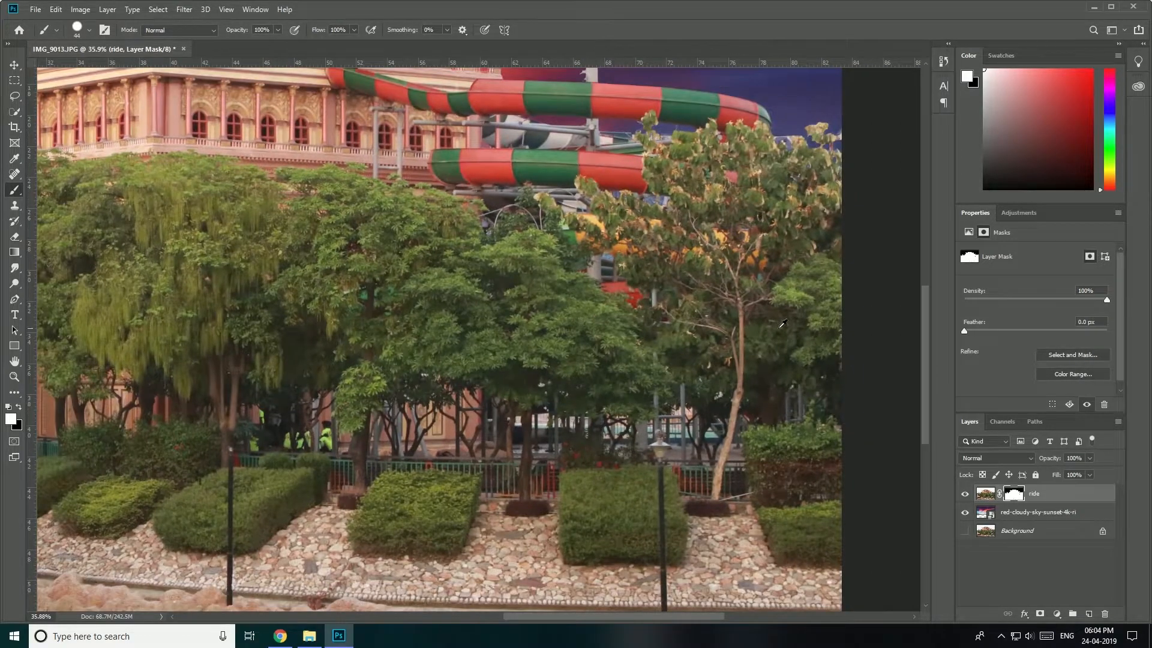
pyautogui.scroll(6, 771, 323)
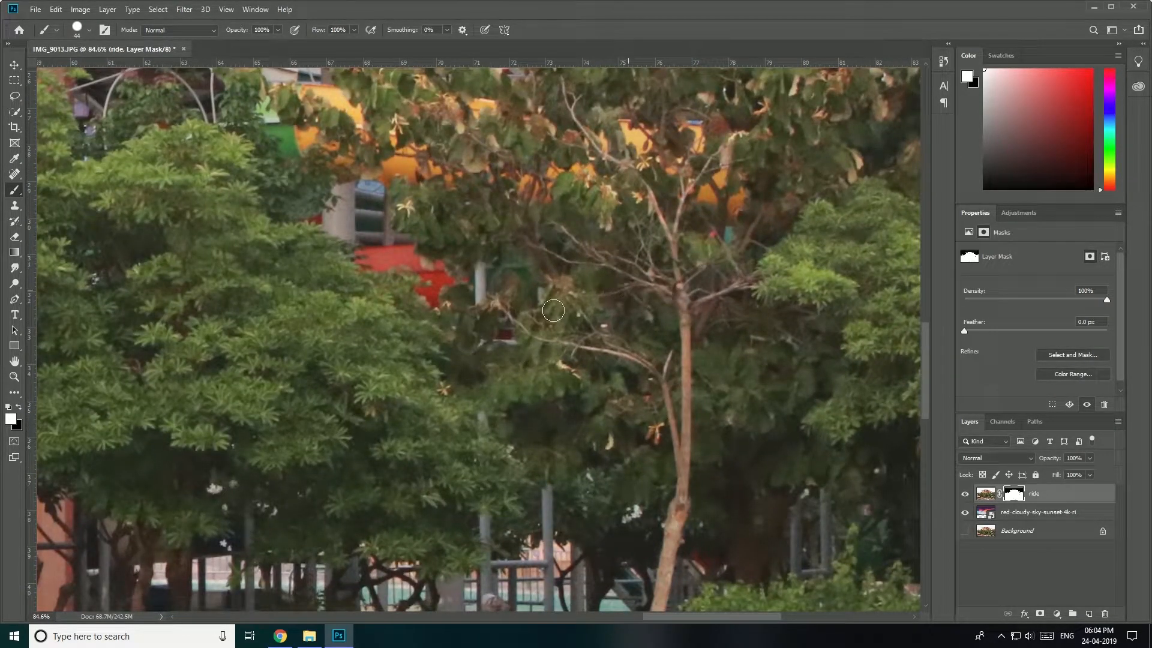
pyautogui.scroll(-6, 733, 414)
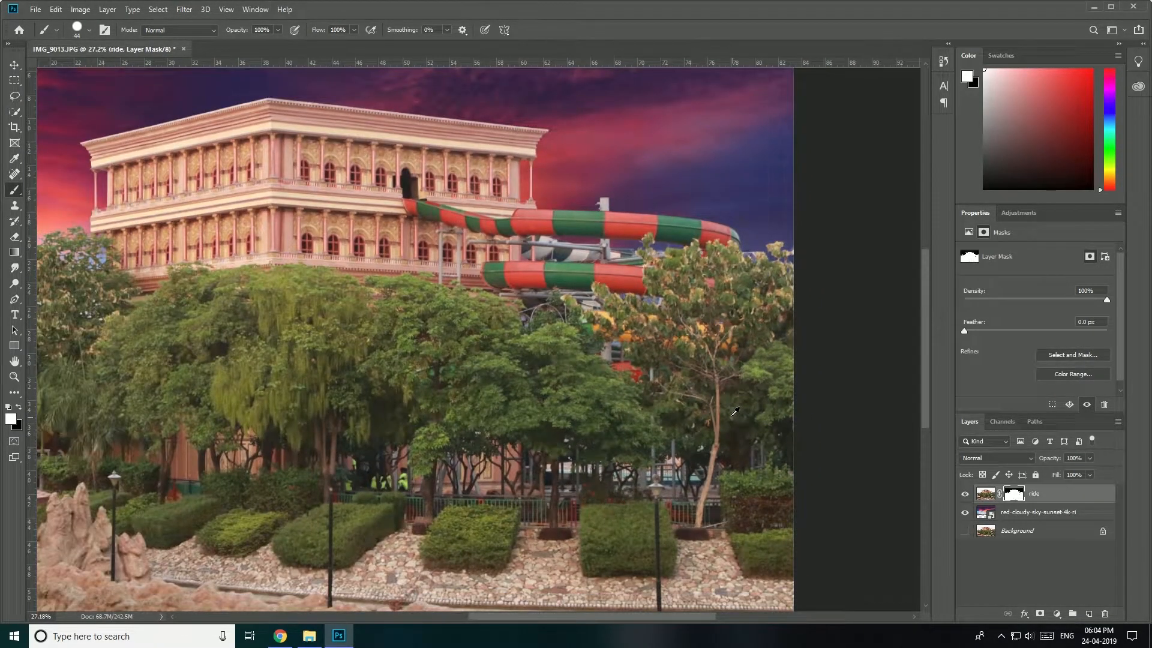
pyautogui.scroll(-2, 533, 256)
pyautogui.scroll(1, 566, 276)
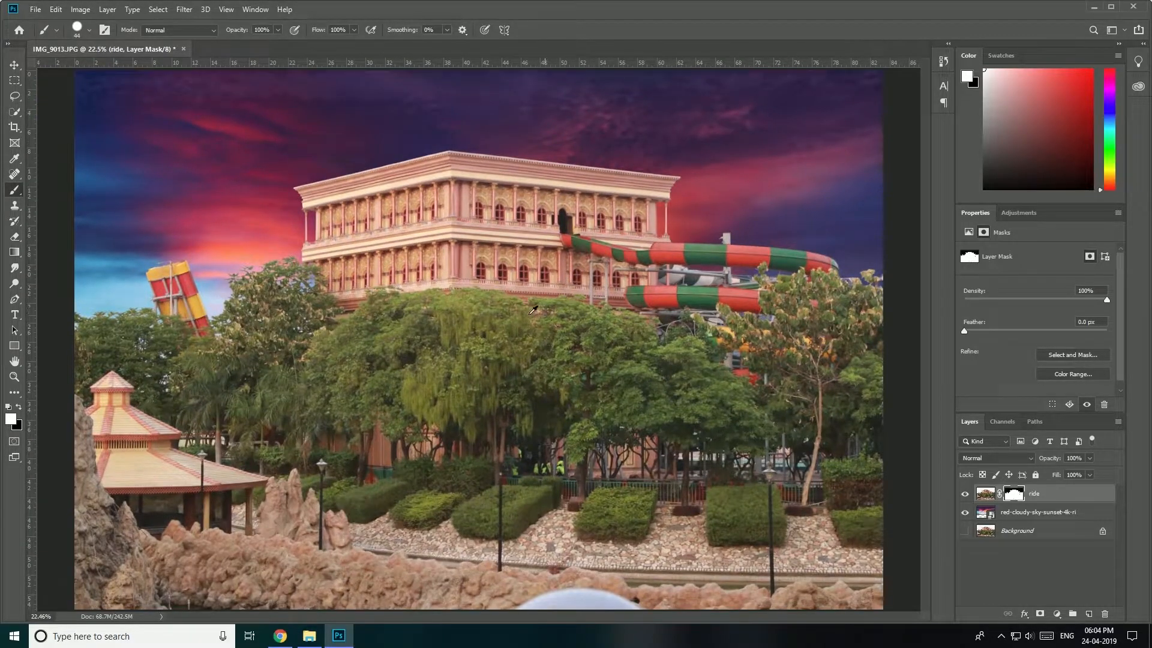
pyautogui.scroll(-1, 601, 271)
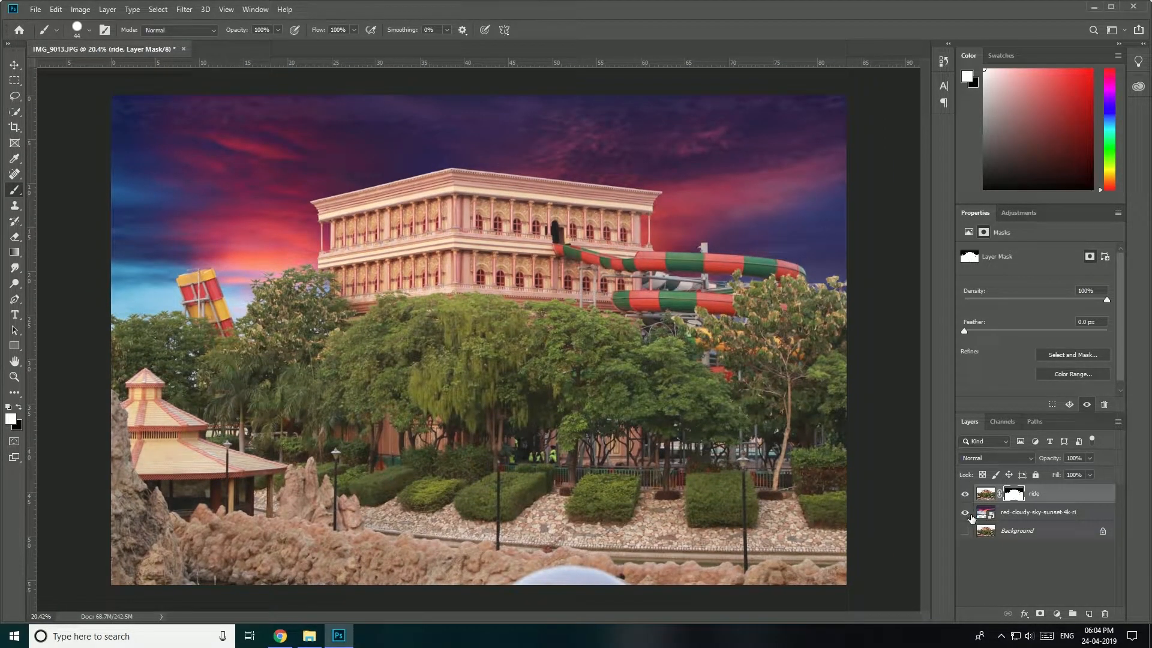
# - Paint white on the ride mask over the pavilion's lower roof, checking the cutout with the sunset sky temporarily hidden
pyautogui.click(964, 513)
pyautogui.click(965, 513)
pyautogui.scroll(10, 169, 433)
pyautogui.moveTo(113, 382); pyautogui.dragTo(137, 389)
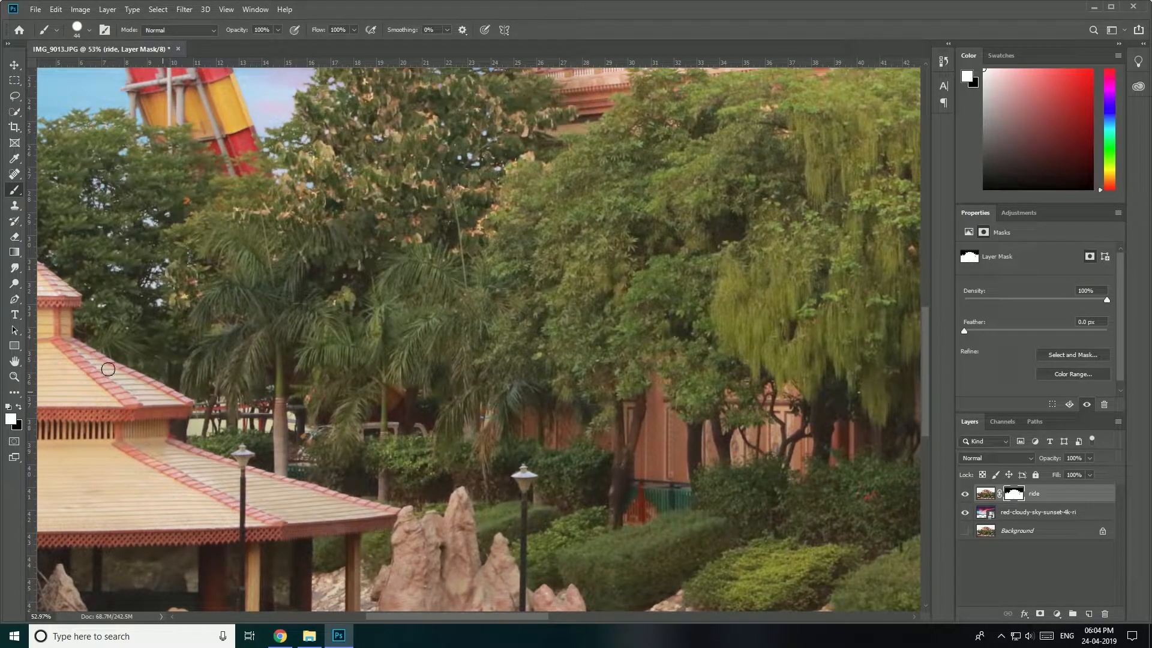
pyautogui.scroll(-4, 638, 420)
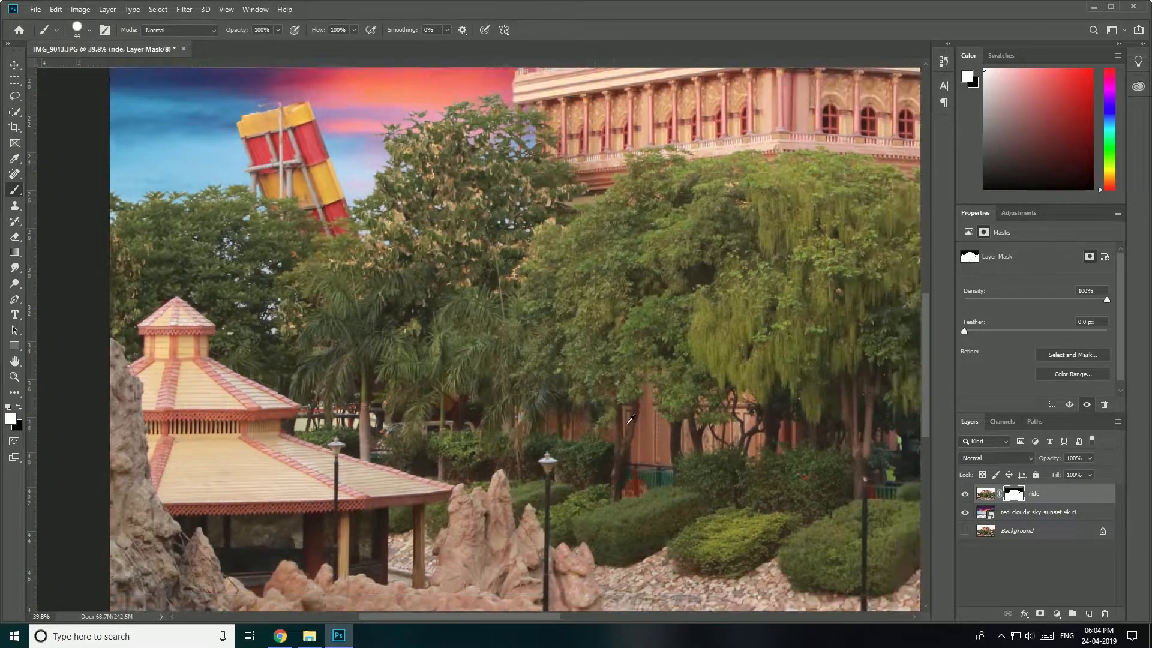
pyautogui.click(967, 515)
pyautogui.click(967, 515)
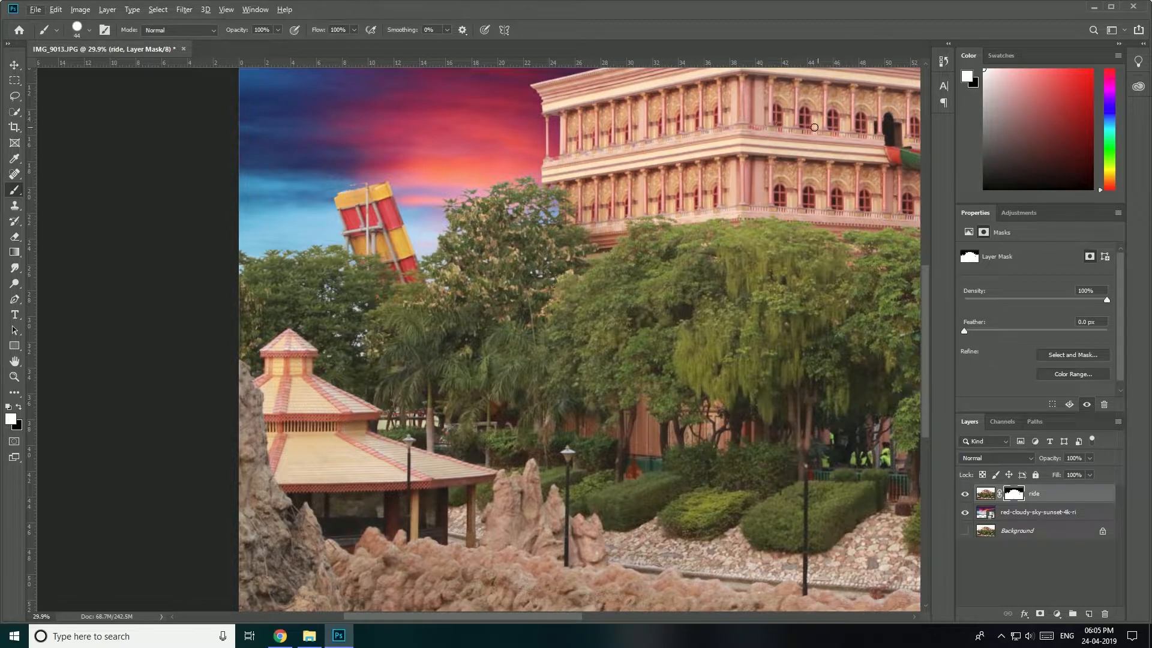
# - Hide the sunset sky layer and enlarge the mask brush to 86 px
pyautogui.scroll(-5, 768, 181)
pyautogui.scroll(10, 510, 228)
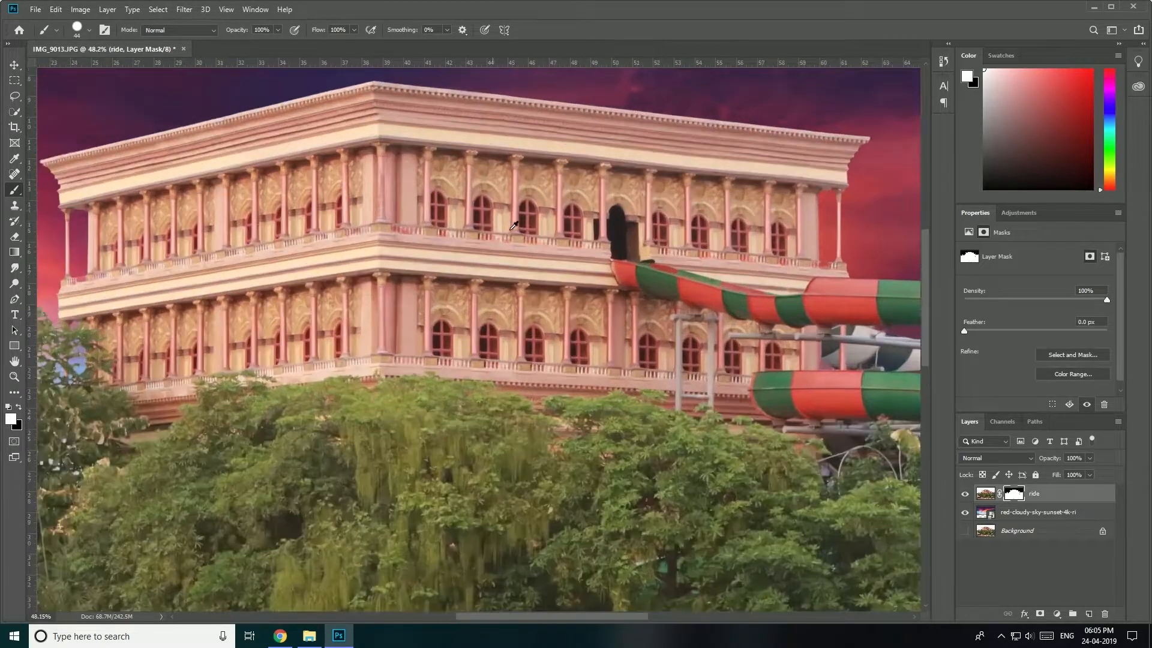
pyautogui.scroll(-1, 639, 366)
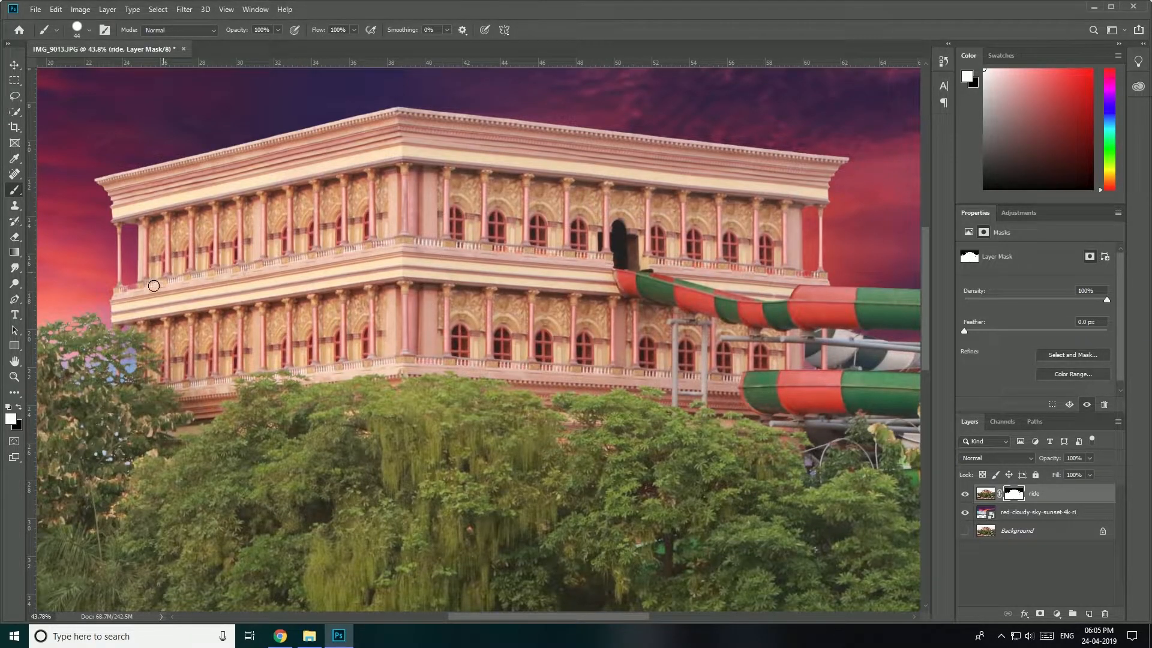
pyautogui.click(965, 513)
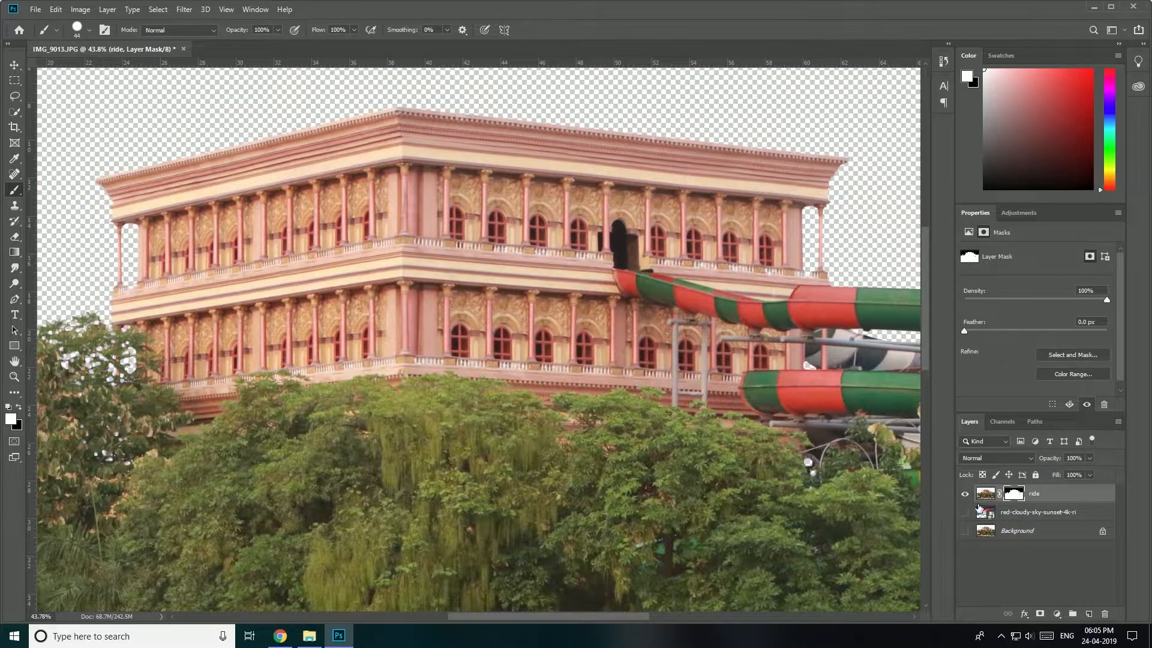
pyautogui.scroll(1, 426, 227)
pyautogui.rightClick(484, 264)
pyautogui.moveTo(547, 281); pyautogui.dragTo(559, 282)
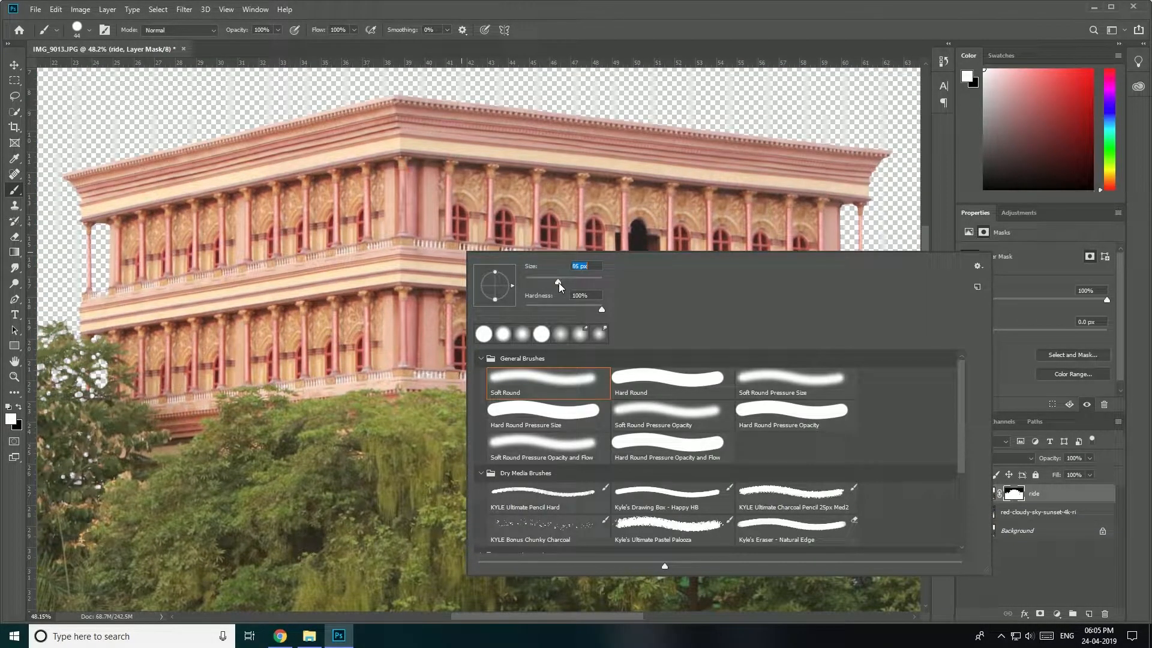
# - Paint white on the ride mask over the upper balcony railing at the building's left corner to restore its missing balusters
pyautogui.click(404, 357)
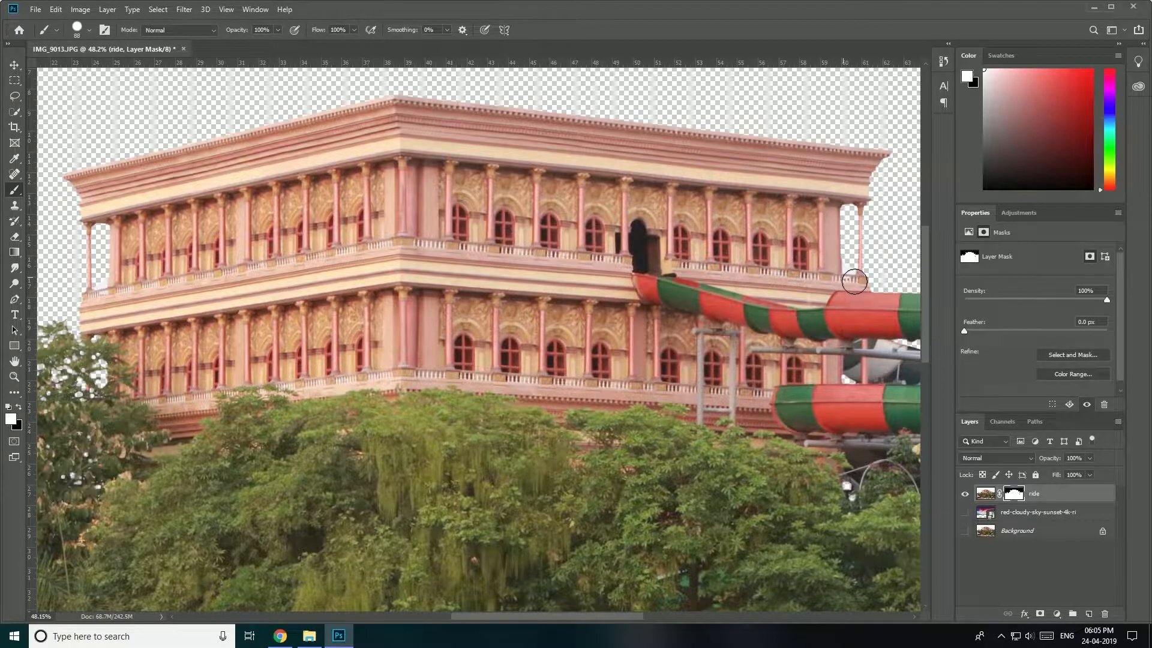
pyautogui.scroll(-1, 174, 252)
pyautogui.scroll(3, 78, 285)
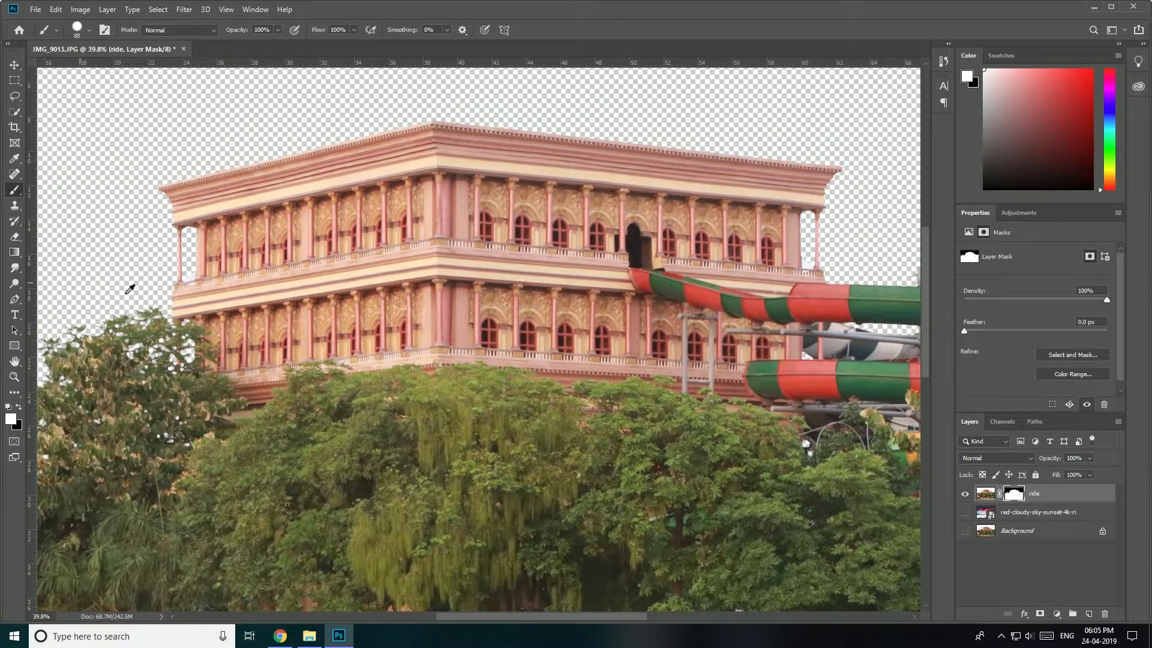
pyautogui.scroll(-2, 180, 270)
pyautogui.scroll(2, 522, 337)
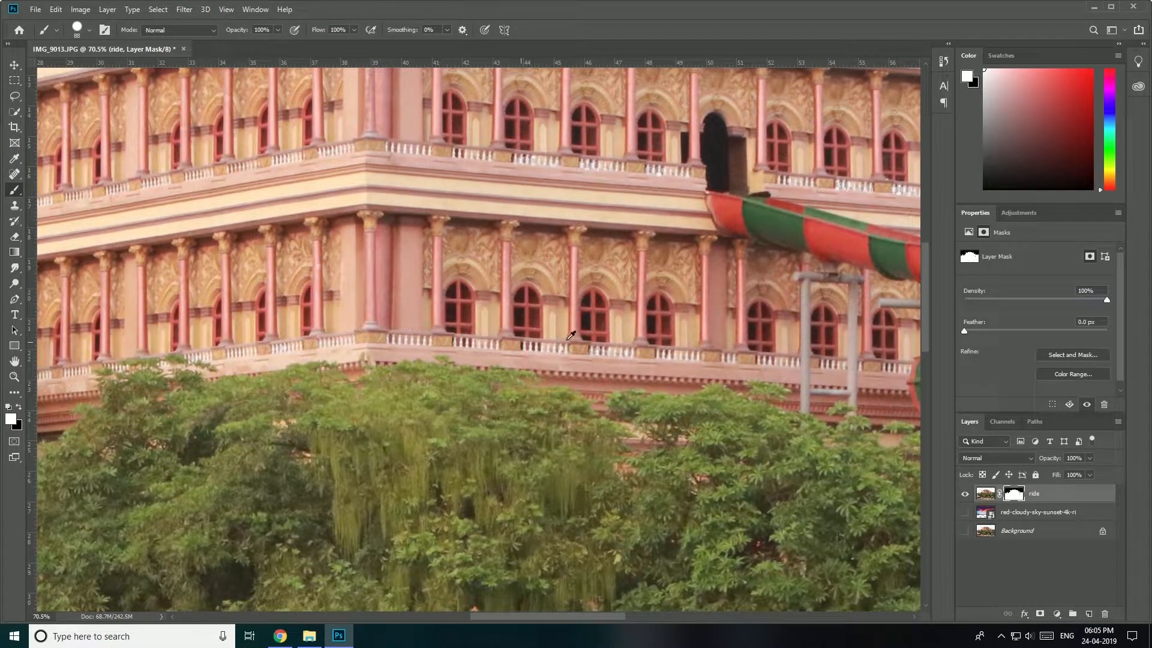
pyautogui.scroll(-2, 561, 349)
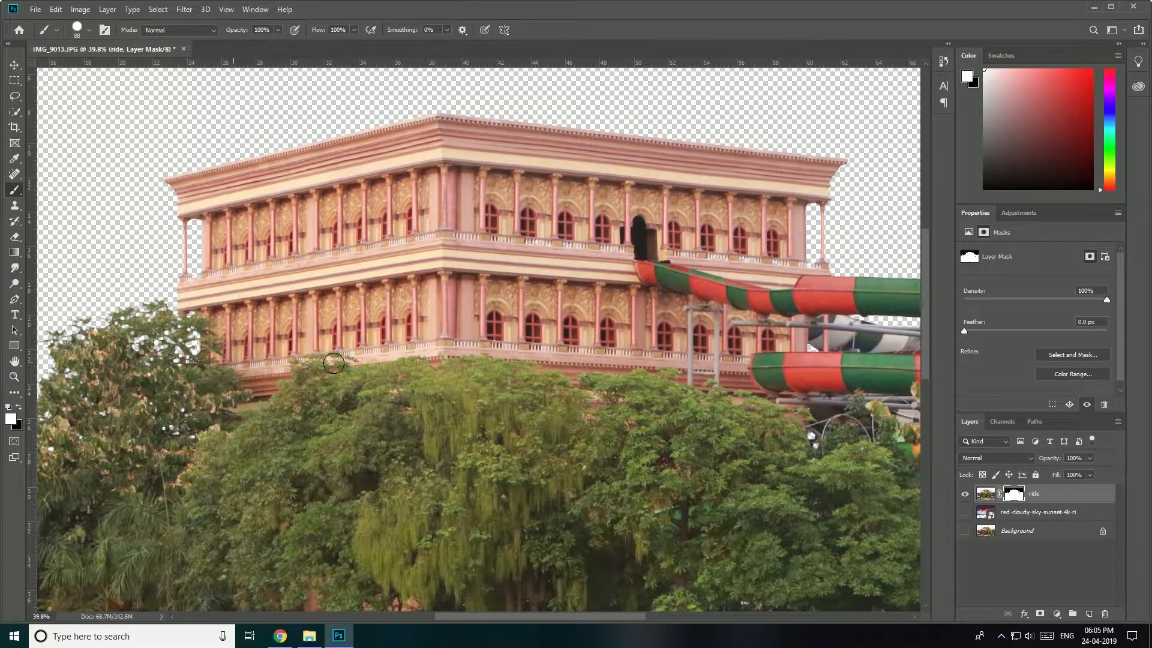
pyautogui.scroll(4, 180, 276)
pyautogui.scroll(1, 287, 292)
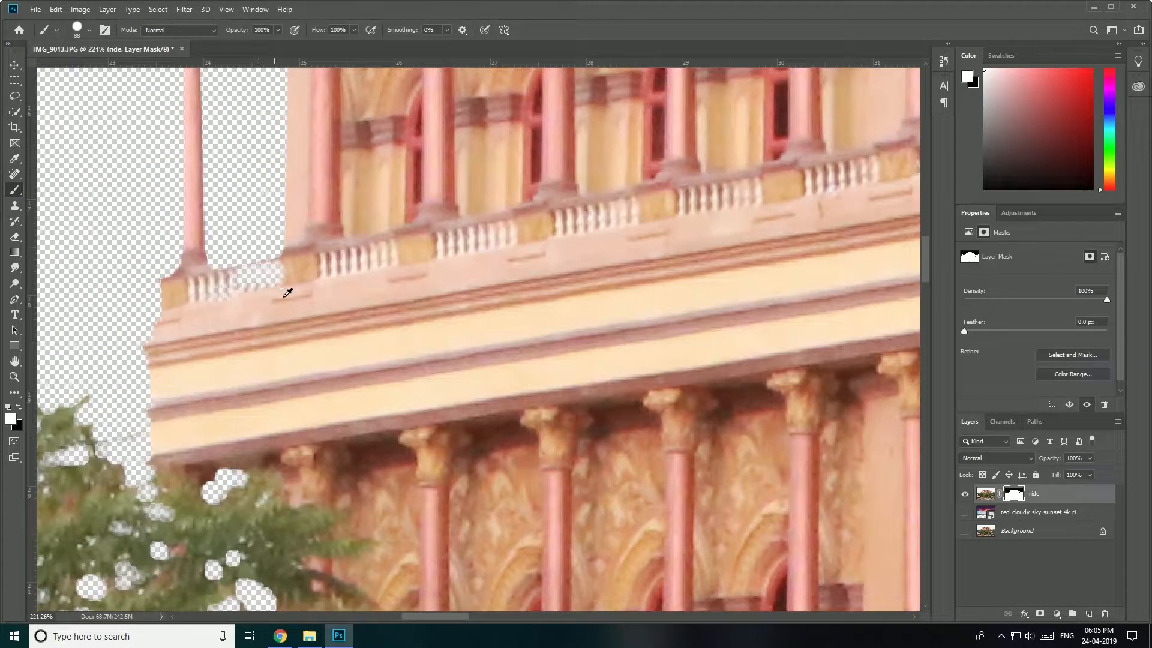
pyautogui.moveTo(218, 273); pyautogui.dragTo(192, 270)
pyautogui.scroll(-3, 251, 292)
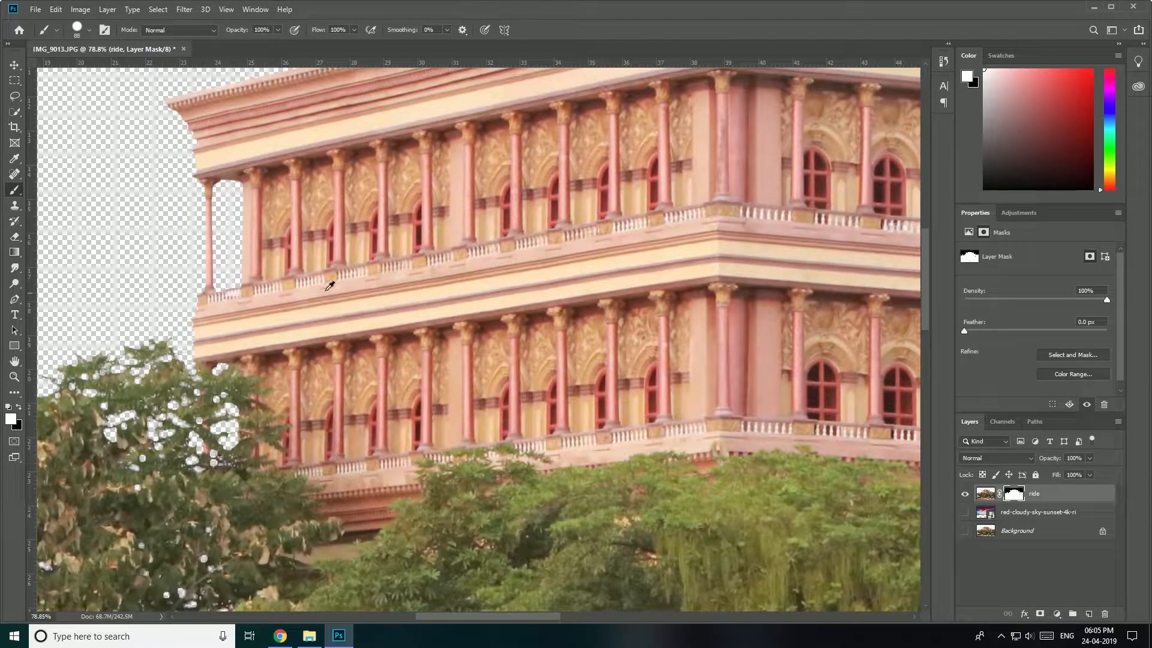
# - Paint white on the ride mask over the upper balcony railing near the building's right corner to restore its missing balusters
pyautogui.scroll(-3, 346, 263)
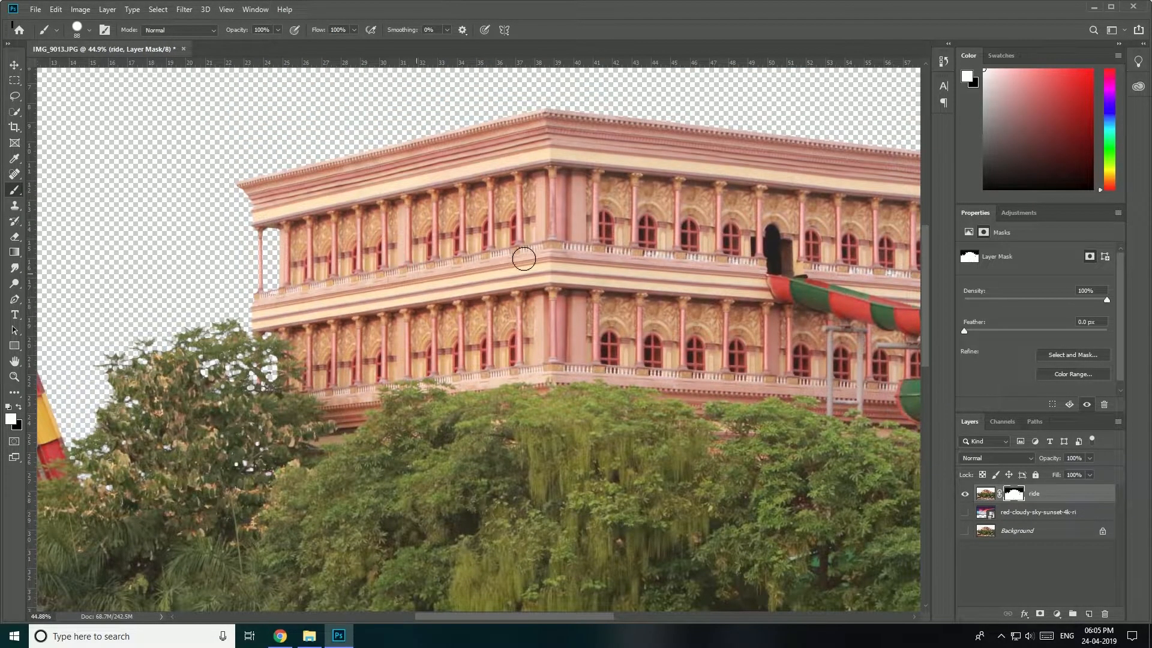
pyautogui.scroll(3, 339, 273)
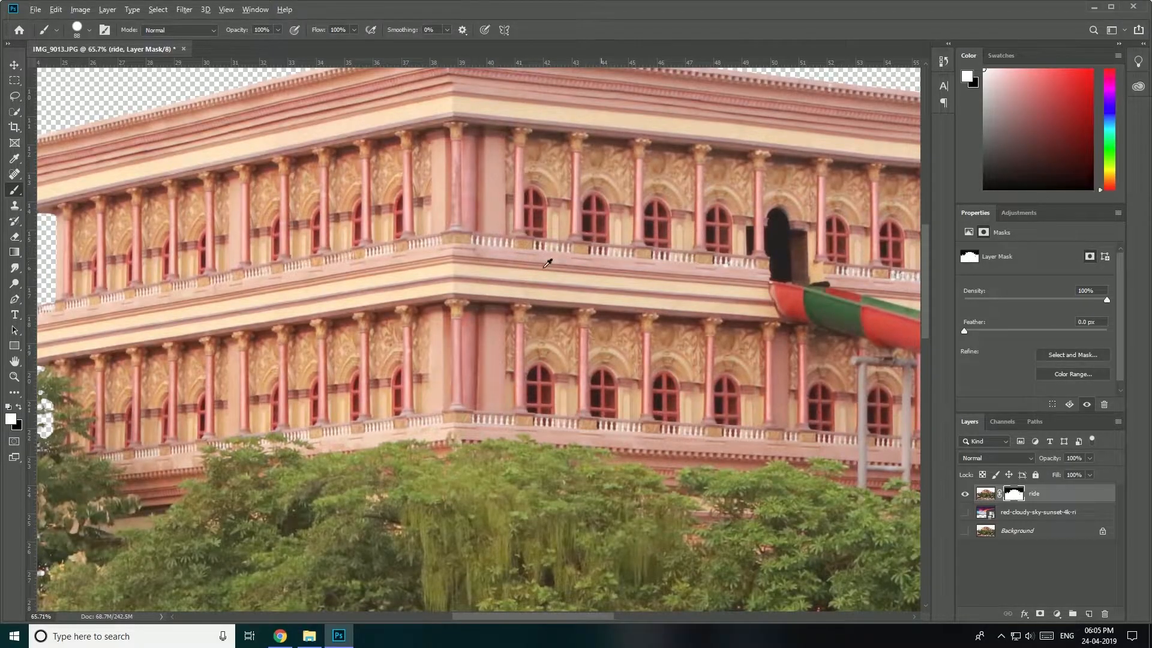
pyautogui.scroll(-2, 442, 277)
pyautogui.scroll(3, 442, 277)
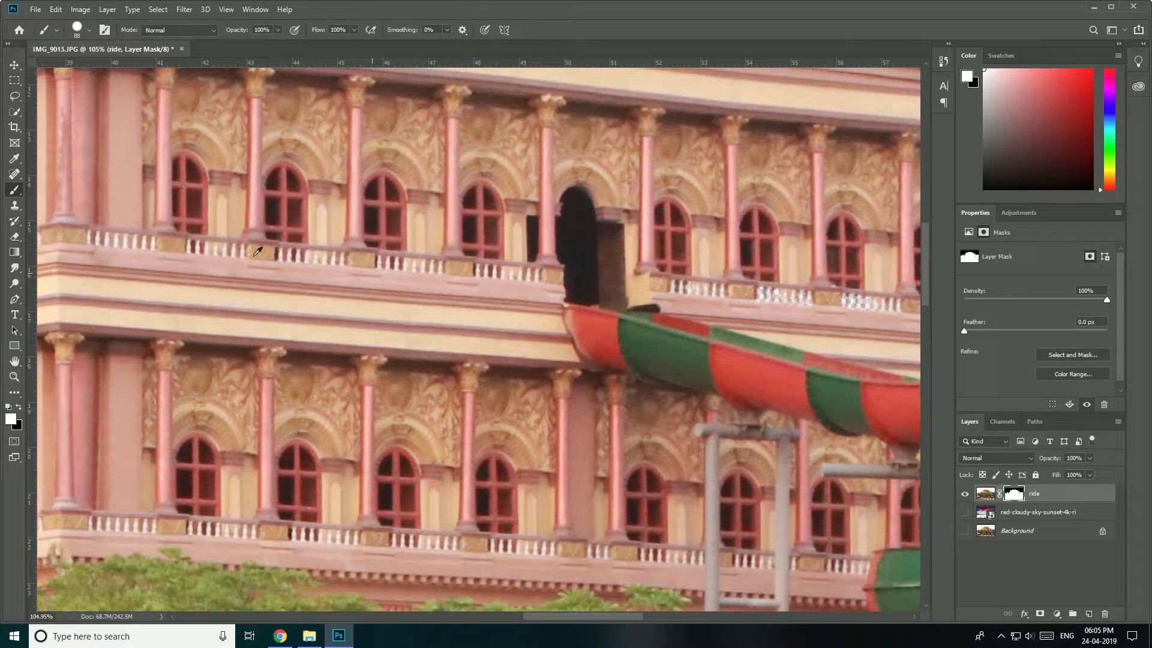
pyautogui.scroll(-2, 565, 346)
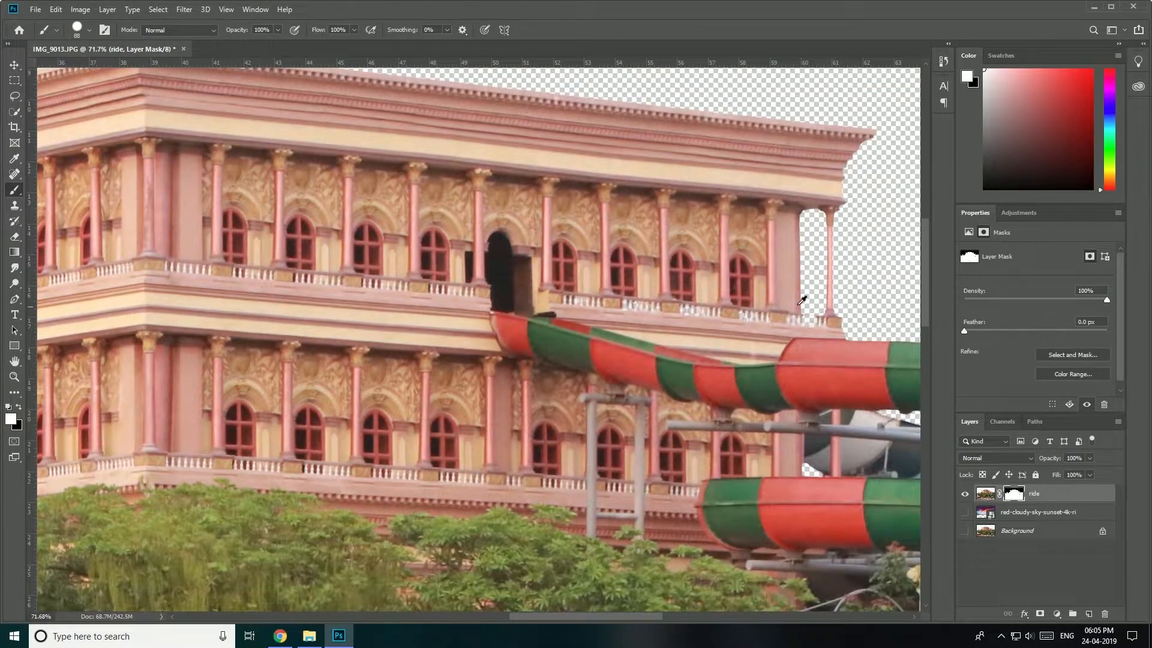
pyautogui.scroll(1, 652, 278)
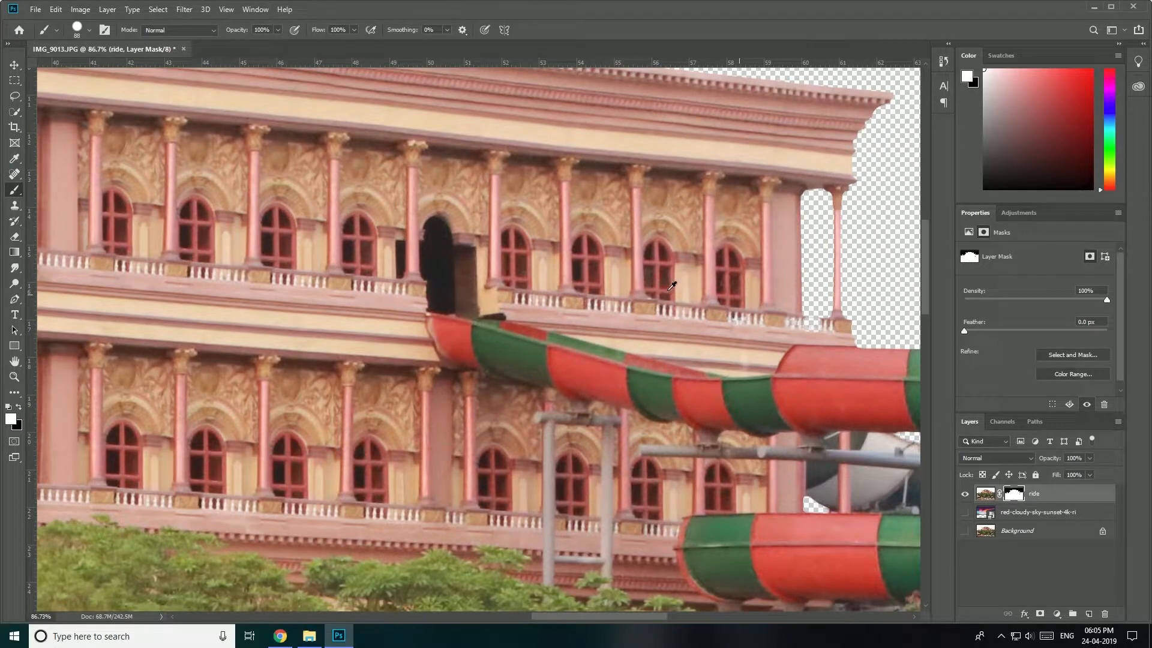
pyautogui.scroll(3, 785, 340)
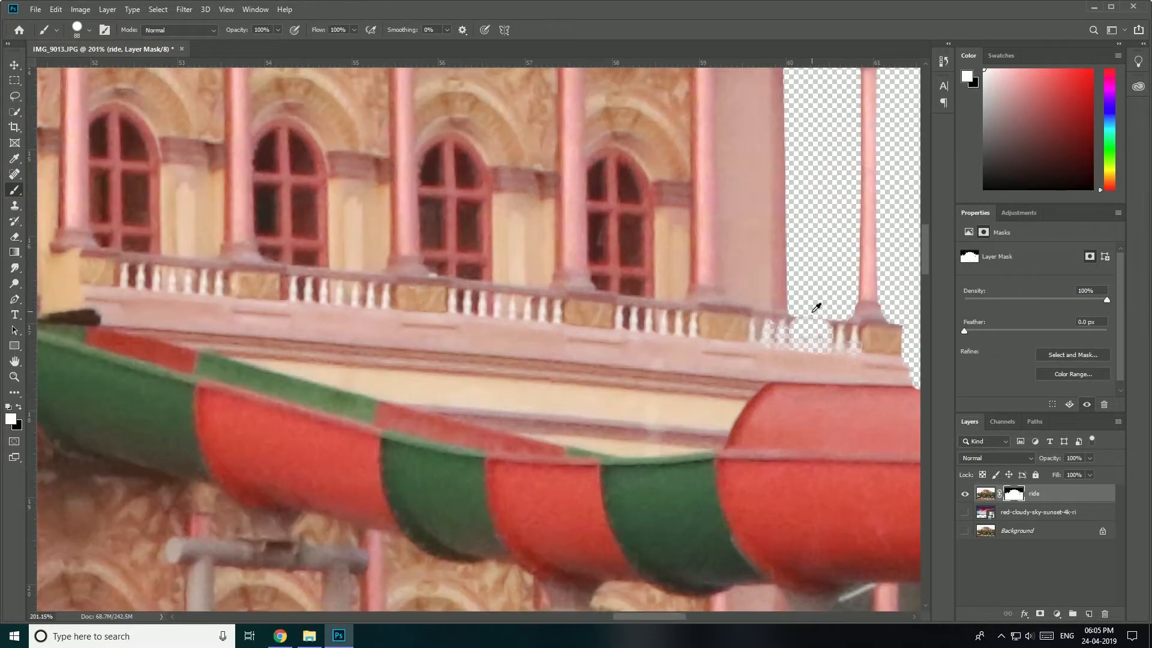
pyautogui.moveTo(758, 332)
pyautogui.mouseDown()
pyautogui.moveTo(787, 325)
pyautogui.moveTo(733, 323)
pyautogui.mouseUp()
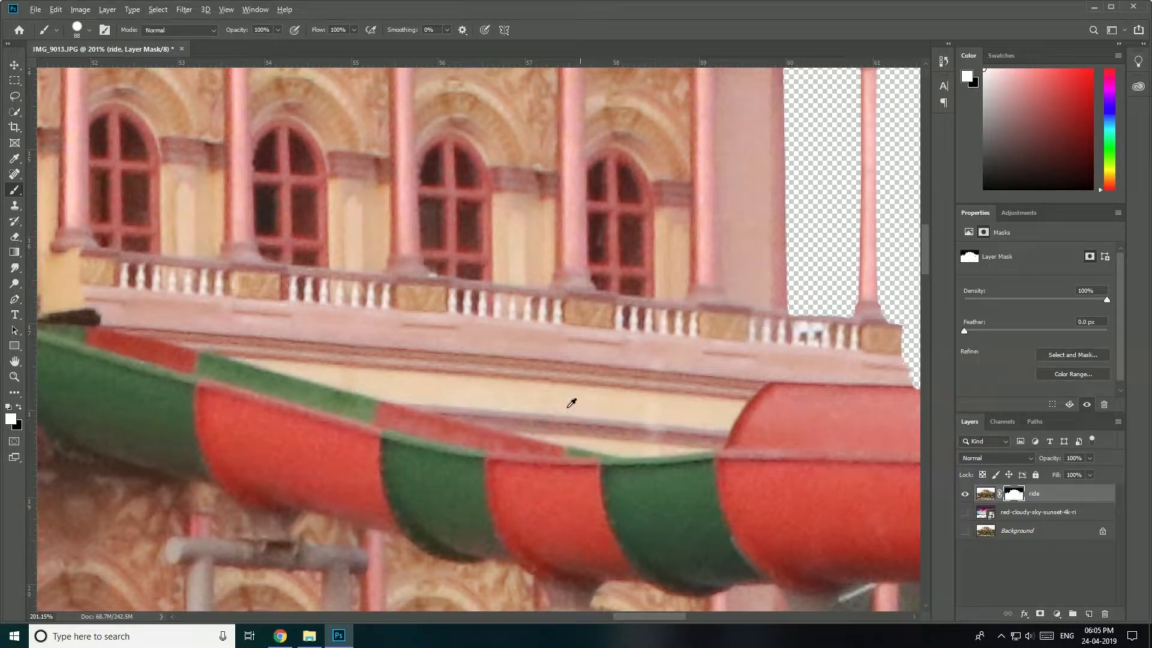
# - Show the sunset sky layer again and make the ride layer's mask active
pyautogui.scroll(-3, 571, 404)
pyautogui.scroll(-3, 561, 493)
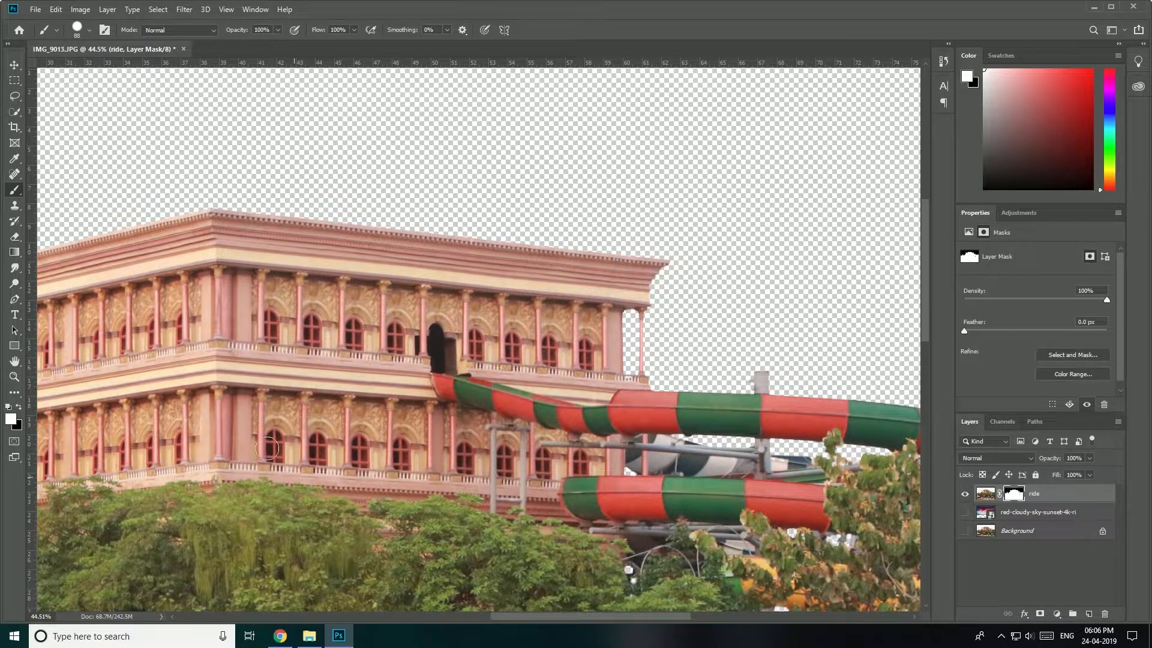
pyautogui.scroll(-3, 262, 456)
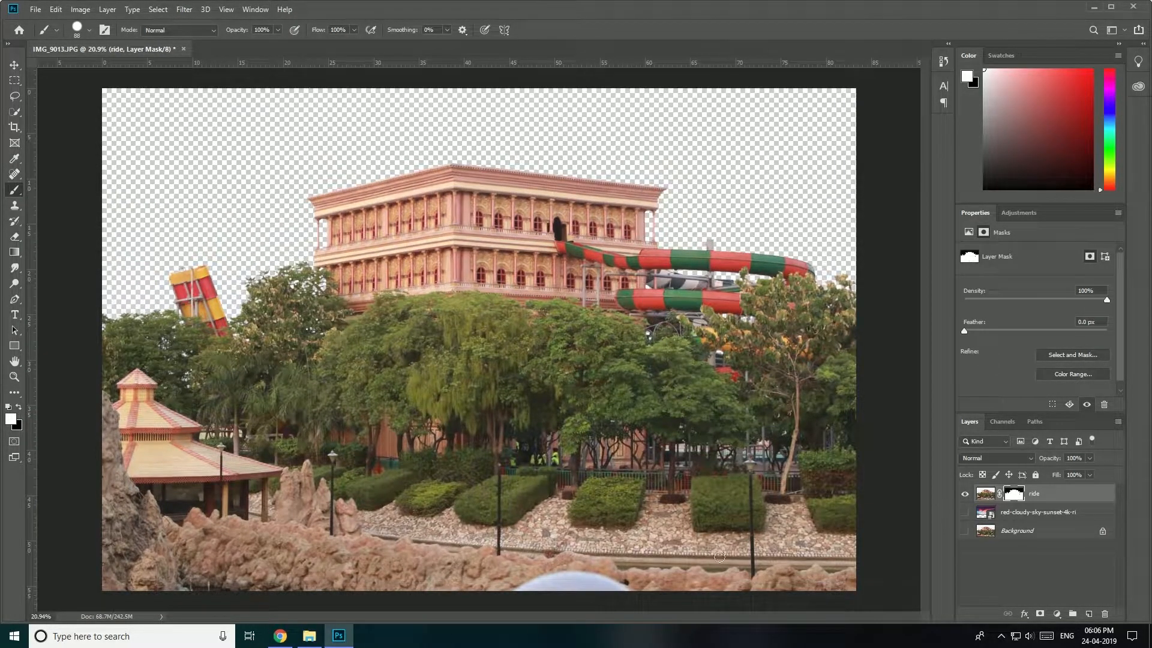
pyautogui.click(964, 513)
pyautogui.click(964, 513)
pyautogui.click(964, 513)
pyautogui.scroll(-2, 825, 521)
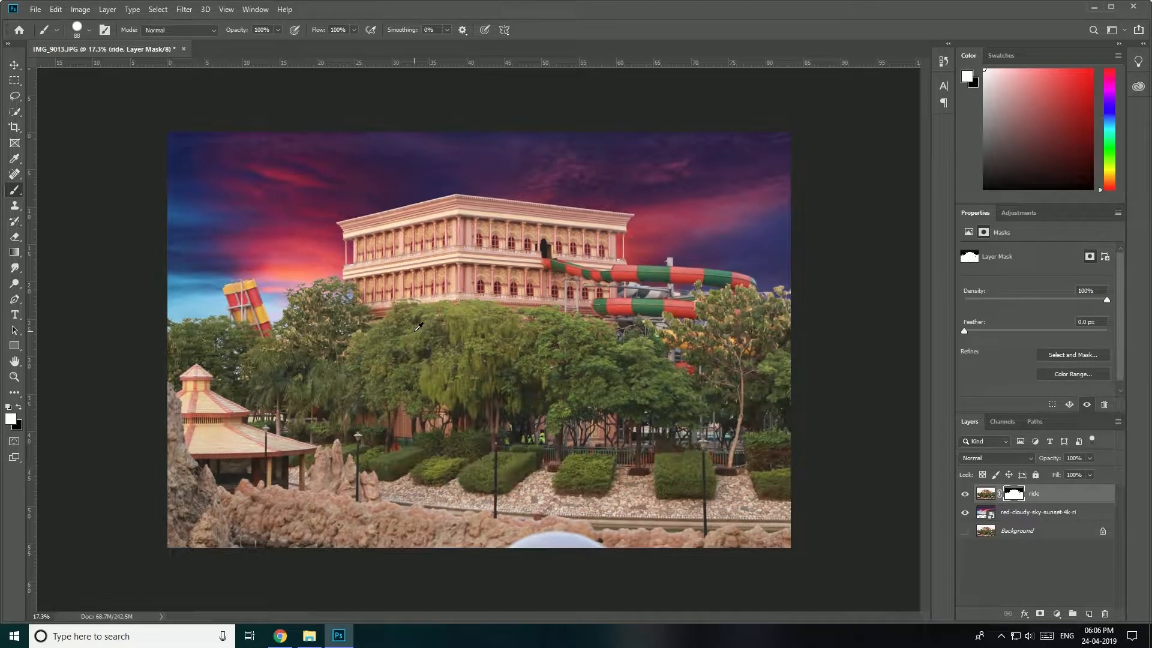
pyautogui.scroll(1, 384, 493)
pyautogui.click(15, 66)
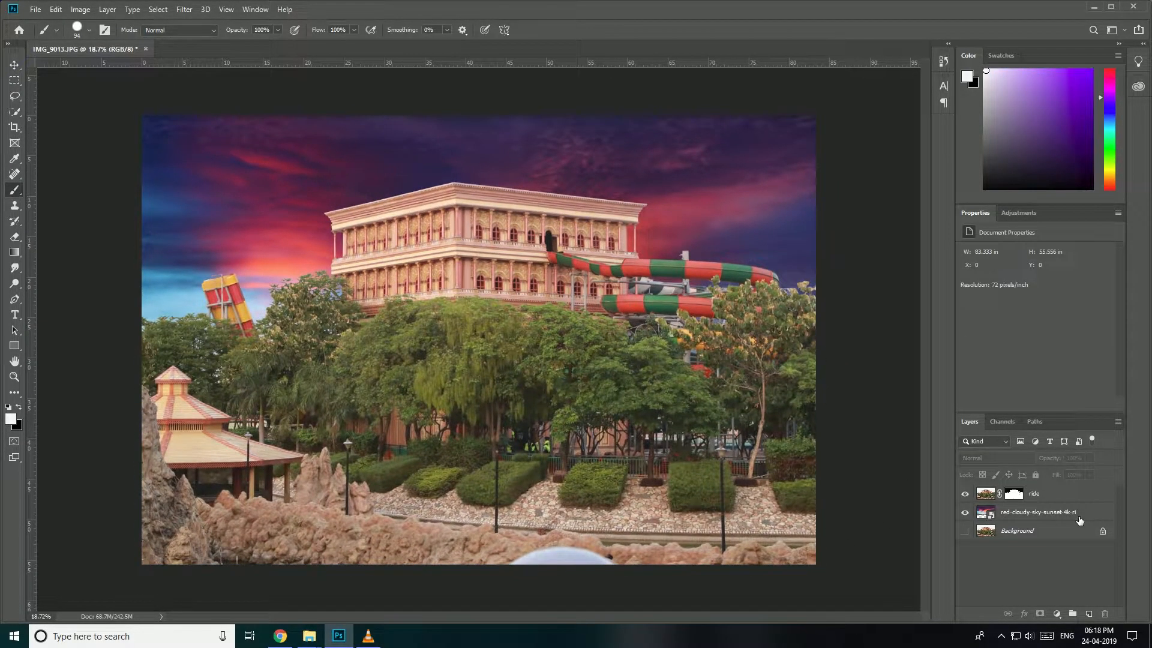
pyautogui.click(1012, 494)
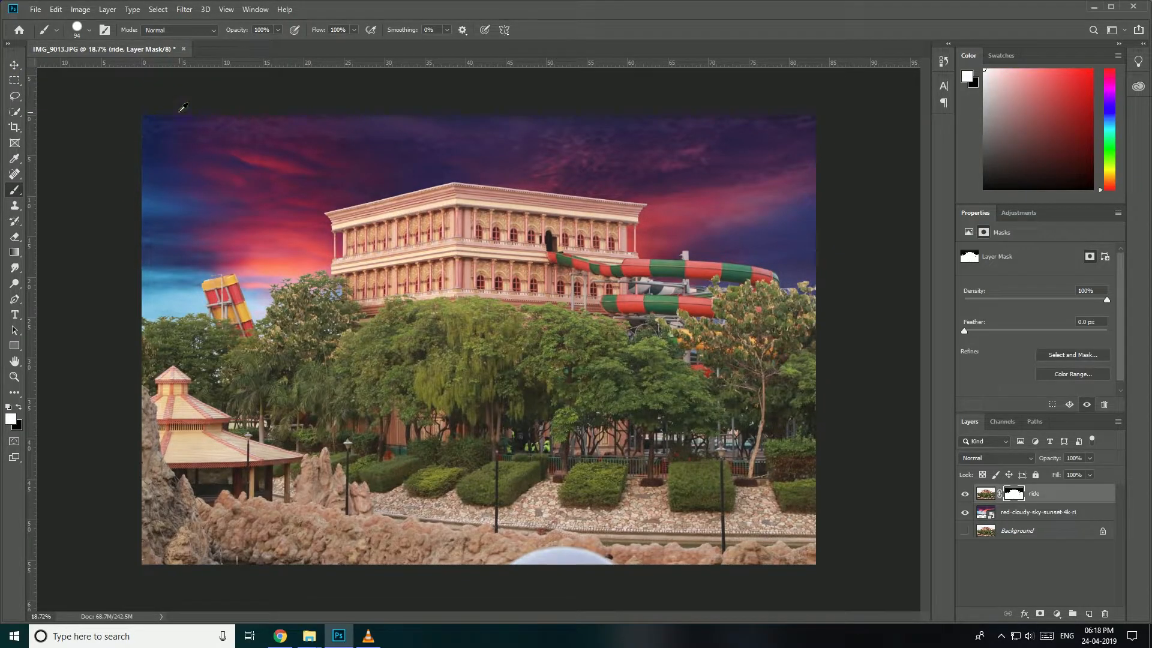
pyautogui.scroll(4, 181, 111)
pyautogui.scroll(1, 201, 115)
pyautogui.moveTo(229, 130); pyautogui.dragTo(248, 142)
pyautogui.hotkey('ctrl', 'z')
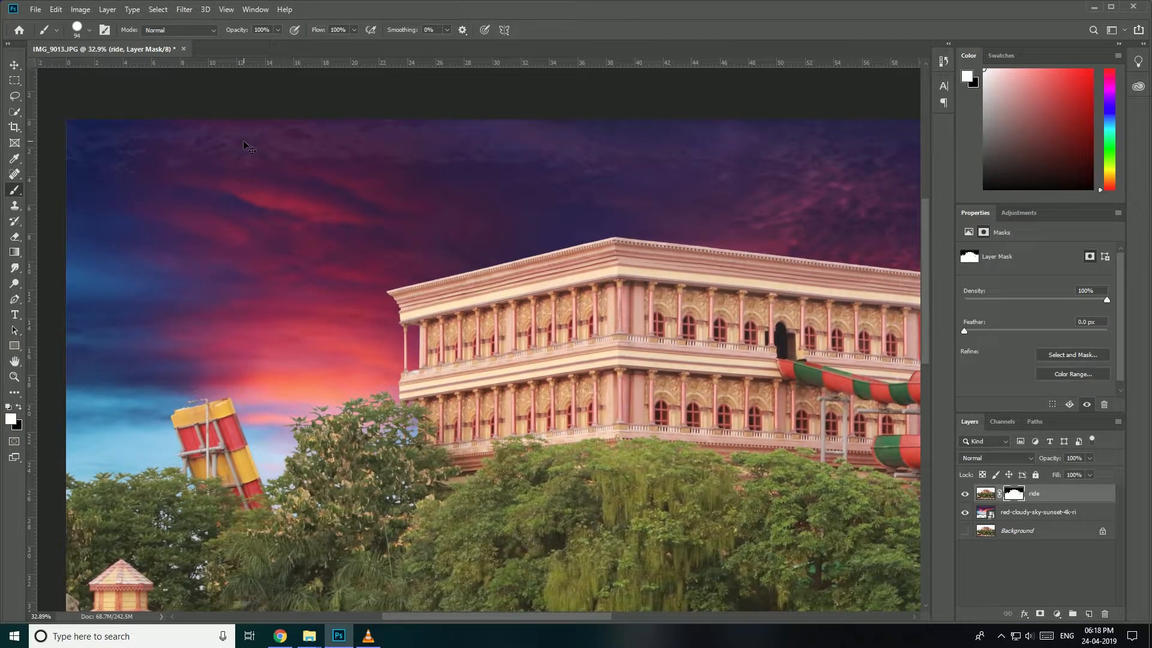
# - Paint black on the ride mask along the upper sky with a 243 px brush to remove the leftover pale haze
pyautogui.press('x')
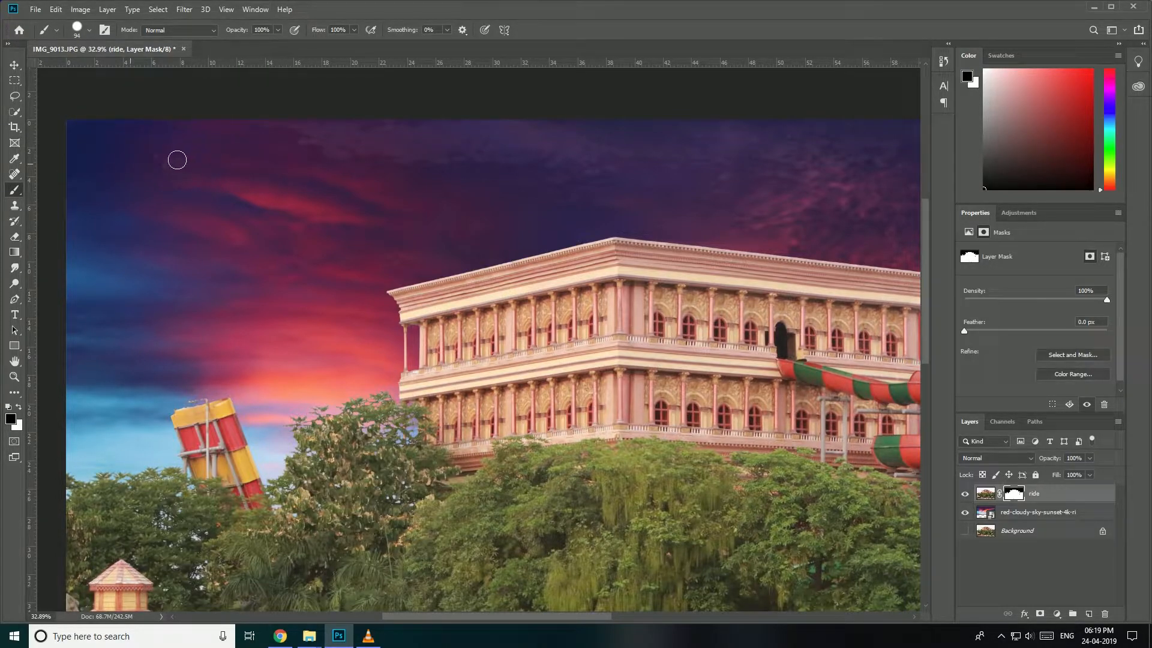
pyautogui.rightClick(285, 162)
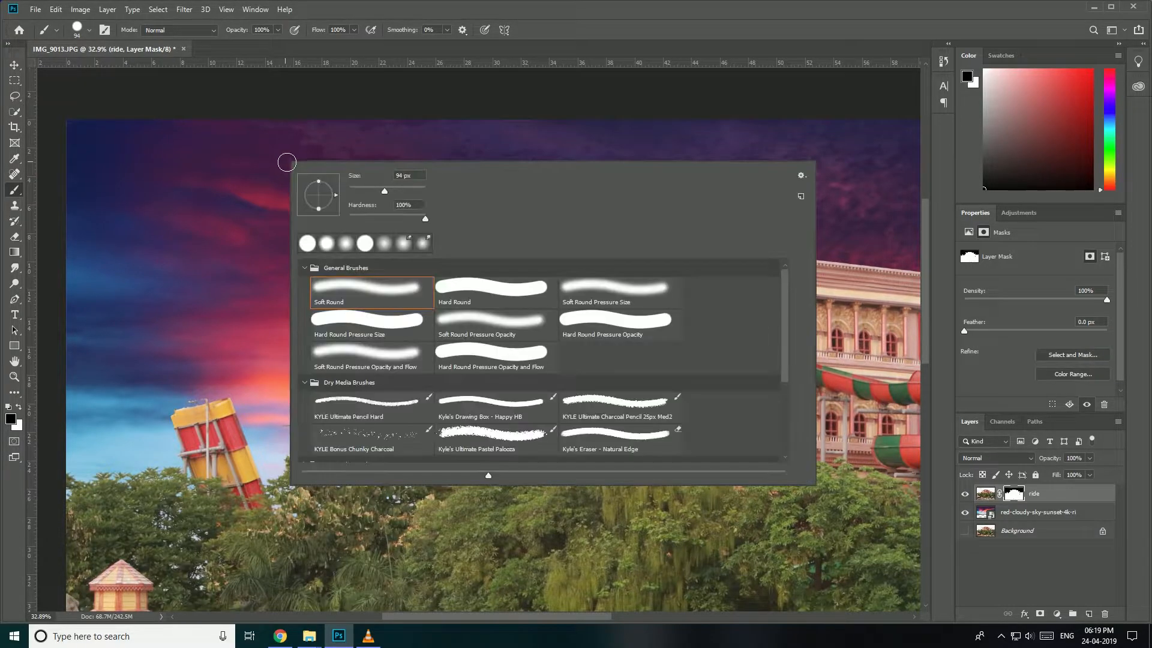
pyautogui.moveTo(161, 168)
pyautogui.mouseDown()
pyautogui.moveTo(118, 149)
pyautogui.moveTo(117, 78)
pyautogui.moveTo(373, 114)
pyautogui.moveTo(262, 133)
pyautogui.moveTo(224, 122)
pyautogui.moveTo(291, 131)
pyautogui.moveTo(491, 117)
pyautogui.mouseUp()
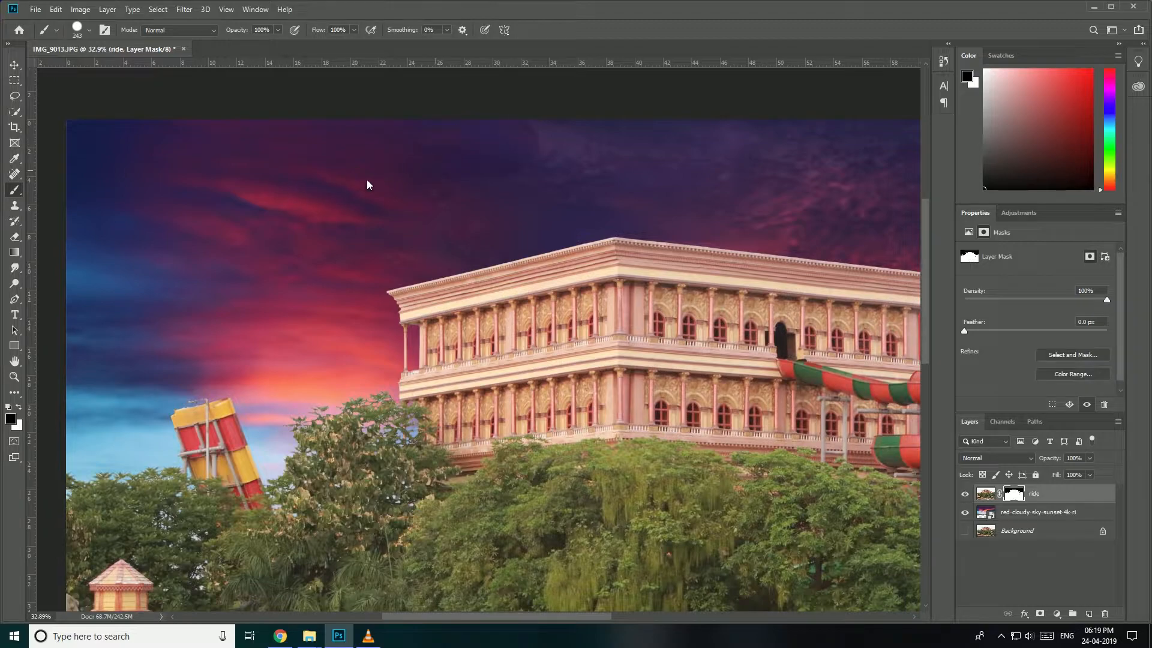
pyautogui.moveTo(498, 147); pyautogui.dragTo(584, 106)
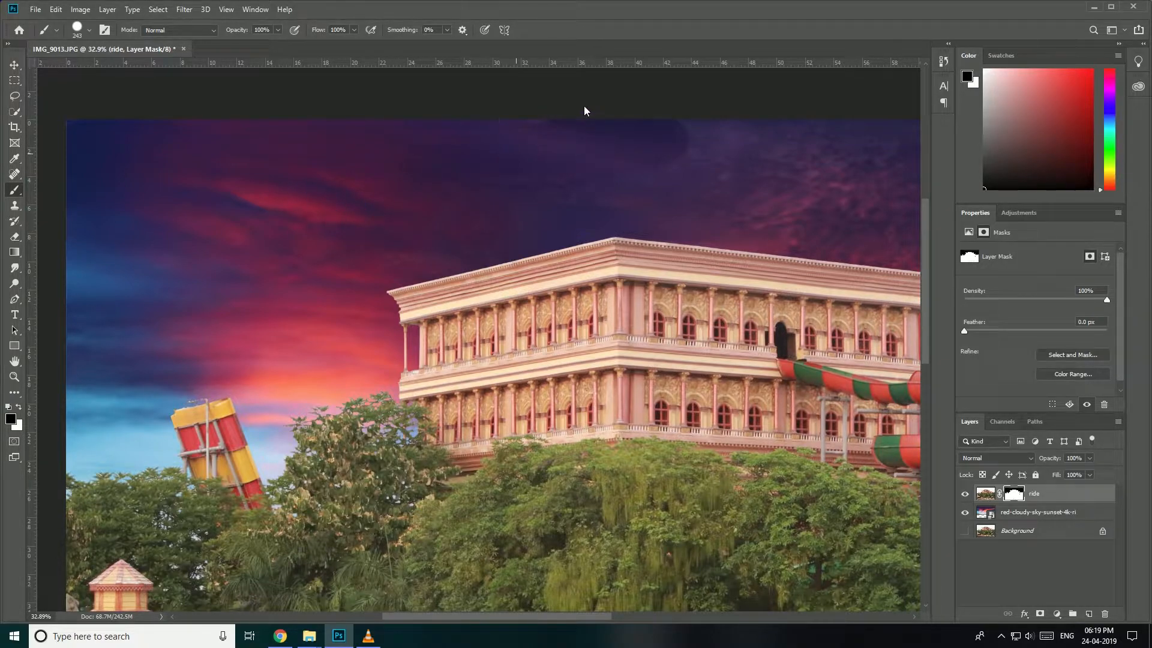
# - Clear the remaining haze across the rest of the sky on the ride mask, enlarging the brush to 511 px
pyautogui.scroll(-2, 348, 149)
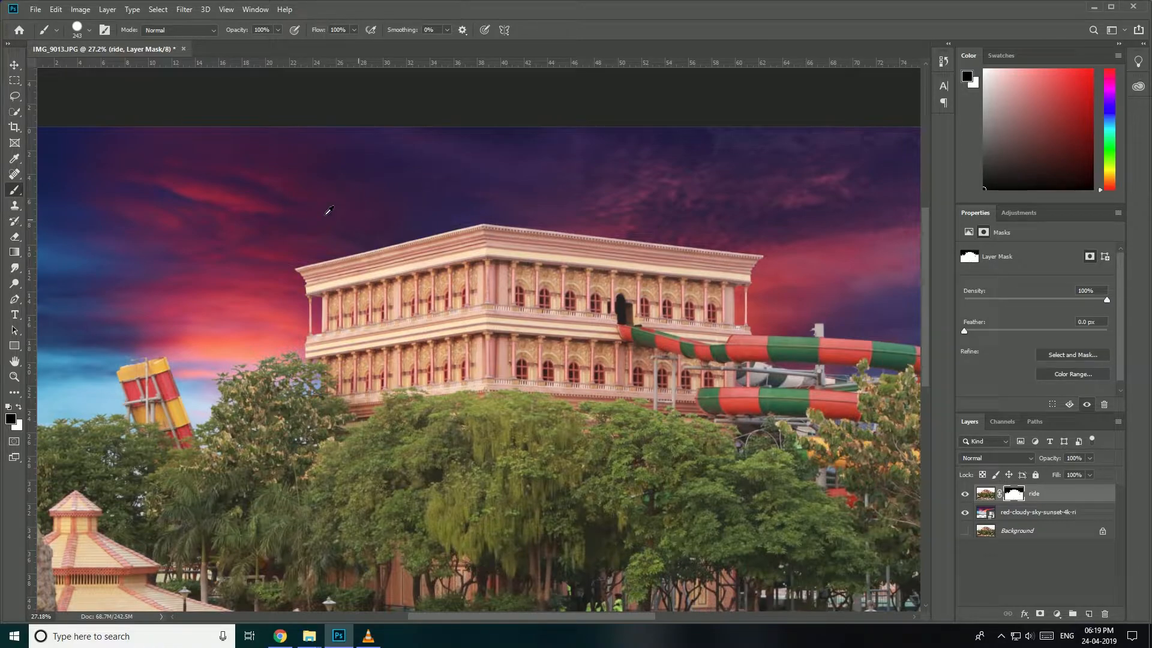
pyautogui.scroll(-2, 498, 182)
pyautogui.scroll(1, 529, 198)
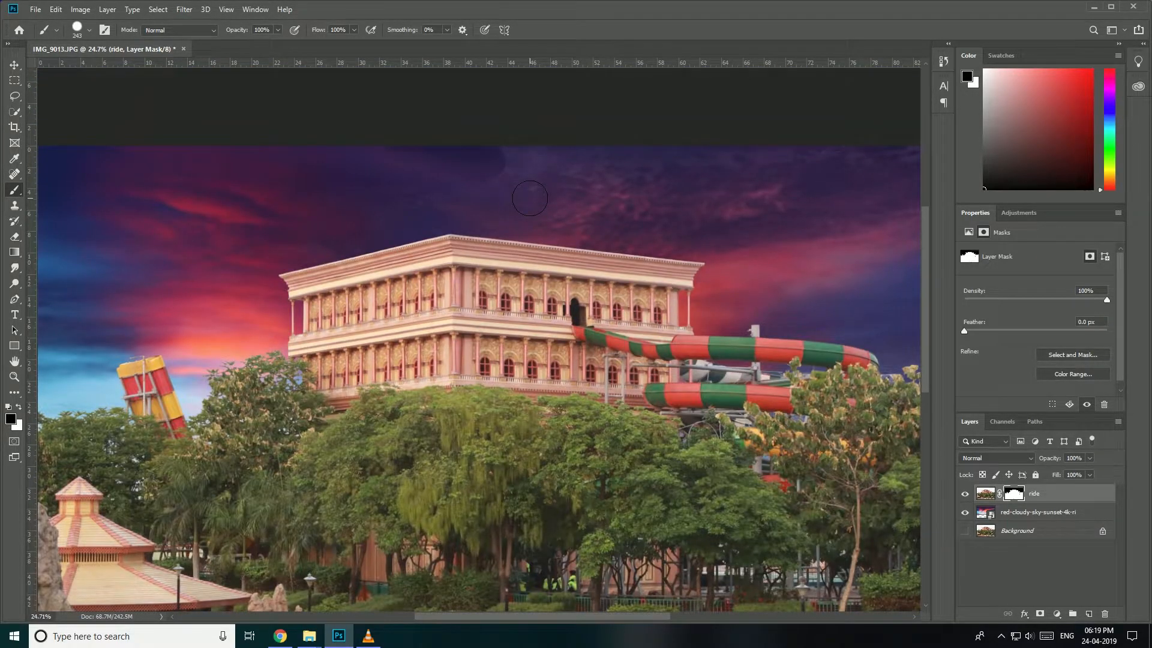
pyautogui.scroll(-2, 529, 198)
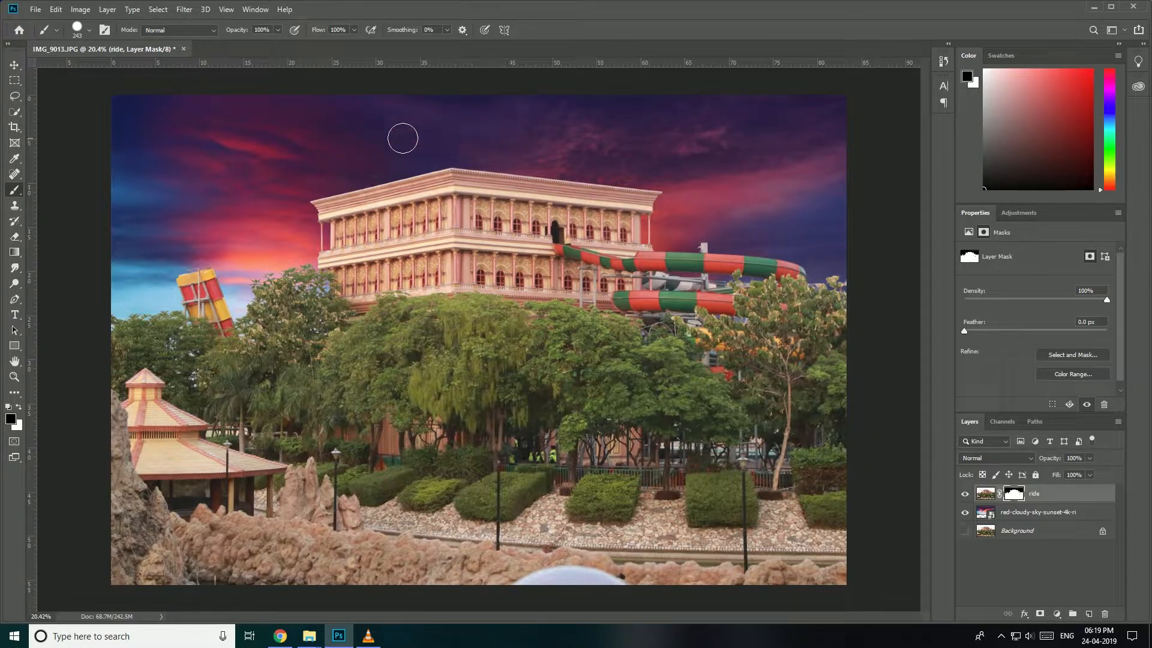
pyautogui.scroll(2, 858, 228)
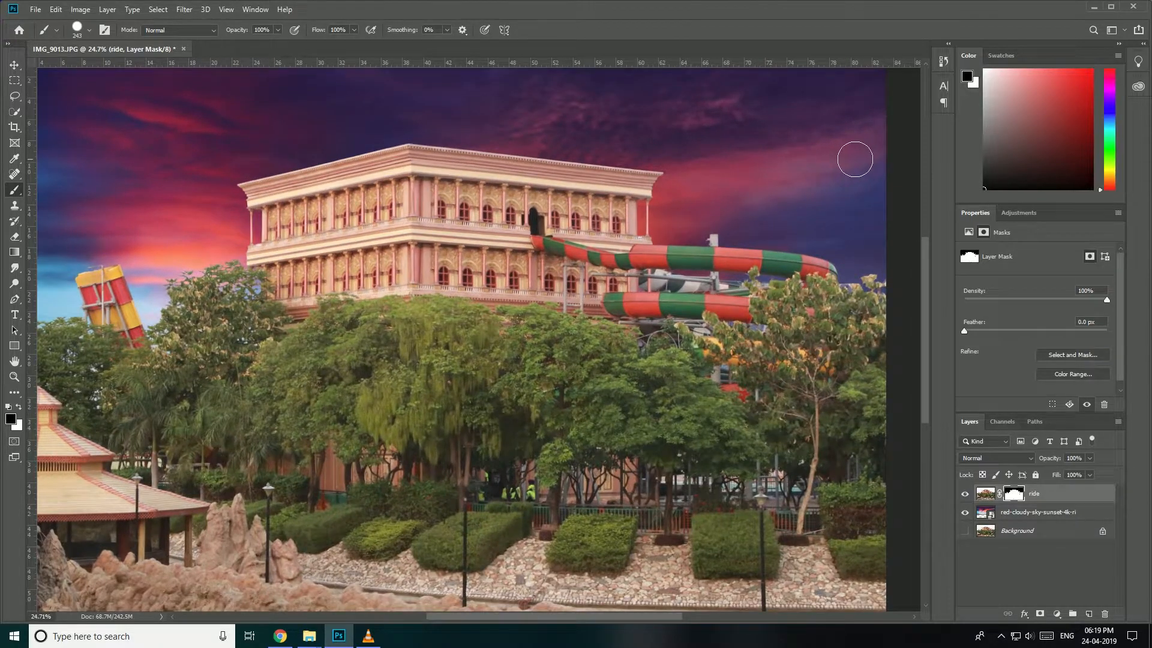
pyautogui.scroll(-1, 872, 213)
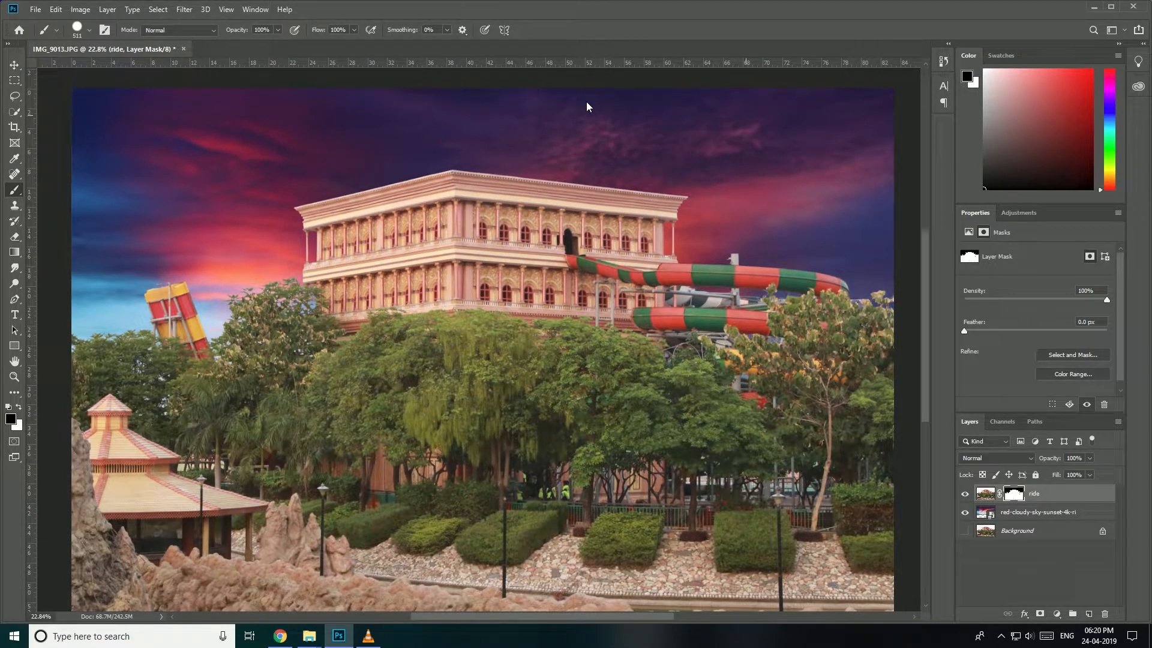
pyautogui.scroll(-1, 573, 215)
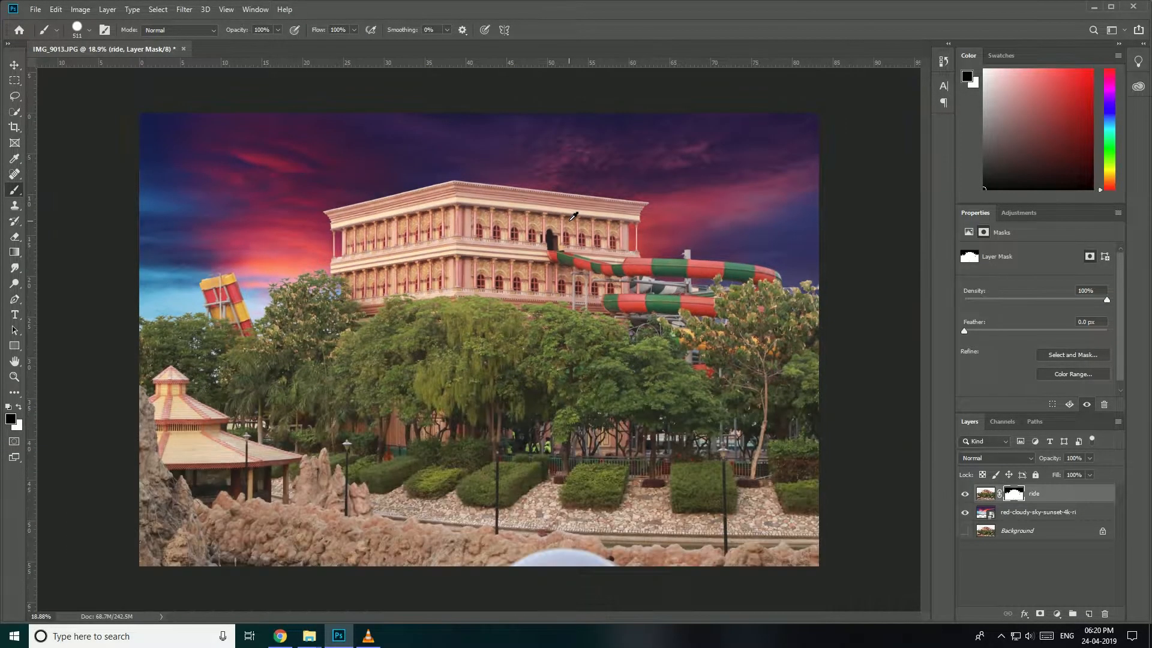
# - Duplicate the ride layer with its mask and hide the original ride layer
pyautogui.click(17, 65)
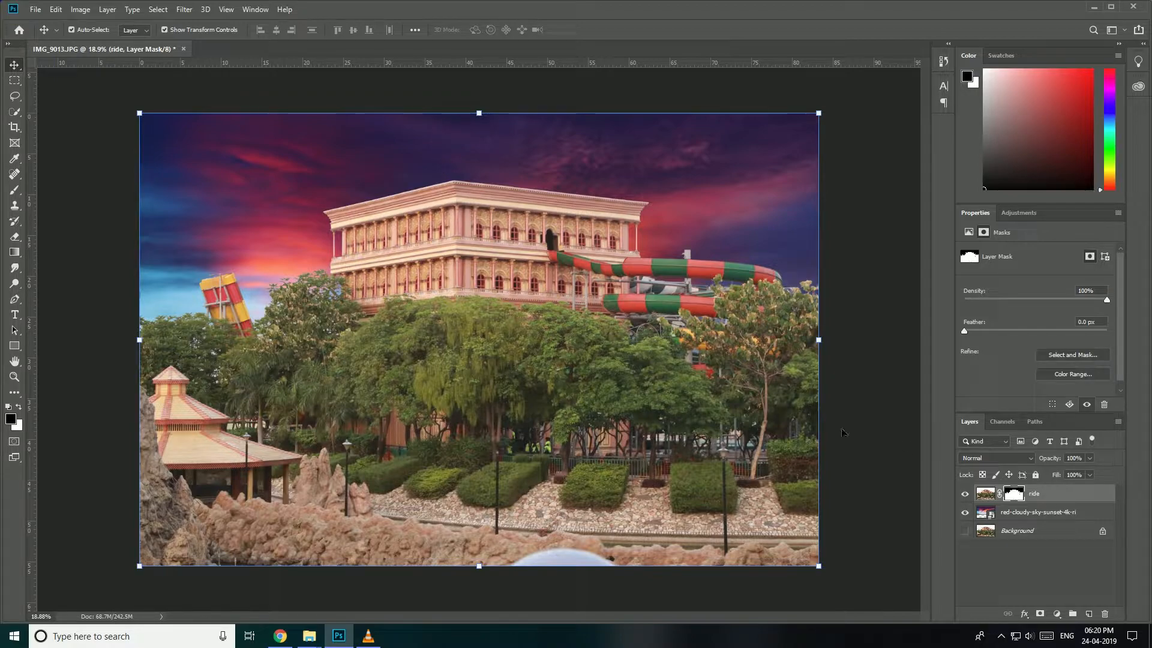
pyautogui.click(1080, 499)
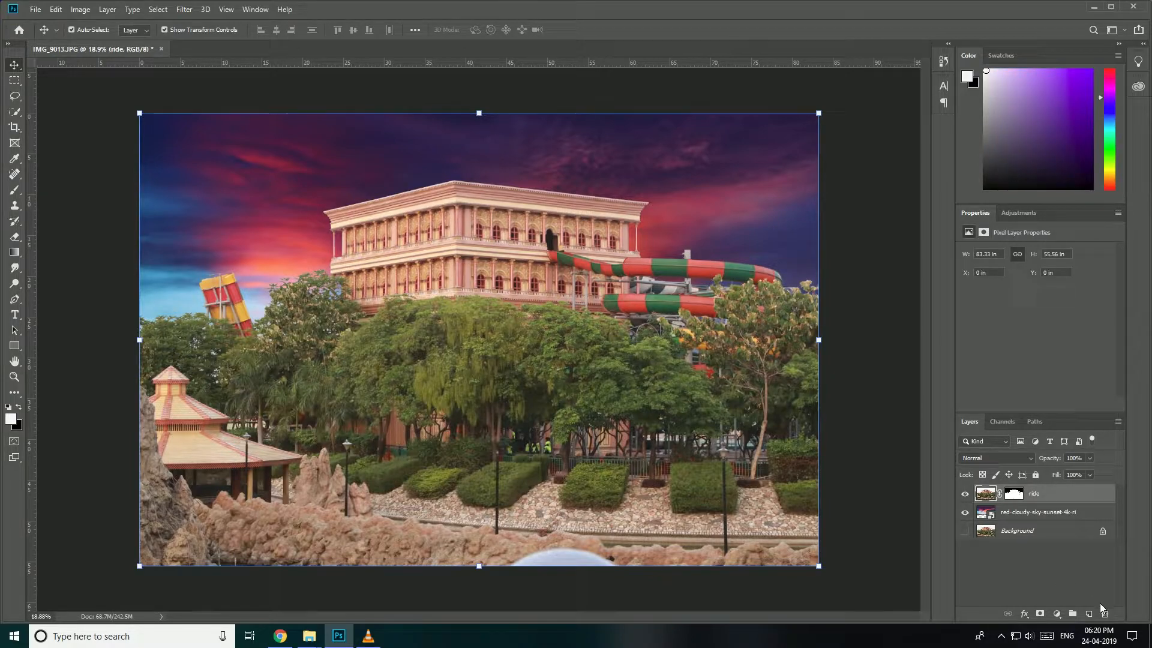
pyautogui.click(1089, 614)
pyautogui.press('Delete')
pyautogui.moveTo(1059, 495); pyautogui.dragTo(1088, 614)
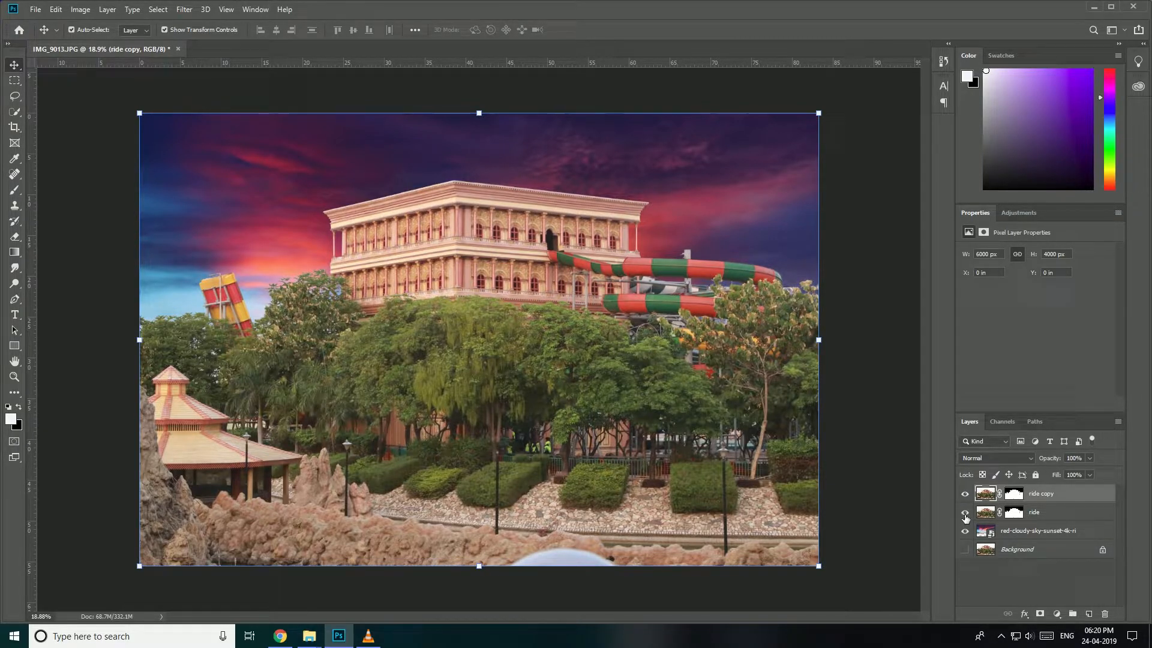
pyautogui.click(964, 513)
# - In Camera Raw, set the ride copy's Tint +4, Exposure -0.15, Contrast +11, Highlights -14, Shadows +8, Whites +5, Blacks -18, Clarity +10 and Dehaze +23
pyautogui.click(184, 9)
pyautogui.click(205, 84)
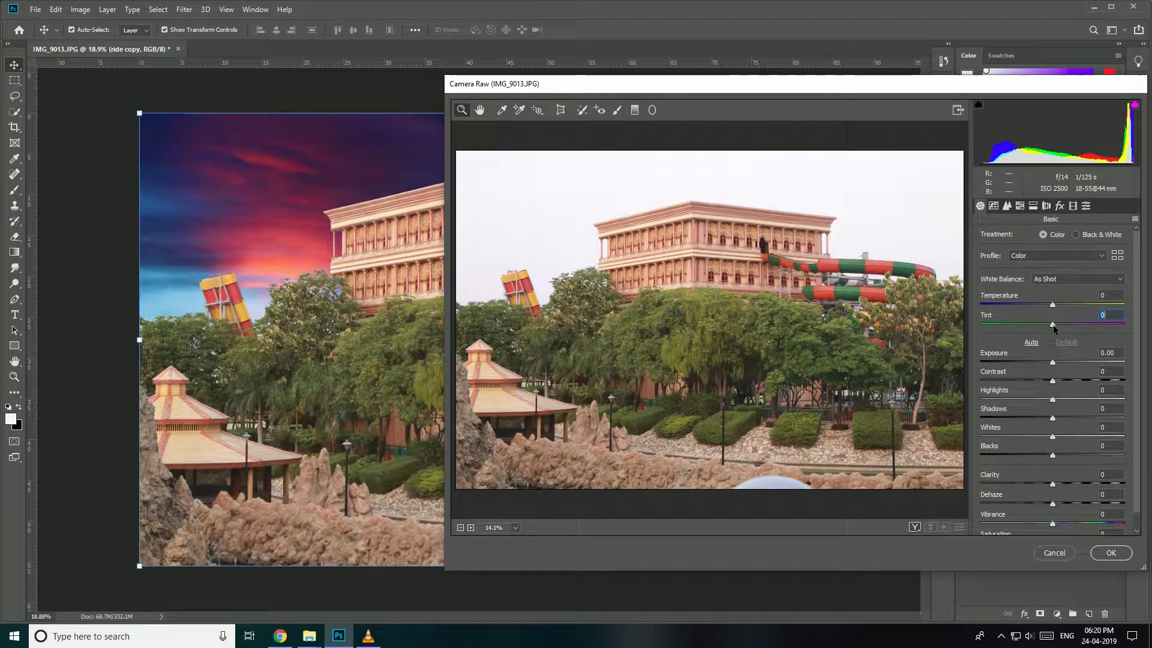
pyautogui.moveTo(1053, 326); pyautogui.dragTo(1055, 325)
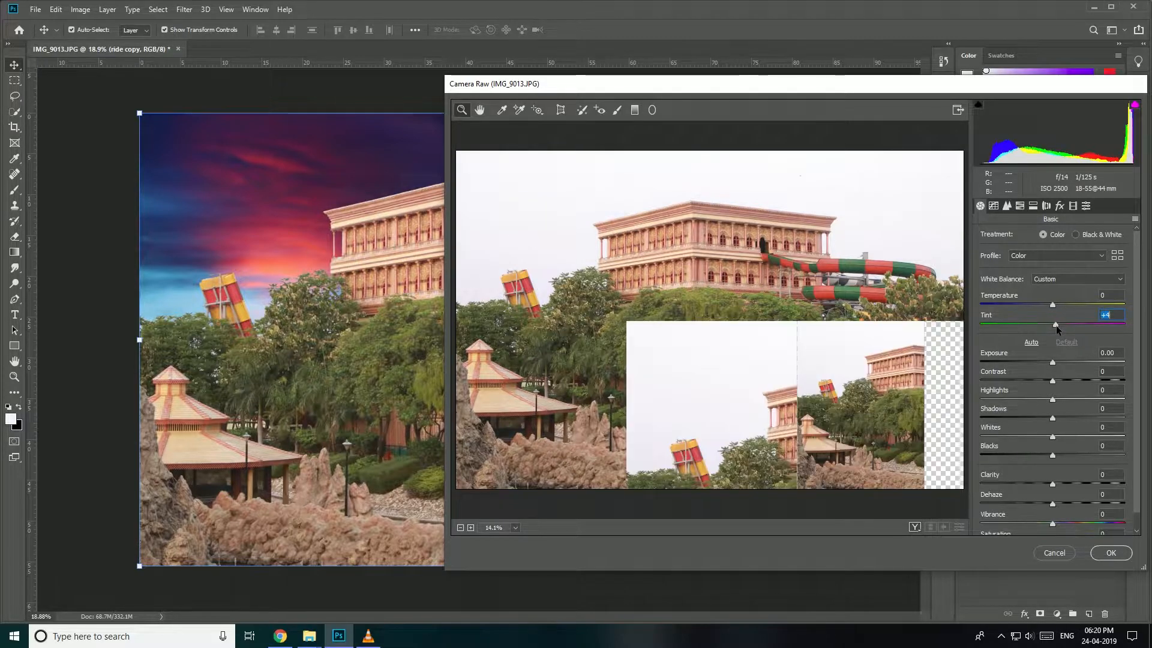
pyautogui.click(1052, 363)
pyautogui.moveTo(1052, 363); pyautogui.dragTo(1070, 504)
# - Set the ride copy's Vibrance to +19 and Saturation to +17, and raise the Tint to +17
pyautogui.scroll(-1, 1091, 502)
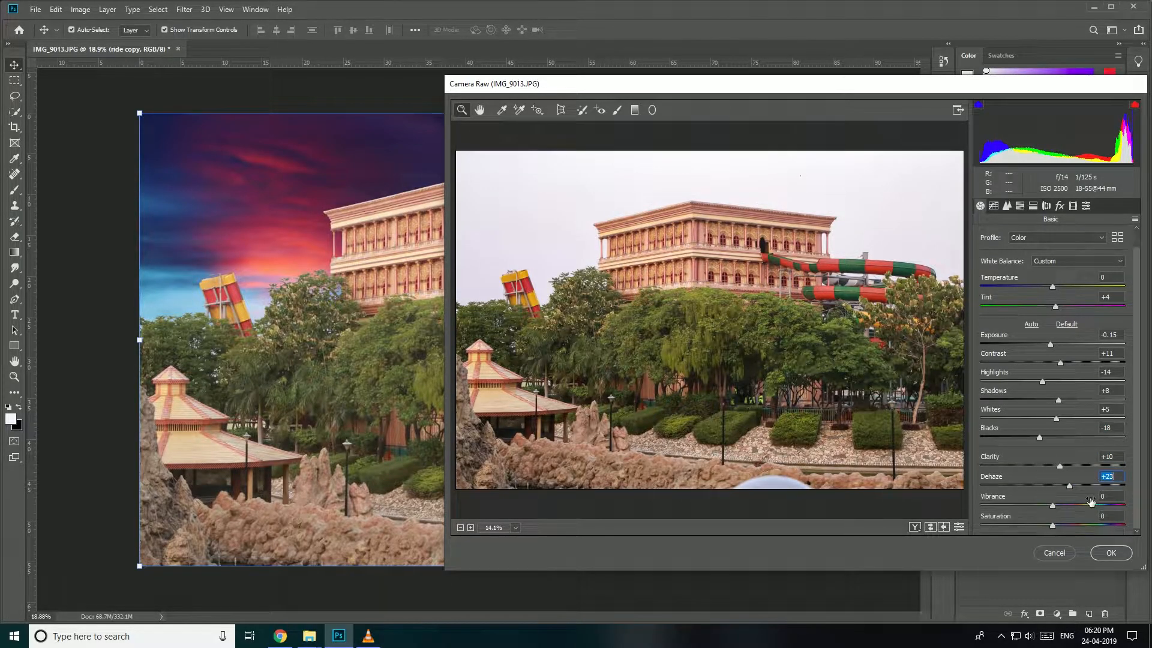
pyautogui.moveTo(1052, 506); pyautogui.dragTo(1065, 529)
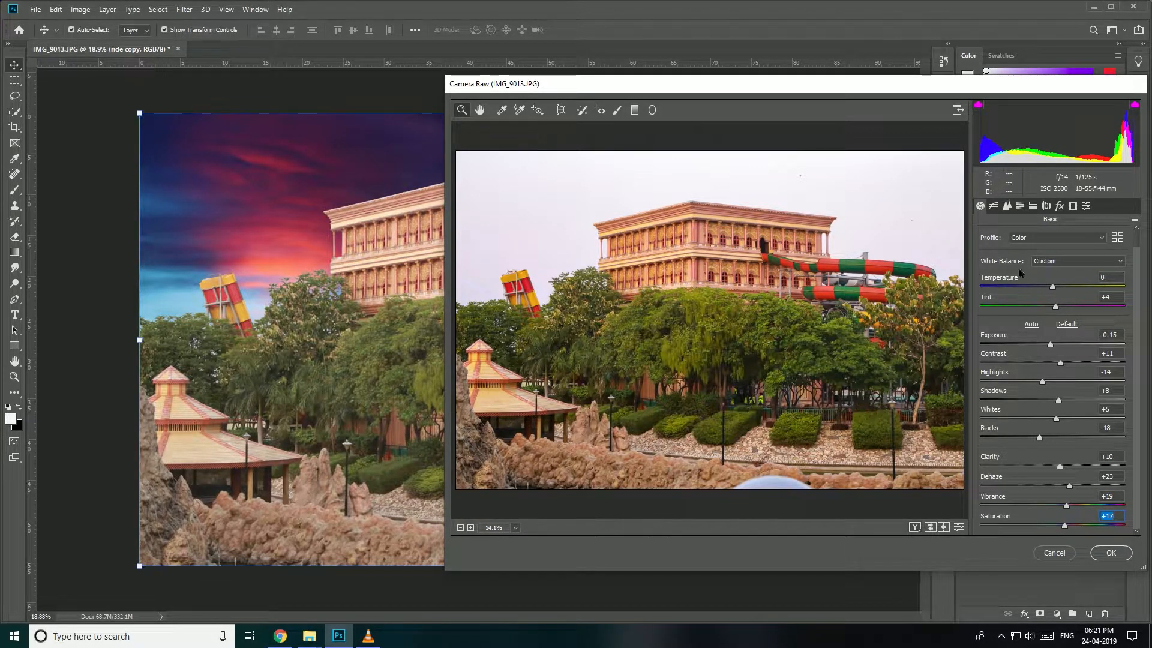
pyautogui.click(1052, 287)
pyautogui.moveTo(1055, 306); pyautogui.dragTo(1064, 308)
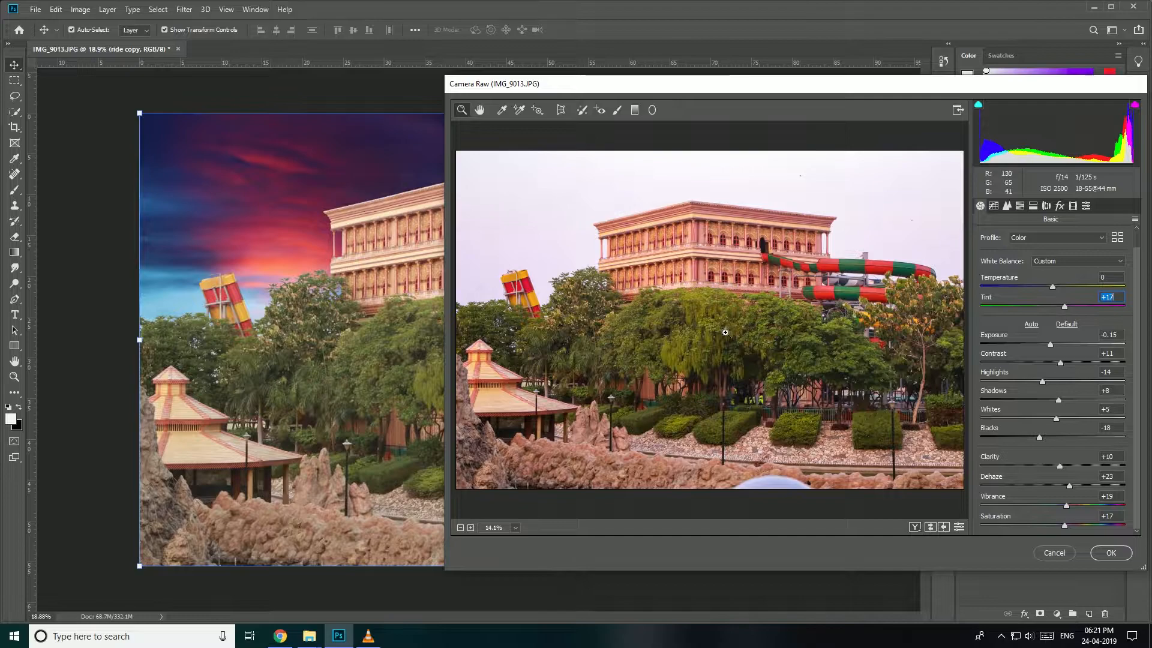
# - In the HSL hue adjustments, set Reds to -13 and Oranges to +15, and shift the Yellows, Greens, Aquas and Magentas
pyautogui.click(1007, 205)
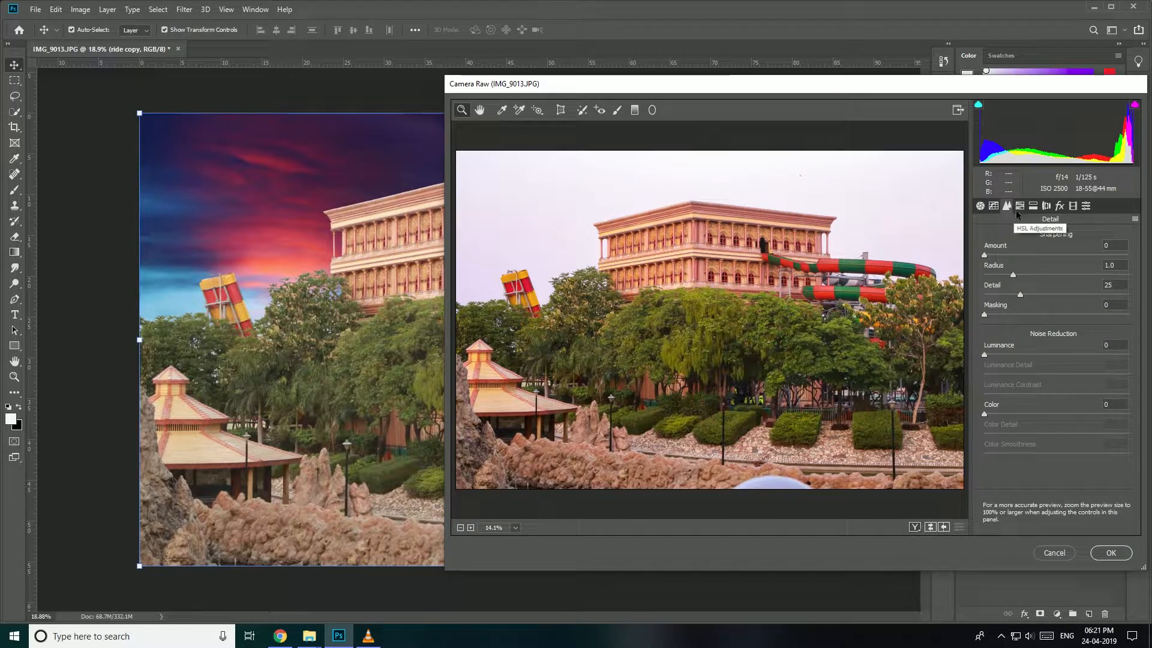
pyautogui.click(1019, 206)
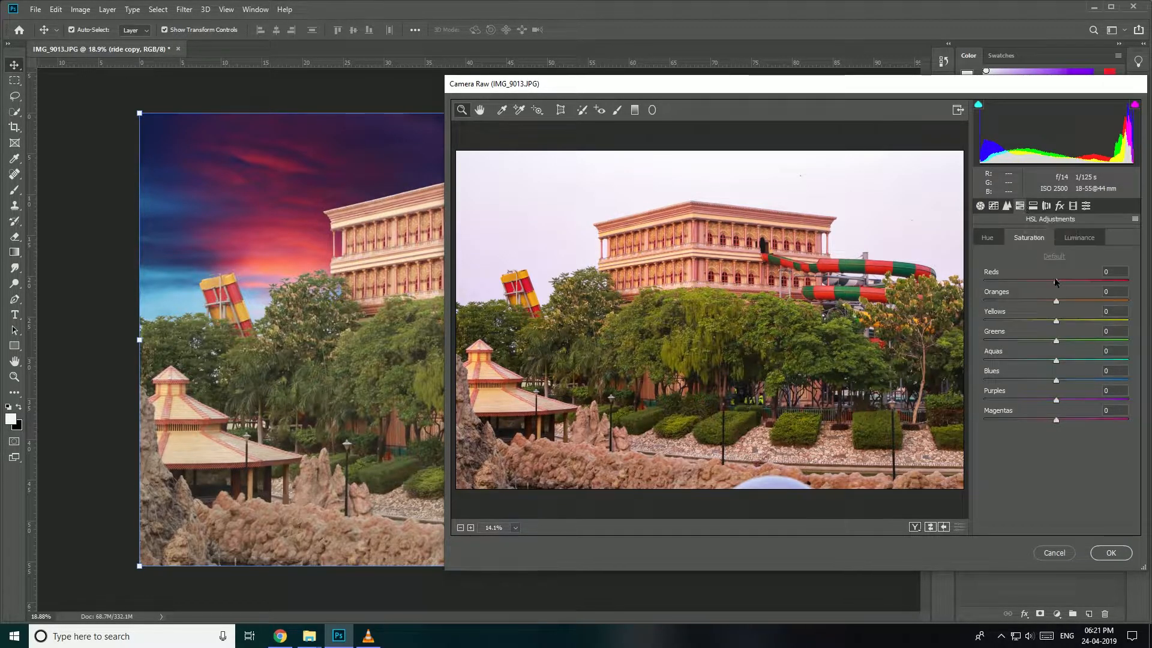
pyautogui.click(995, 240)
pyautogui.moveTo(1055, 284)
pyautogui.mouseDown()
pyautogui.moveTo(1024, 276)
pyautogui.moveTo(1057, 281)
pyautogui.moveTo(1046, 281)
pyautogui.moveTo(1064, 301)
pyautogui.mouseUp()
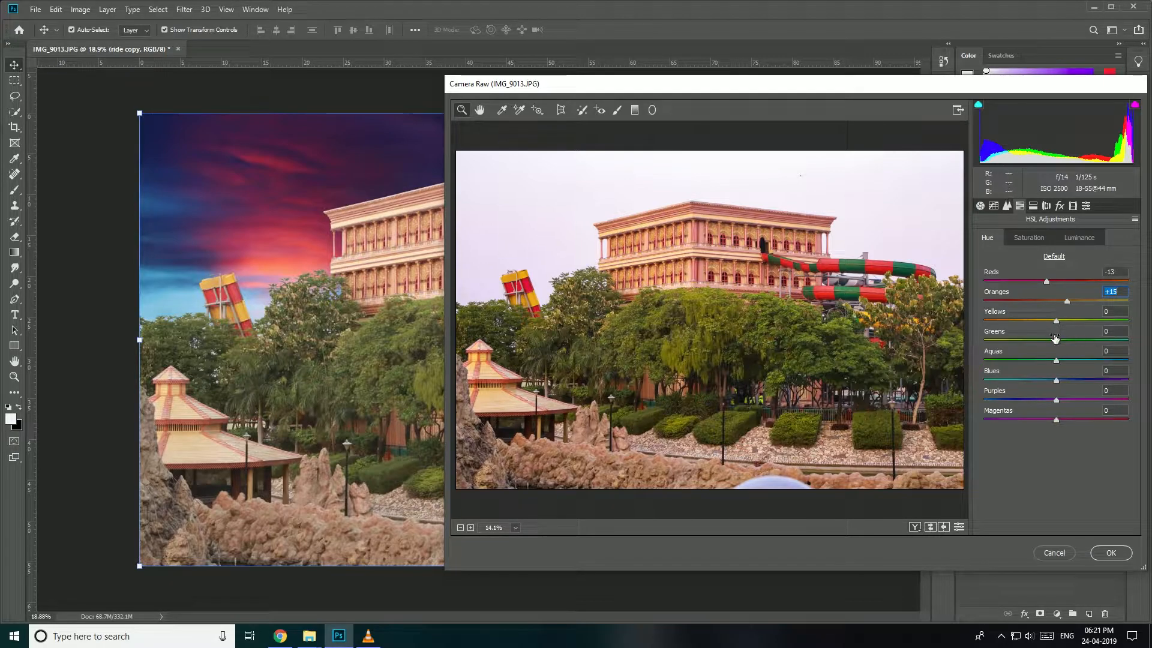
pyautogui.moveTo(1055, 342); pyautogui.dragTo(1091, 343)
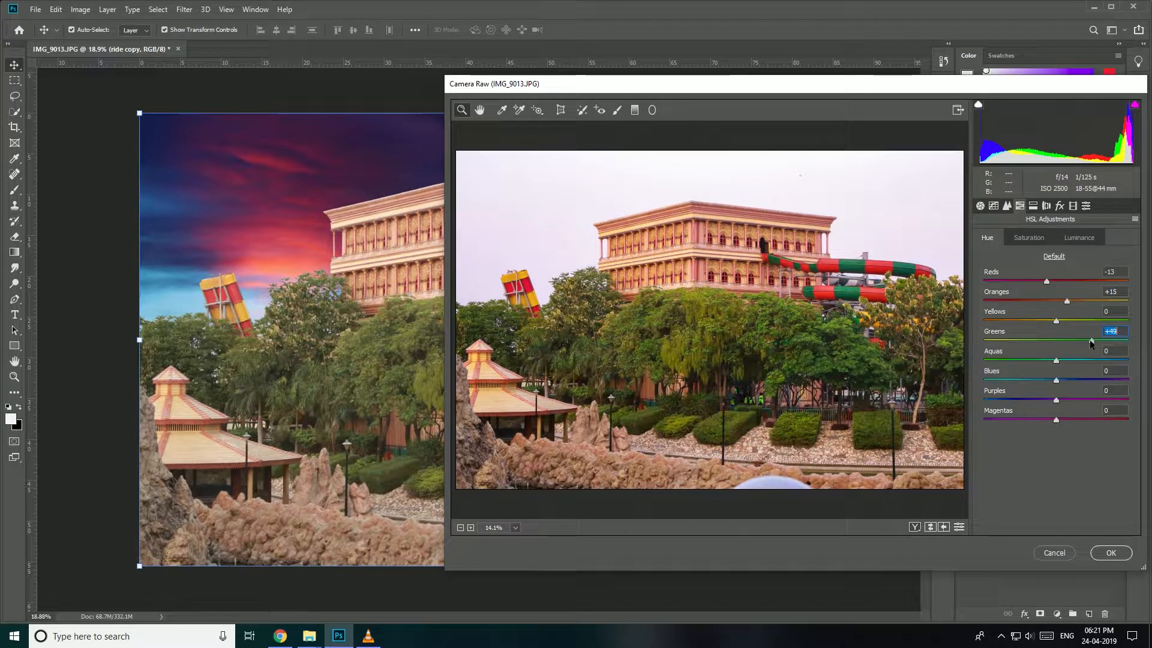
pyautogui.moveTo(1084, 339)
pyautogui.mouseDown()
pyautogui.moveTo(1011, 344)
pyautogui.moveTo(1084, 340)
pyautogui.moveTo(1057, 320)
pyautogui.moveTo(1097, 323)
pyautogui.mouseUp()
pyautogui.moveTo(1055, 360); pyautogui.dragTo(1013, 360)
pyautogui.moveTo(1057, 419); pyautogui.dragTo(1081, 422)
# - In the HSL saturation adjustments, set Reds to +28 and Greens to +53
pyautogui.click(1029, 238)
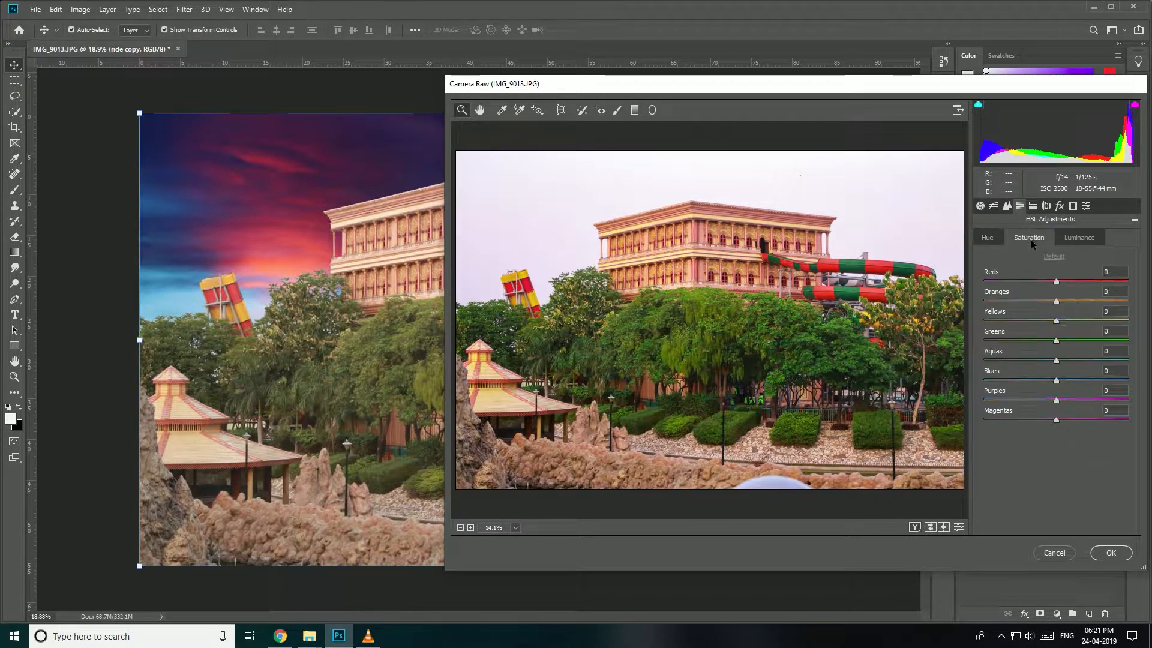
pyautogui.moveTo(1056, 281); pyautogui.dragTo(1077, 282)
pyautogui.moveTo(1055, 340); pyautogui.dragTo(1093, 341)
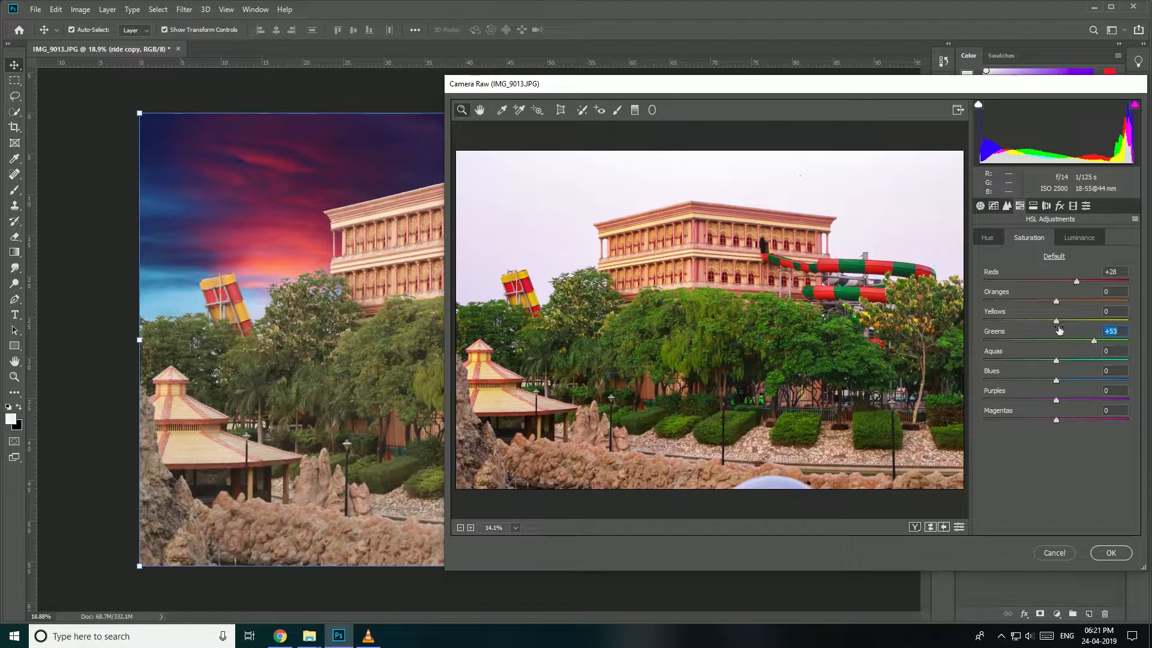
# - Set the HSL luminance of Greens to -33 and Reds to about +32, and apply the Camera Raw filter
pyautogui.click(1071, 237)
pyautogui.moveTo(1056, 340); pyautogui.dragTo(1043, 339)
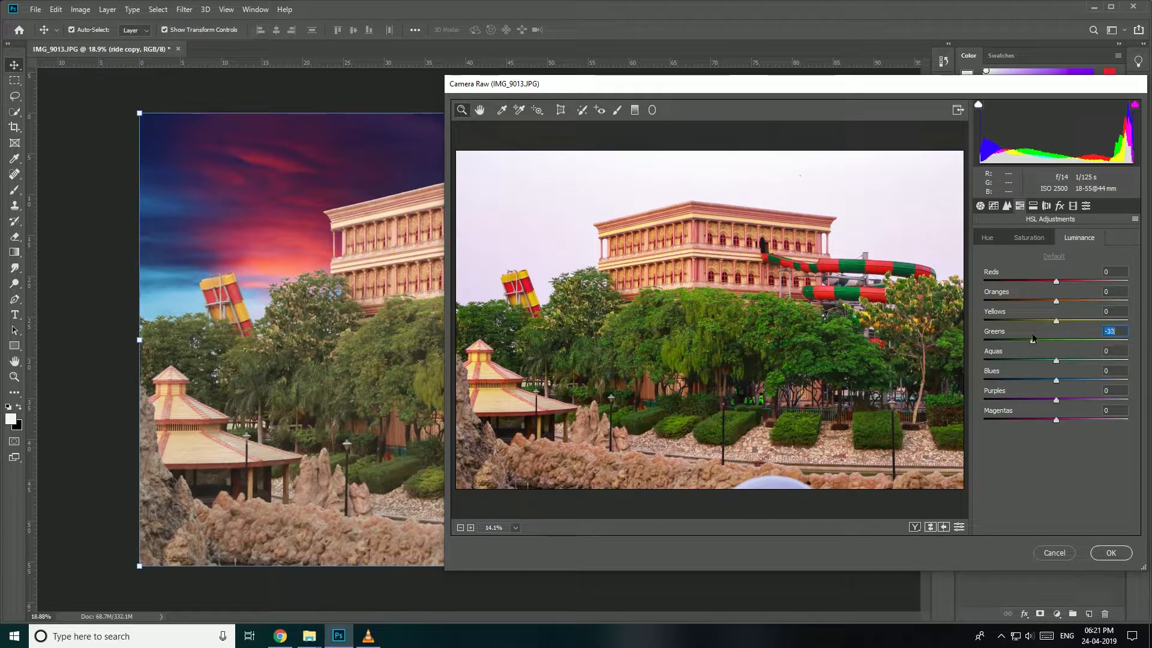
pyautogui.moveTo(1056, 281); pyautogui.dragTo(1078, 281)
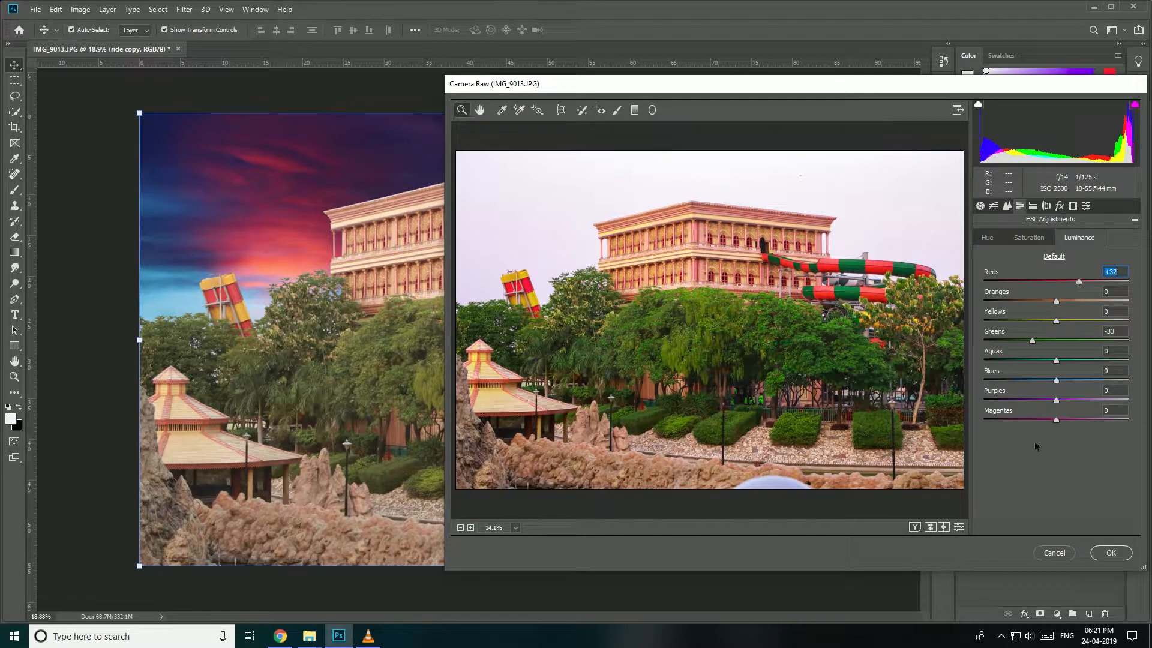
pyautogui.click(1106, 553)
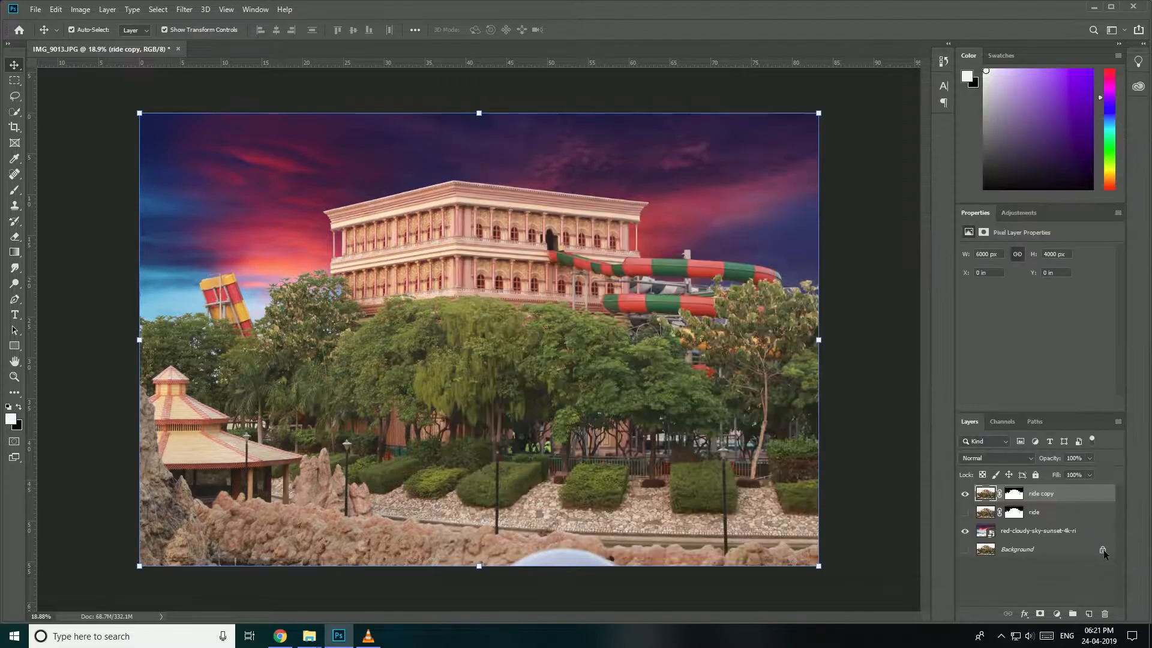
# - Move the sunset sky layer above the hidden ride layer, directly beneath the ride copy layer
pyautogui.scroll(-2, 614, 337)
pyautogui.scroll(1, 602, 329)
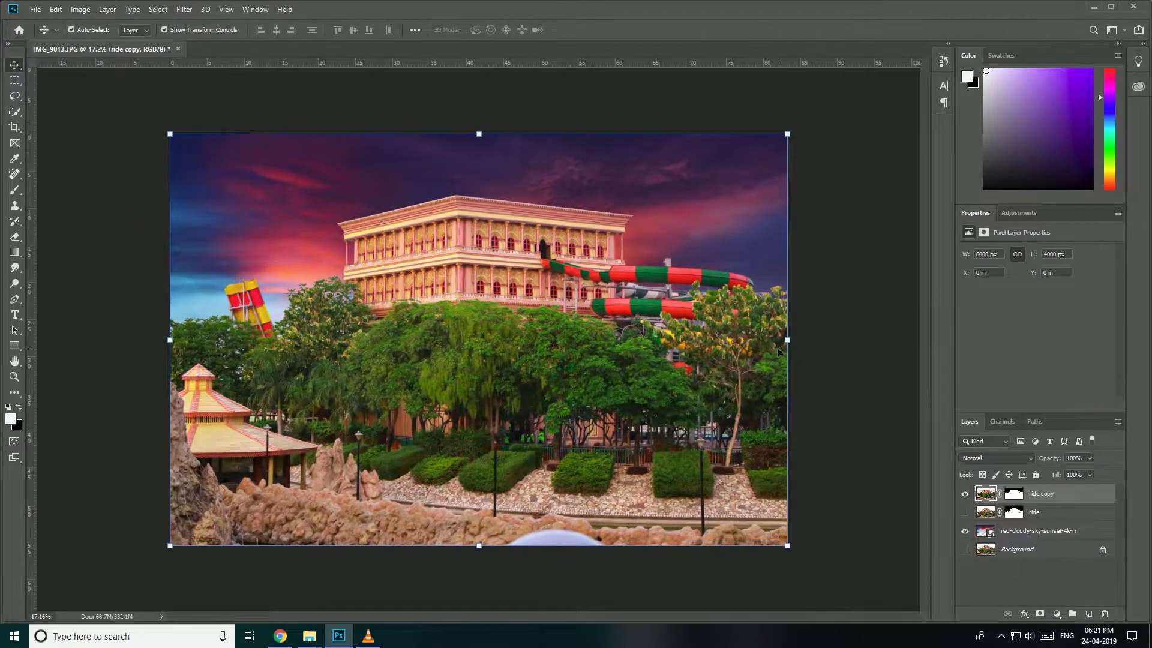
pyautogui.click(850, 328)
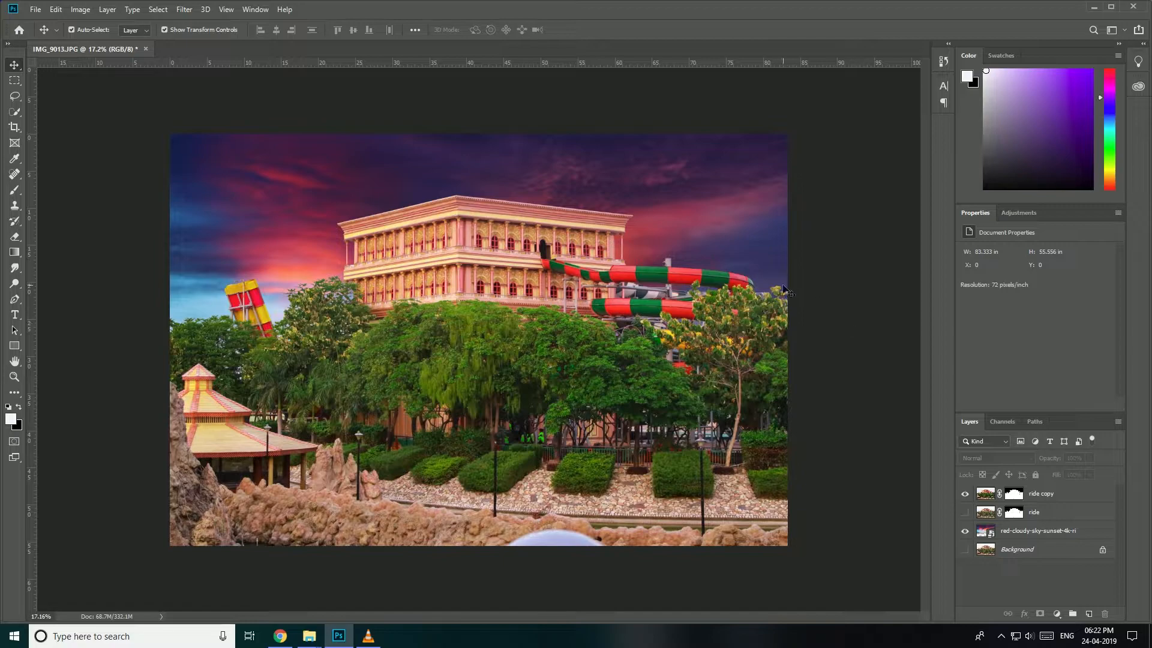
pyautogui.click(1060, 495)
pyautogui.moveTo(1061, 531); pyautogui.dragTo(1087, 508)
pyautogui.click(1076, 497)
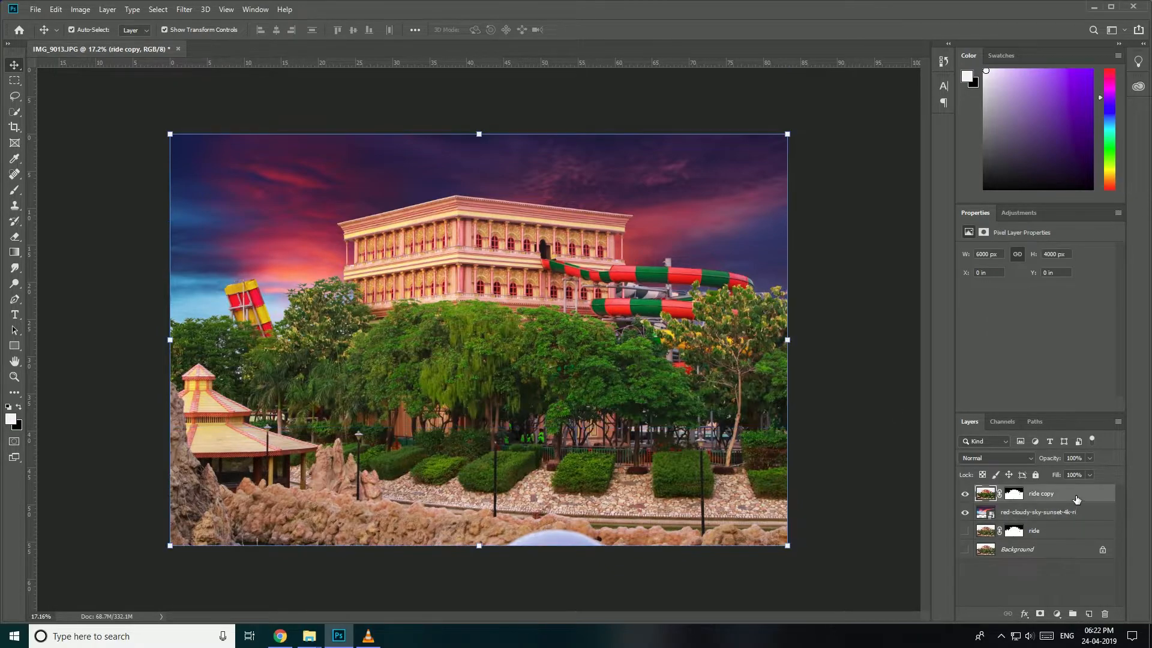
# - Merge the ride copy layer and the sunset sky layer into one layer
pyautogui.rightClick(1075, 493)
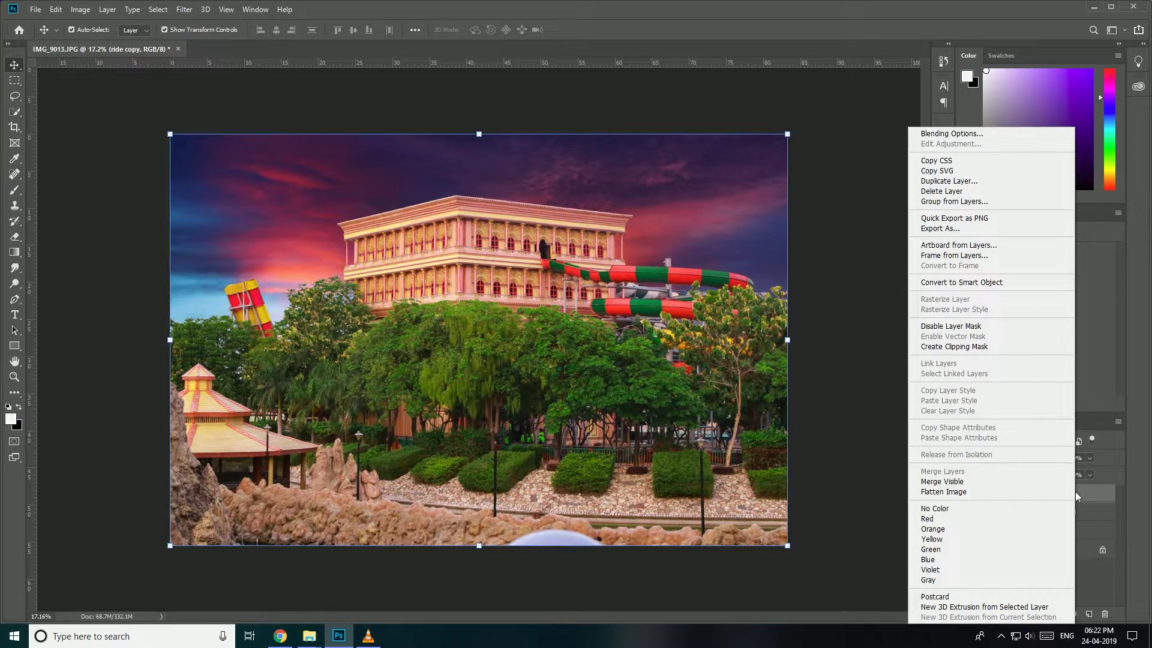
pyautogui.click(1090, 515)
pyautogui.keyDown('shift'); pyautogui.click(1087, 514); pyautogui.keyUp('shift')
pyautogui.rightClick(1083, 503)
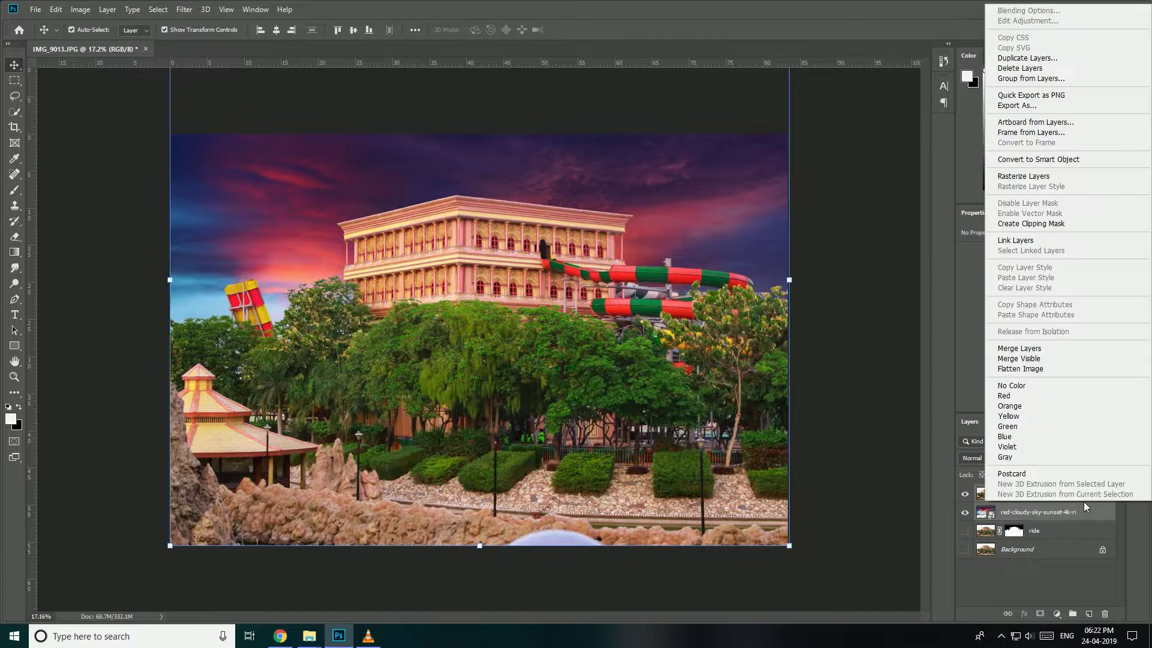
pyautogui.click(1004, 348)
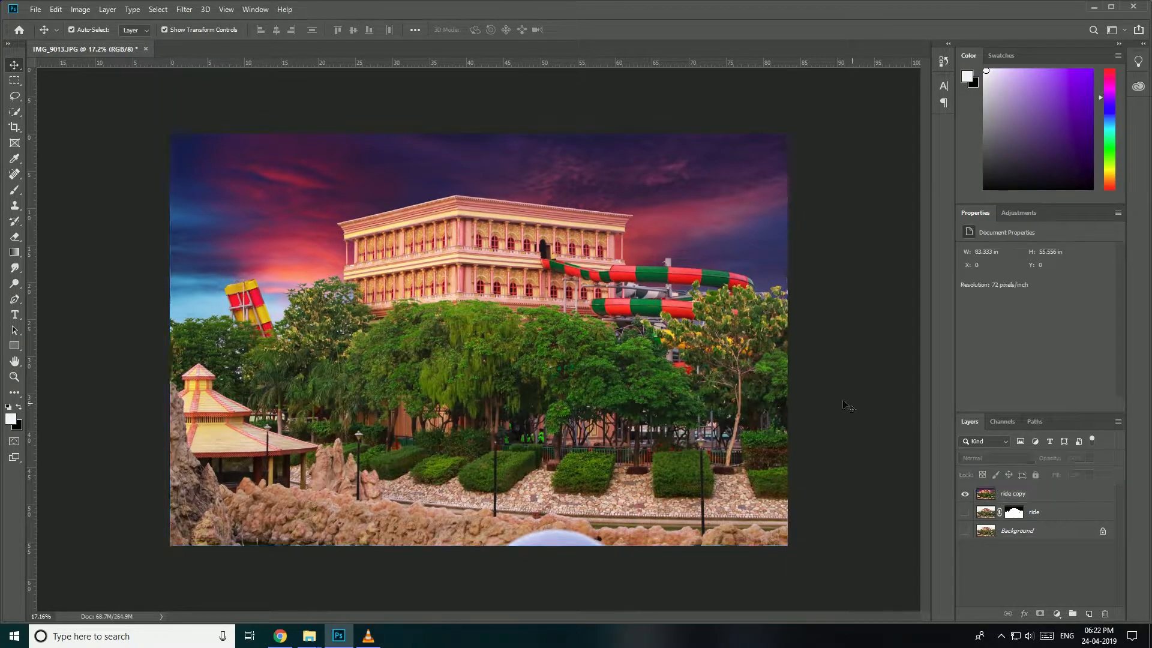
# - Show the Background layer and toggle the merged layer's visibility to compare the edit with the original photo
pyautogui.scroll(-1, 774, 373)
pyautogui.click(965, 495)
pyautogui.click(965, 494)
pyautogui.click(965, 495)
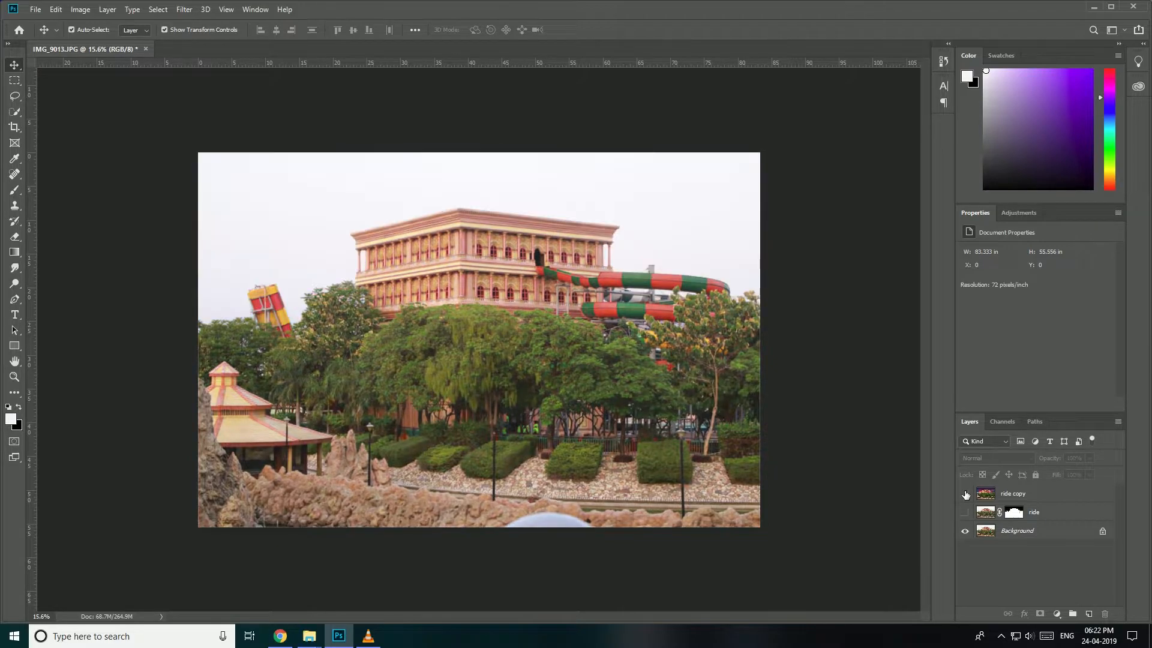
pyautogui.click(966, 494)
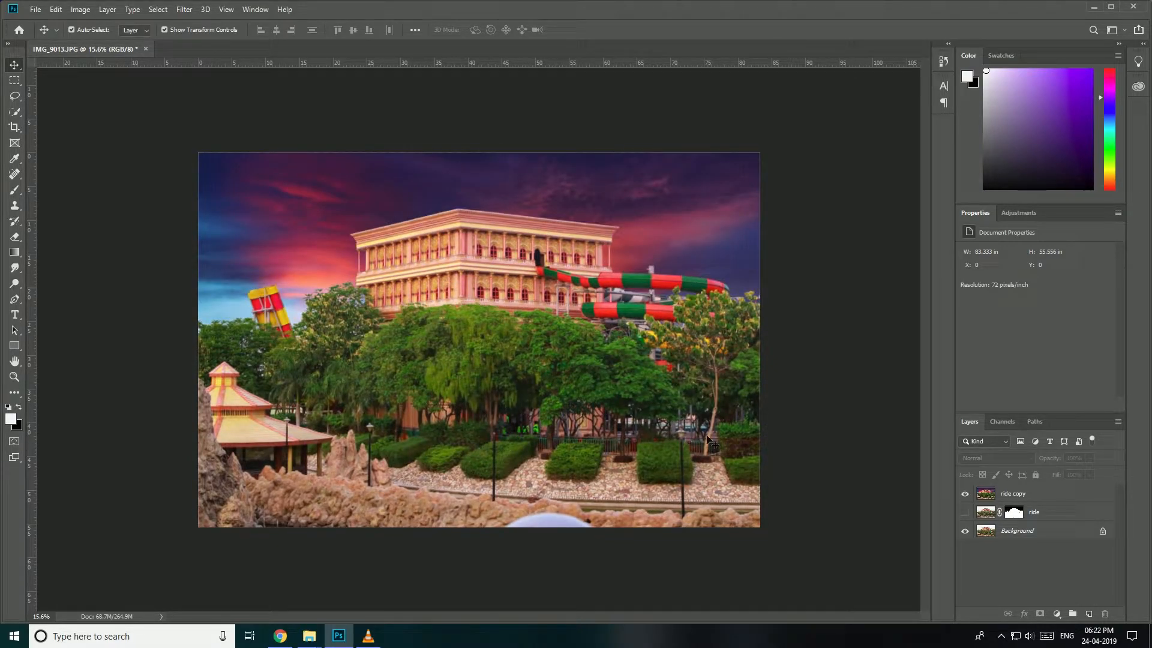
# - In Camera Raw, set the merged layer's Temperature -9, Contrast +17, Highlights -8, Shadows +4, Blacks -15, Clarity +5, Dehaze +8, Vibrance +4 and Saturation +3
pyautogui.scroll(1, 769, 427)
pyautogui.click(1077, 497)
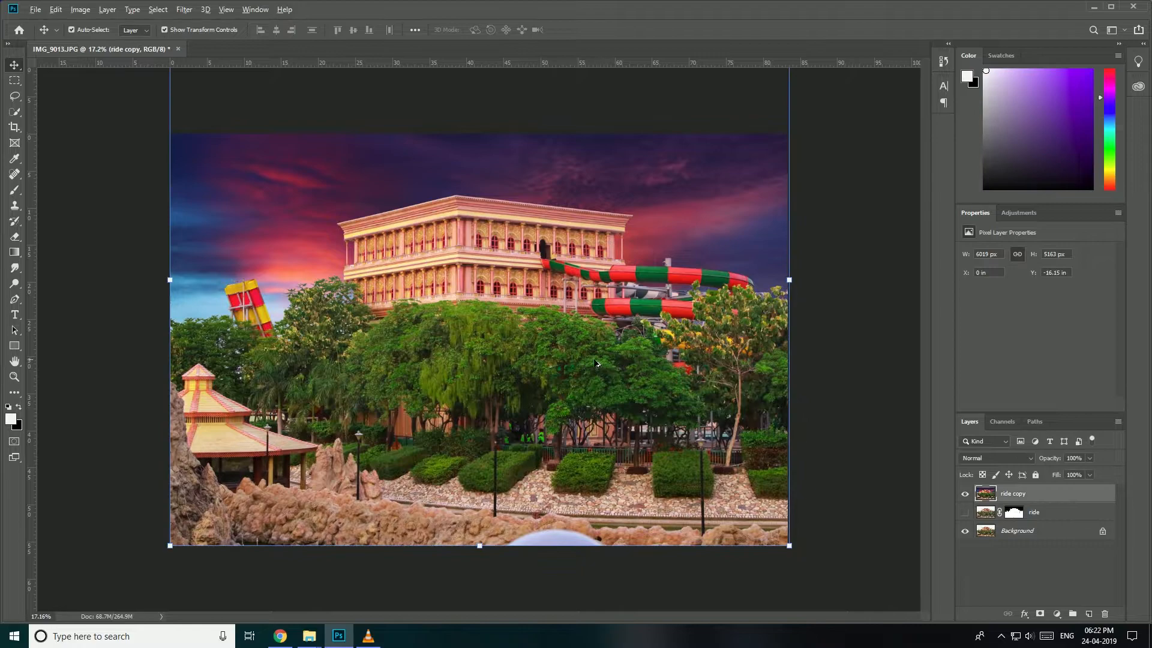
pyautogui.scroll(-1, 575, 359)
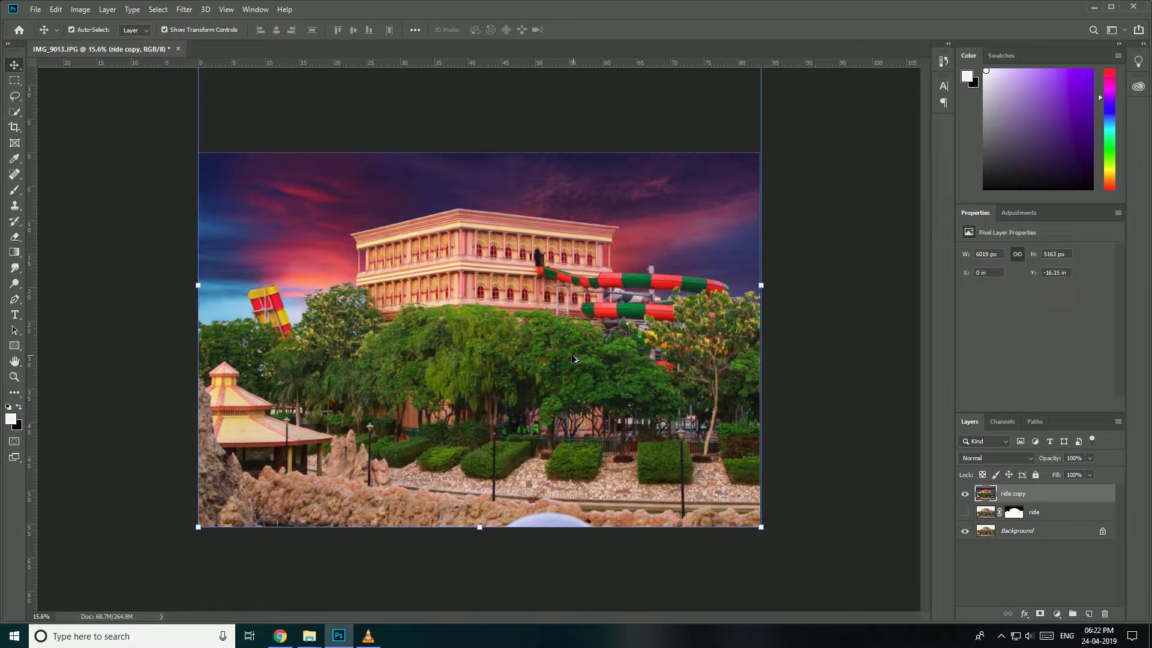
pyautogui.click(184, 9)
pyautogui.click(192, 80)
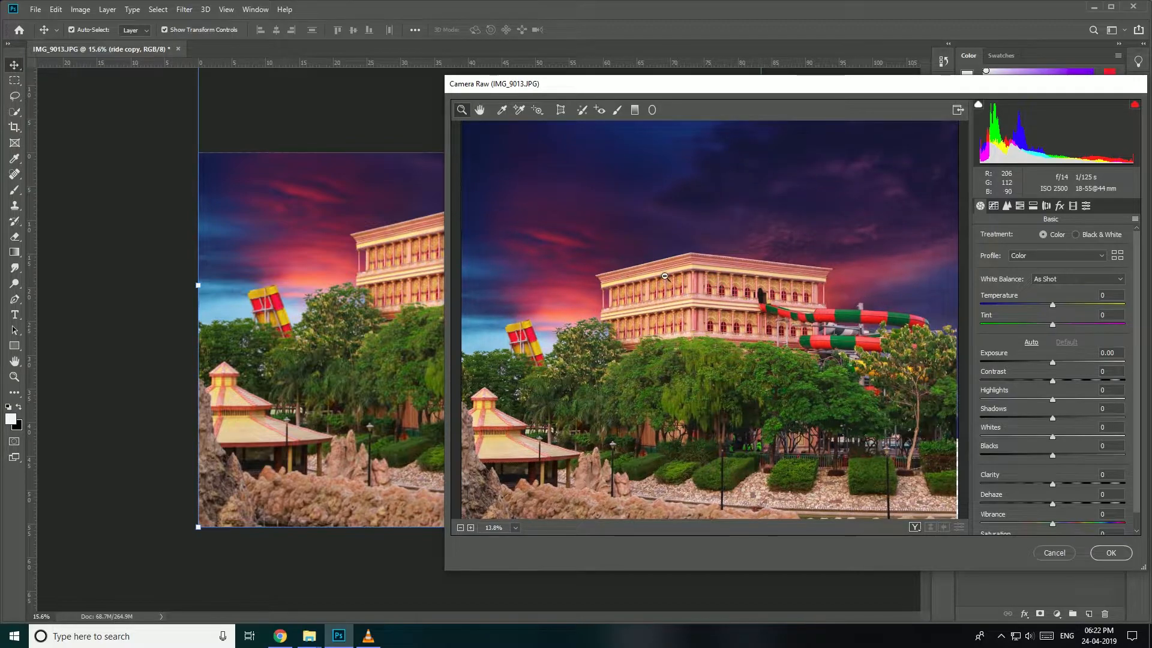
pyautogui.keyDown('alt'); pyautogui.click(660, 276); pyautogui.keyUp('alt')
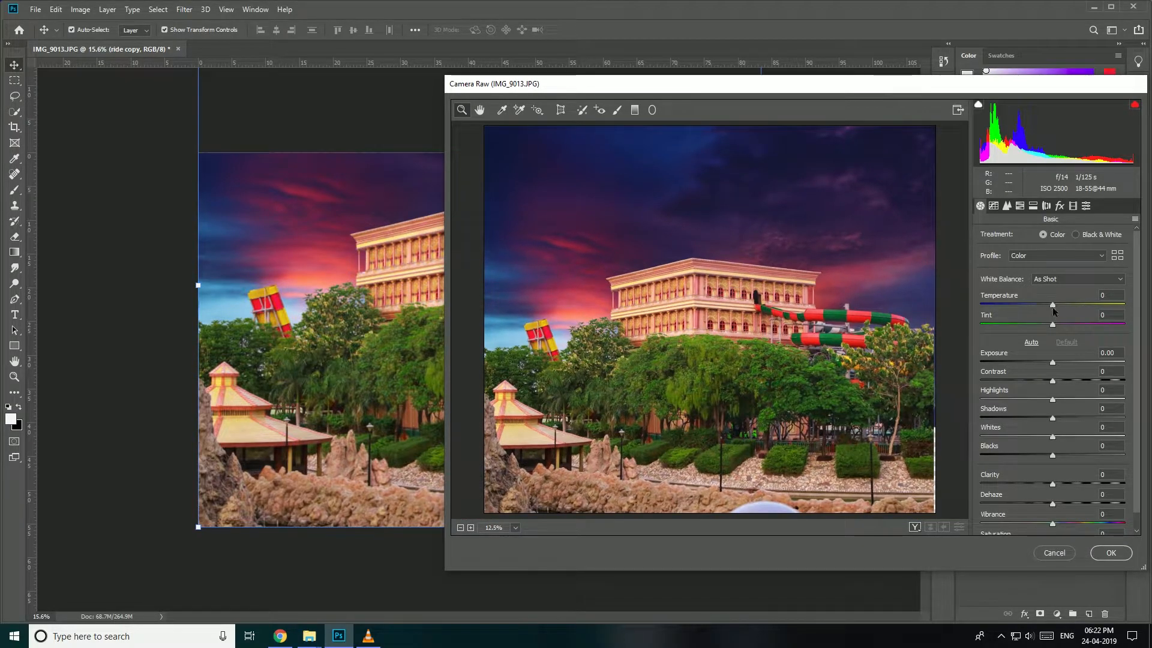
pyautogui.moveTo(1054, 307); pyautogui.dragTo(1046, 306)
pyautogui.click(1053, 362)
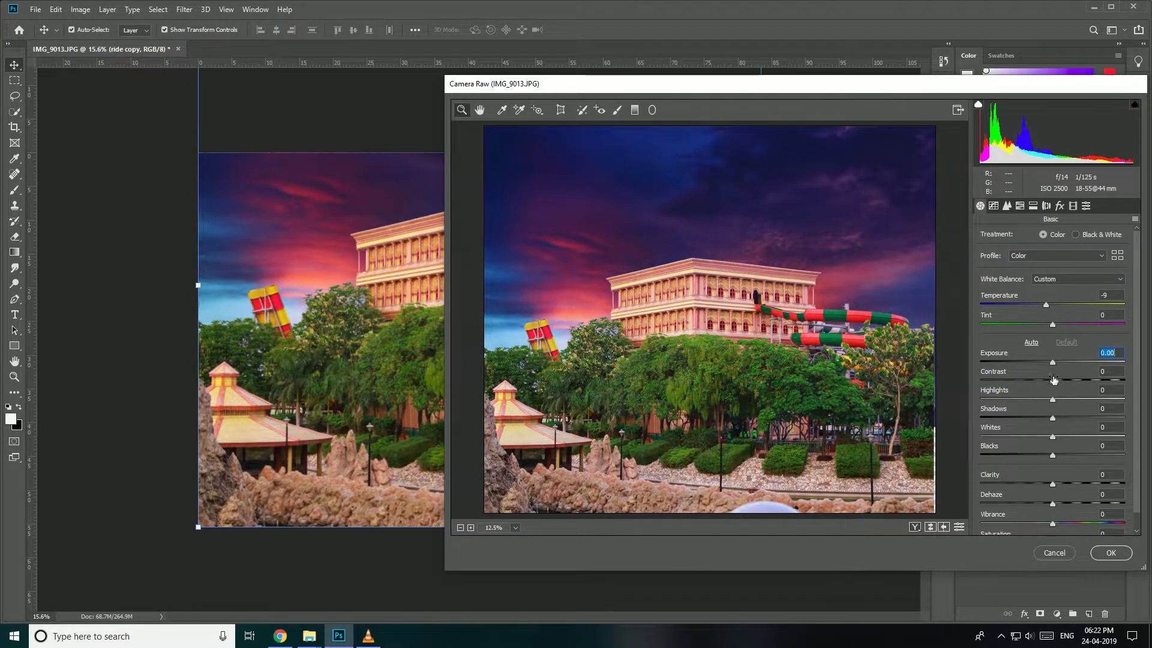
pyautogui.moveTo(1054, 384); pyautogui.dragTo(1055, 424)
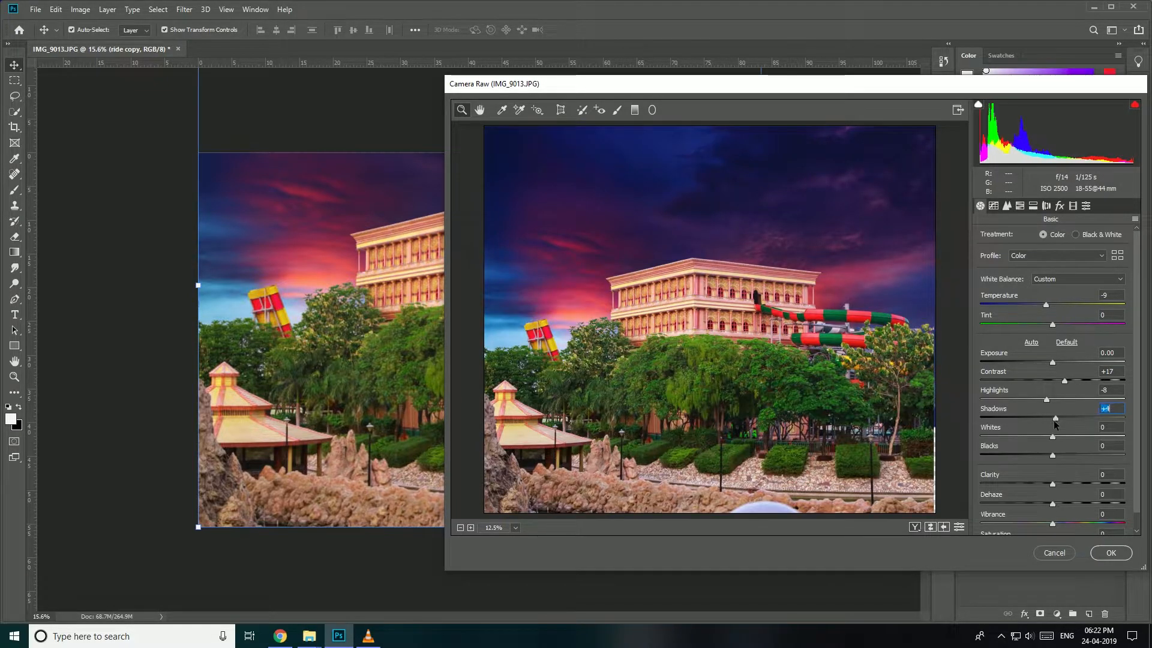
pyautogui.moveTo(1052, 456); pyautogui.dragTo(1054, 531)
pyautogui.scroll(-1, 1053, 499)
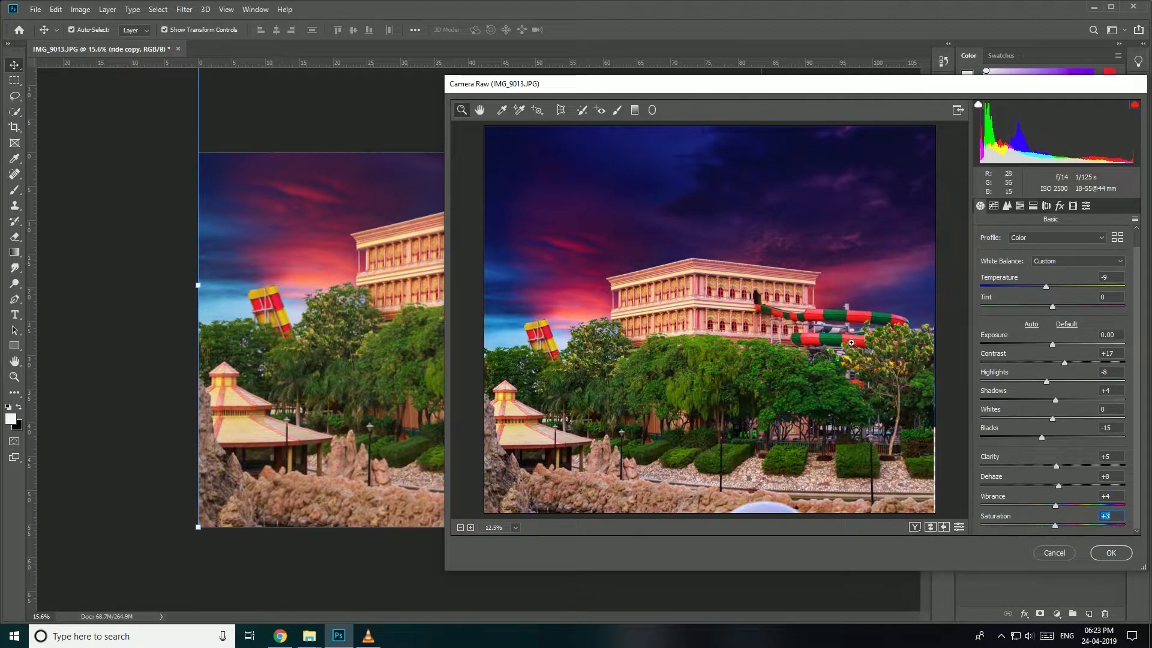
# - Set the luminance noise reduction to 46 in the Camera Raw detail settings, judging it on the enlarged trees and building
pyautogui.click(1020, 206)
pyautogui.click(1007, 206)
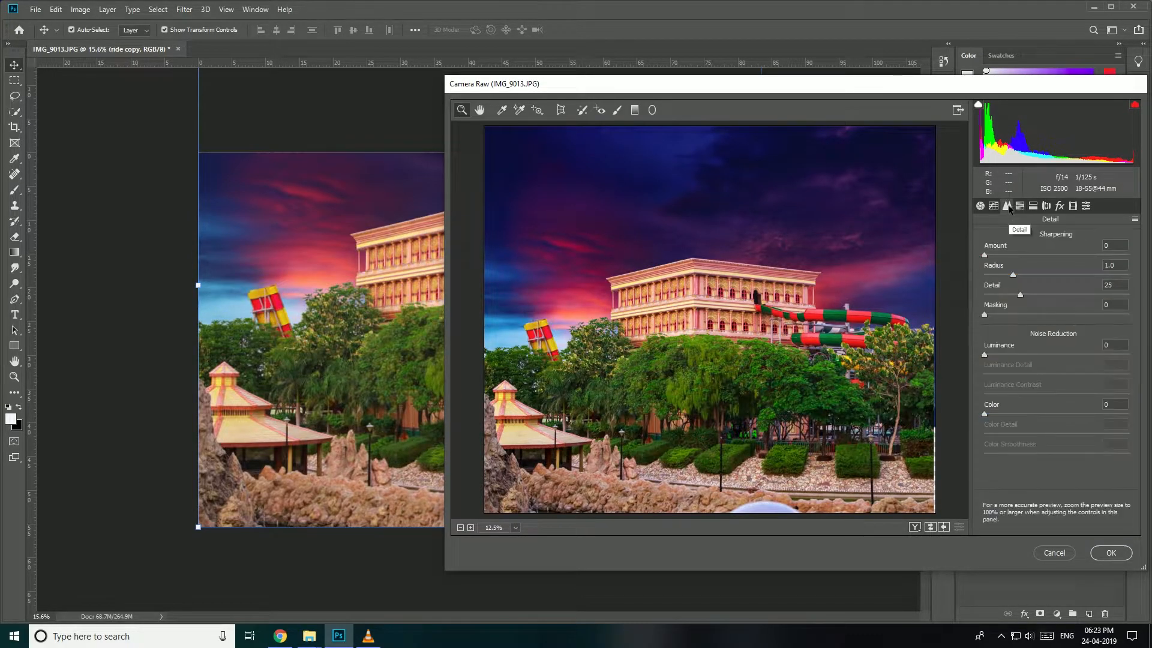
pyautogui.moveTo(985, 355); pyautogui.dragTo(1019, 354)
pyautogui.moveTo(758, 359); pyautogui.dragTo(801, 370)
pyautogui.moveTo(760, 322); pyautogui.dragTo(766, 323)
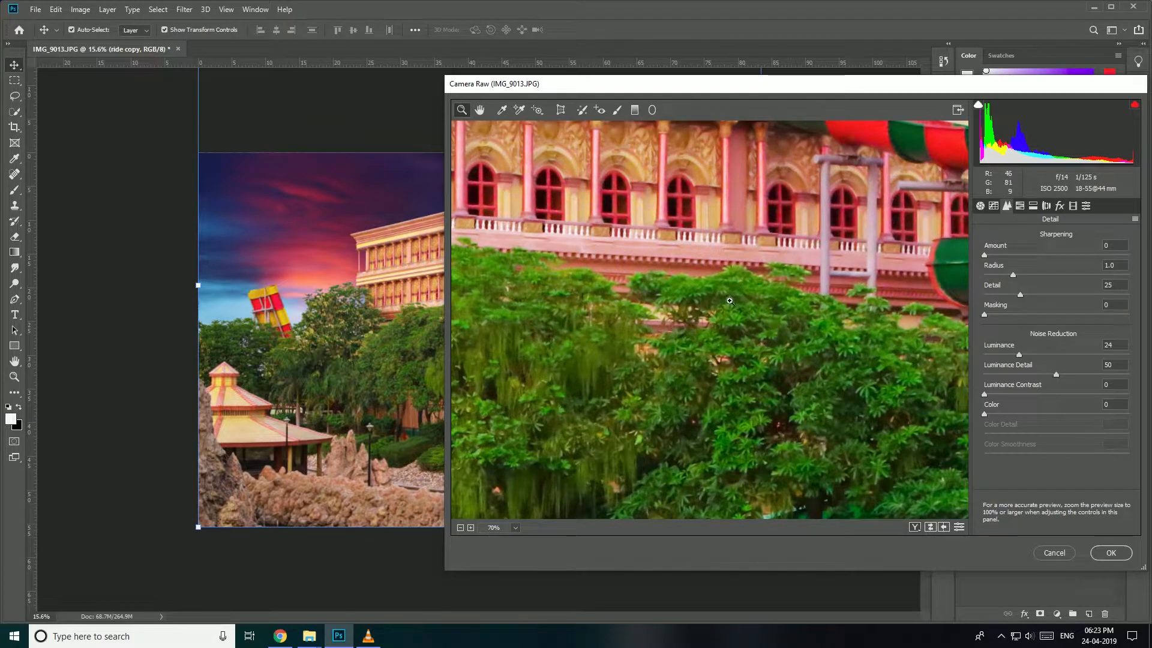
pyautogui.moveTo(1019, 355); pyautogui.dragTo(1067, 357)
pyautogui.moveTo(1068, 358); pyautogui.dragTo(1026, 355)
pyautogui.moveTo(1026, 355); pyautogui.dragTo(1050, 356)
# - Set the noise reduction's Luminance Detail to 43 and Luminance Contrast to 24, and check the slide and the whole building
pyautogui.scroll(-5, 754, 327)
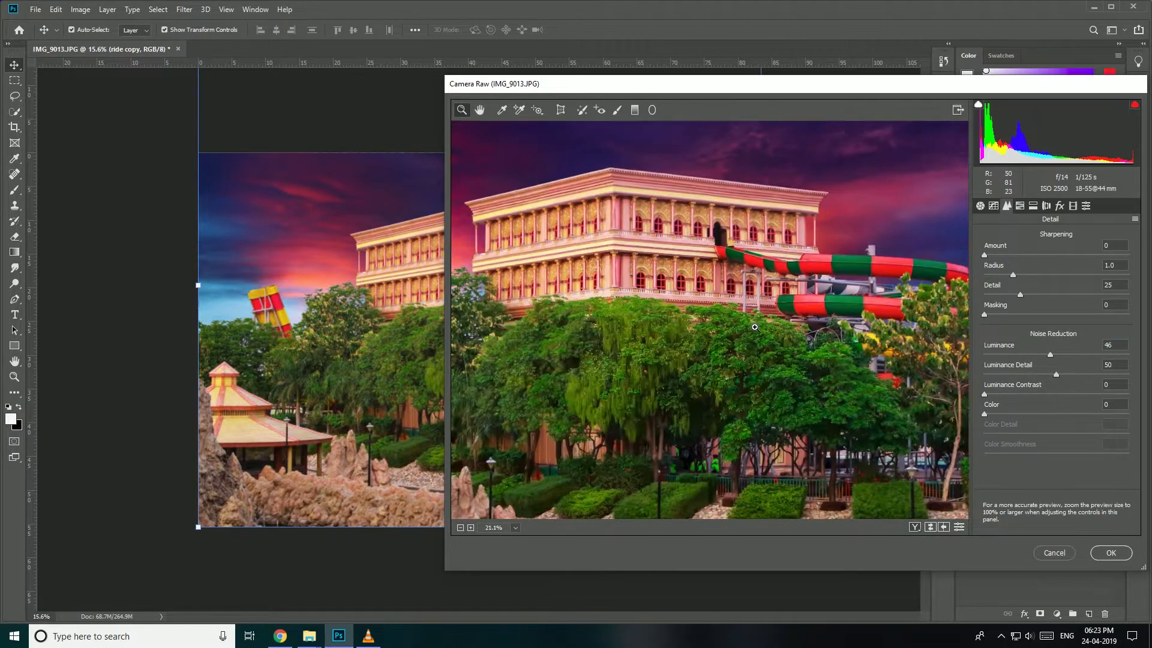
pyautogui.scroll(6, 782, 327)
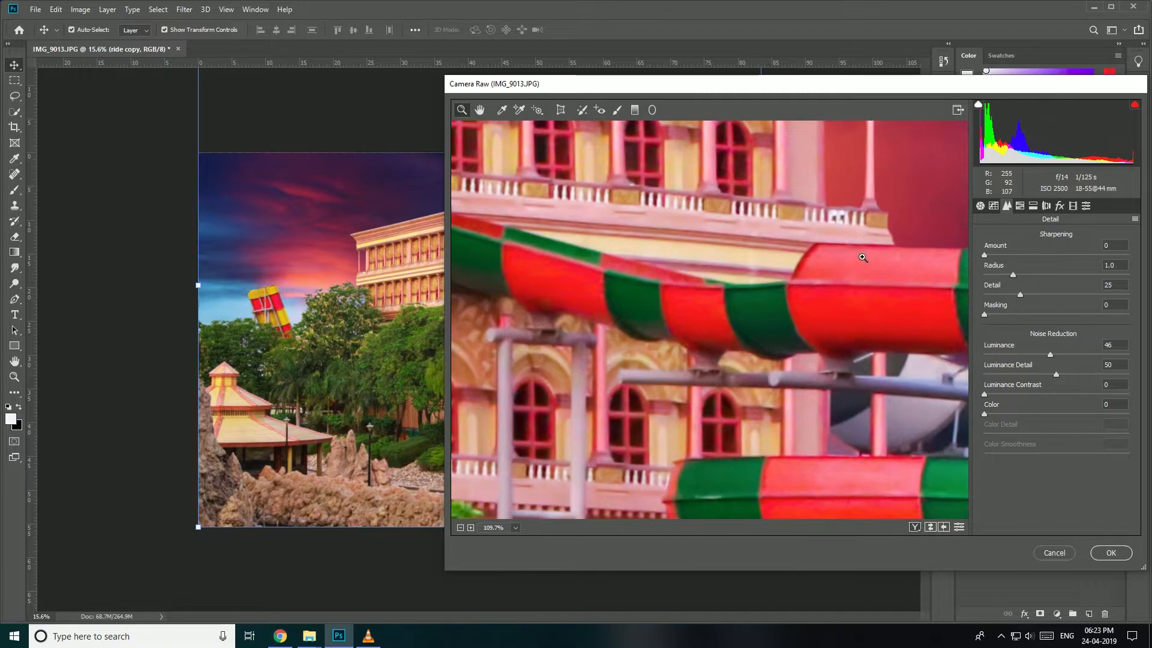
pyautogui.moveTo(1050, 375); pyautogui.dragTo(1062, 386)
pyautogui.scroll(-1, 740, 381)
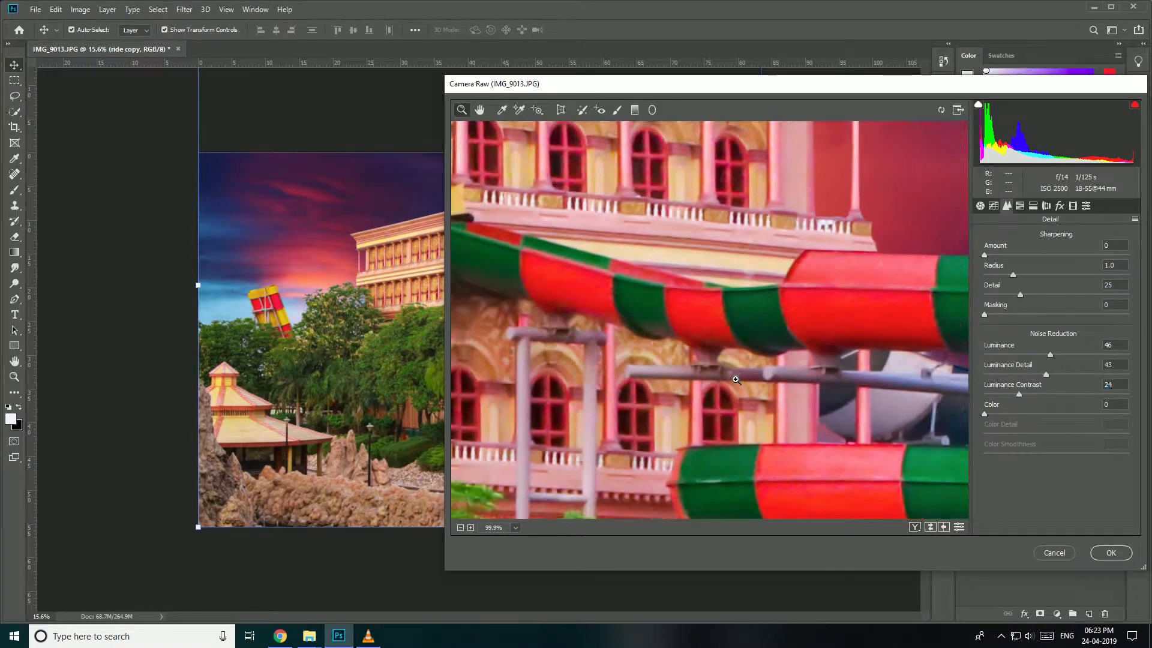
pyautogui.scroll(-10, 740, 380)
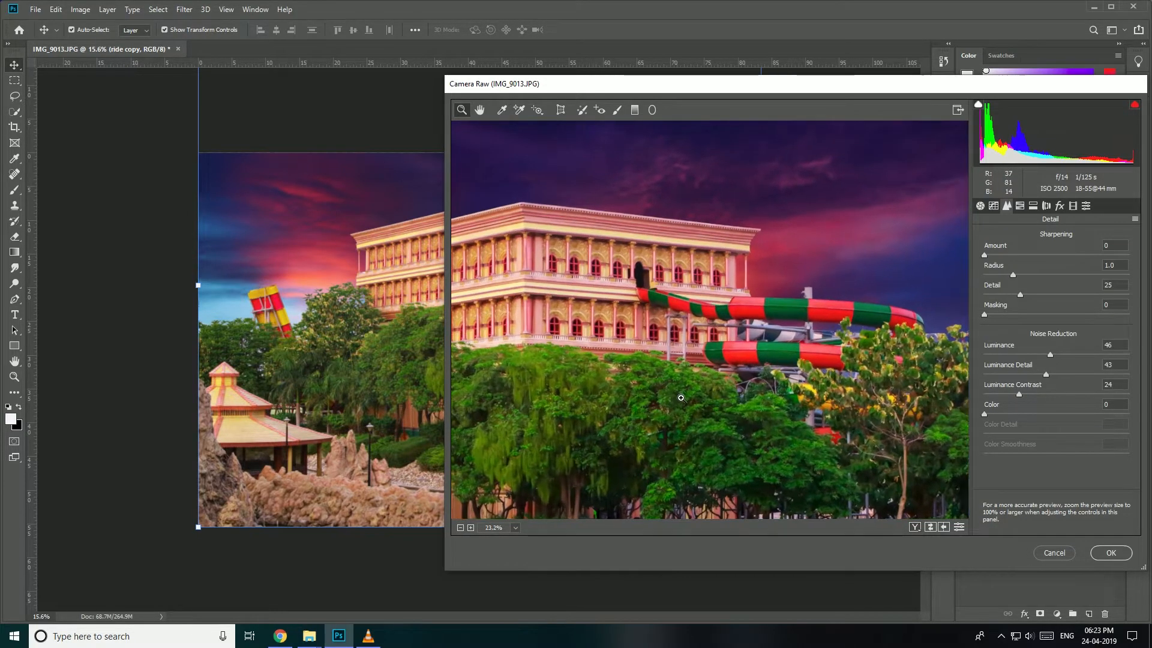
# - Set the Camera Raw sharpening Amount to 21, judging it on the building and trees
pyautogui.scroll(-1, 680, 398)
pyautogui.moveTo(985, 255); pyautogui.dragTo(1005, 257)
pyautogui.scroll(-1, 579, 368)
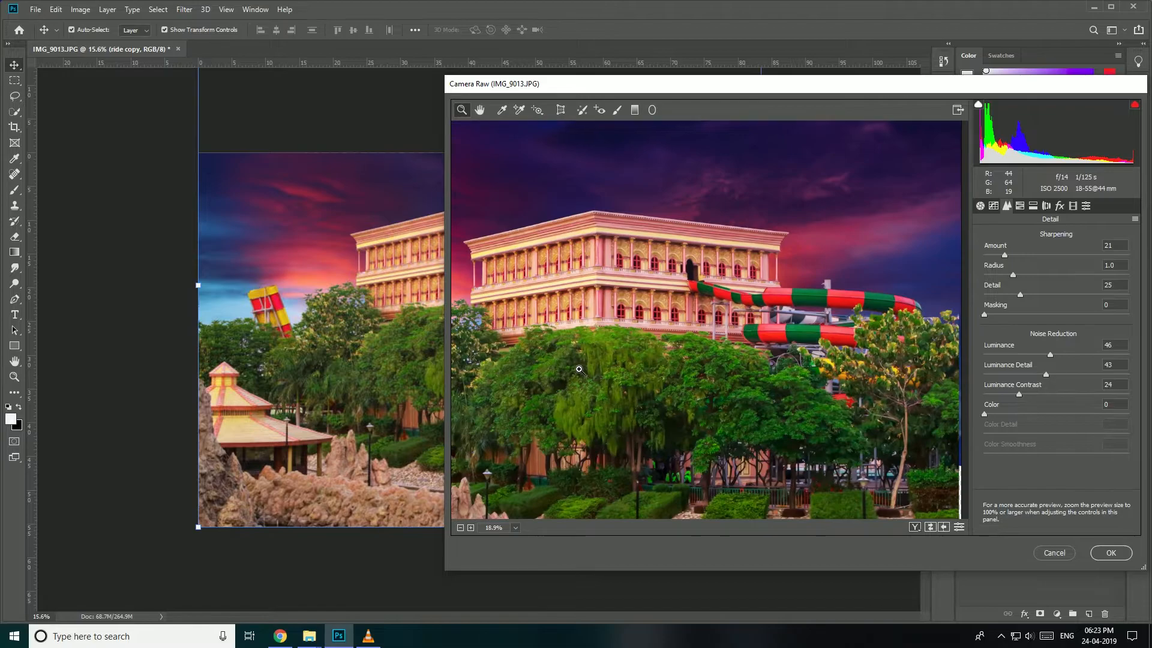
pyautogui.scroll(-3, 579, 368)
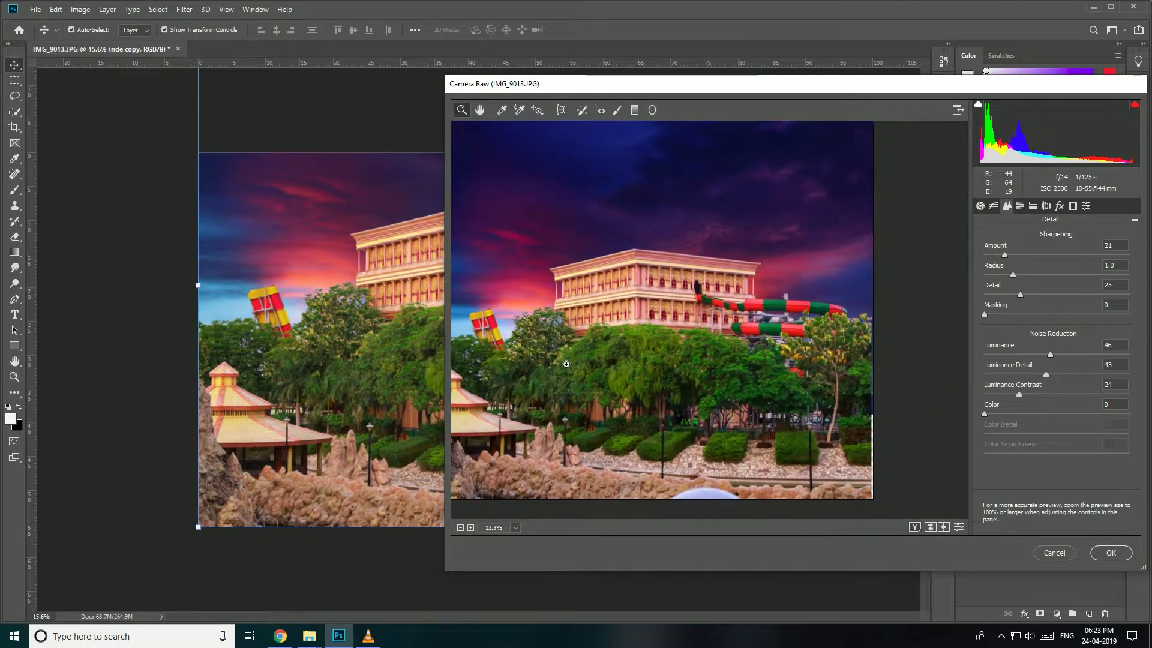
# - In the Camera Raw HSL adjustments, set the hue of Reds to +8, Magentas to +19 and Greens to +25
pyautogui.click(1021, 206)
pyautogui.click(1029, 236)
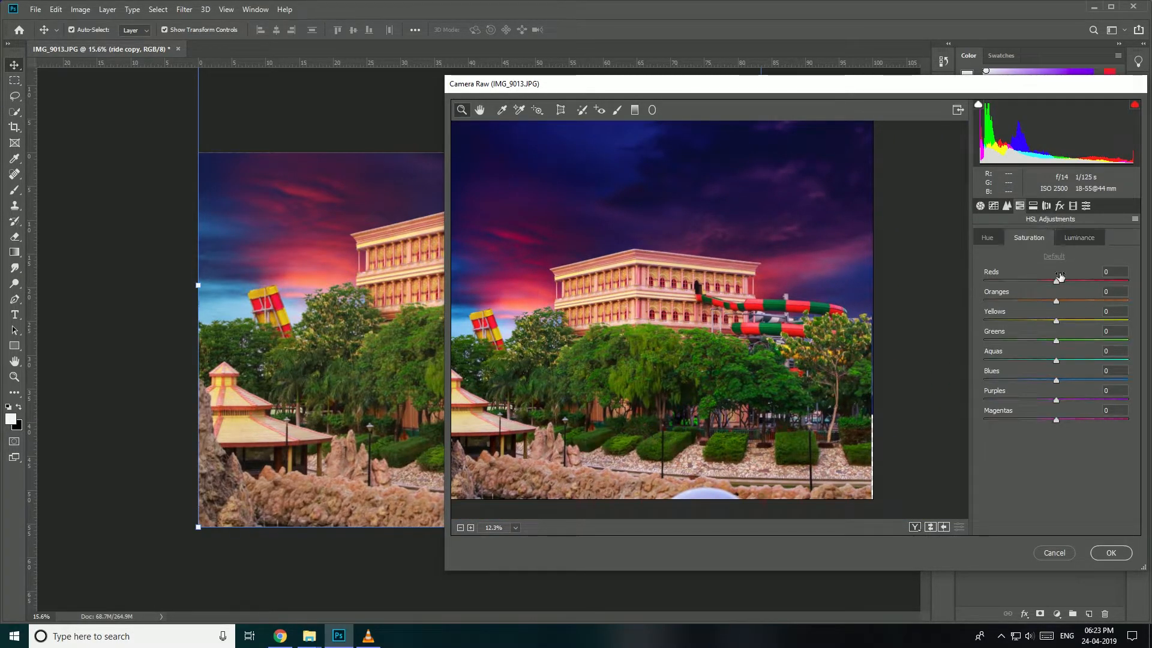
pyautogui.click(987, 237)
pyautogui.moveTo(1056, 281)
pyautogui.mouseDown()
pyautogui.moveTo(1073, 287)
pyautogui.moveTo(1064, 287)
pyautogui.mouseUp()
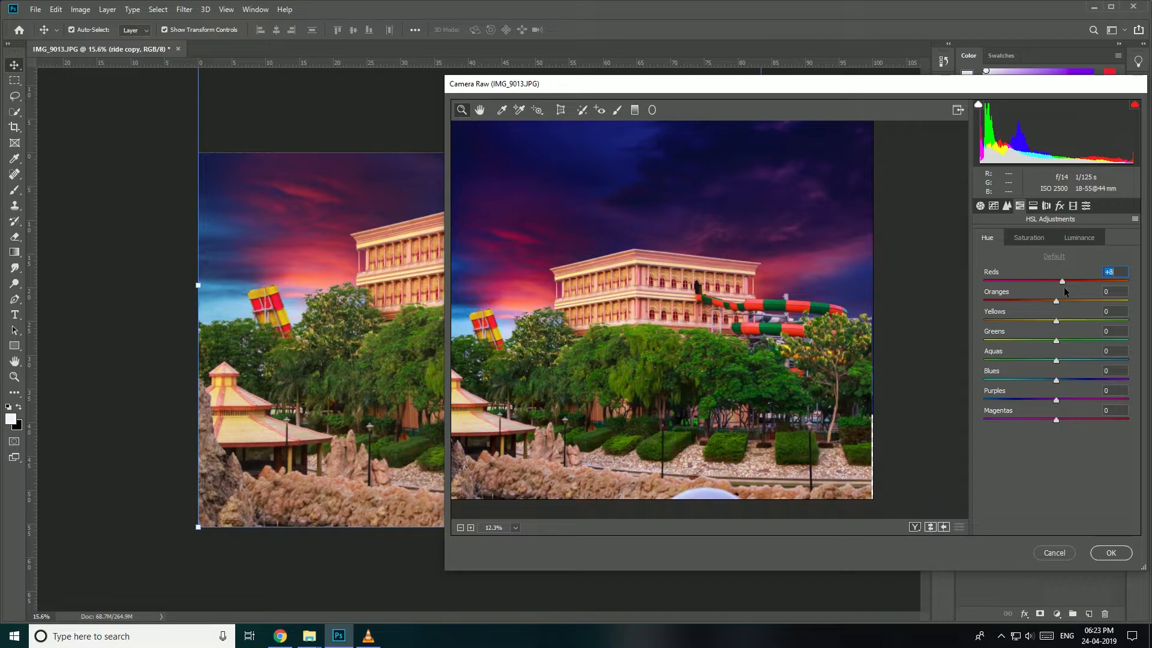
pyautogui.moveTo(1055, 420); pyautogui.dragTo(1069, 418)
pyautogui.moveTo(1056, 340); pyautogui.dragTo(1074, 339)
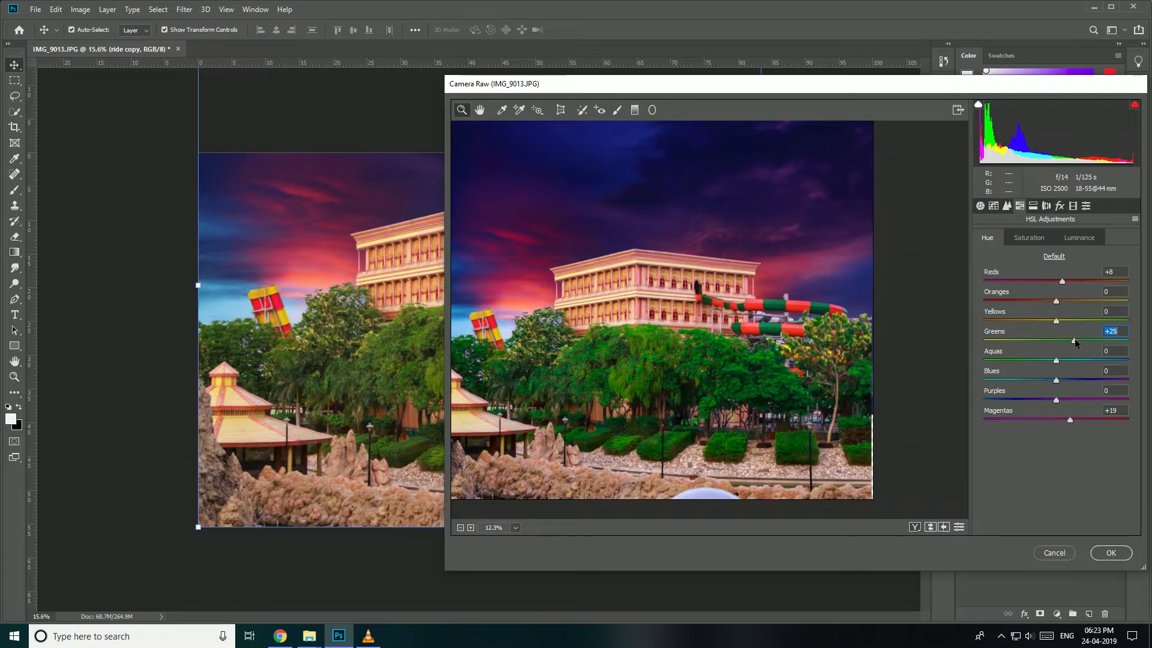
pyautogui.click(735, 367)
pyautogui.keyDown('alt'); pyautogui.click(735, 368); pyautogui.keyUp('alt')
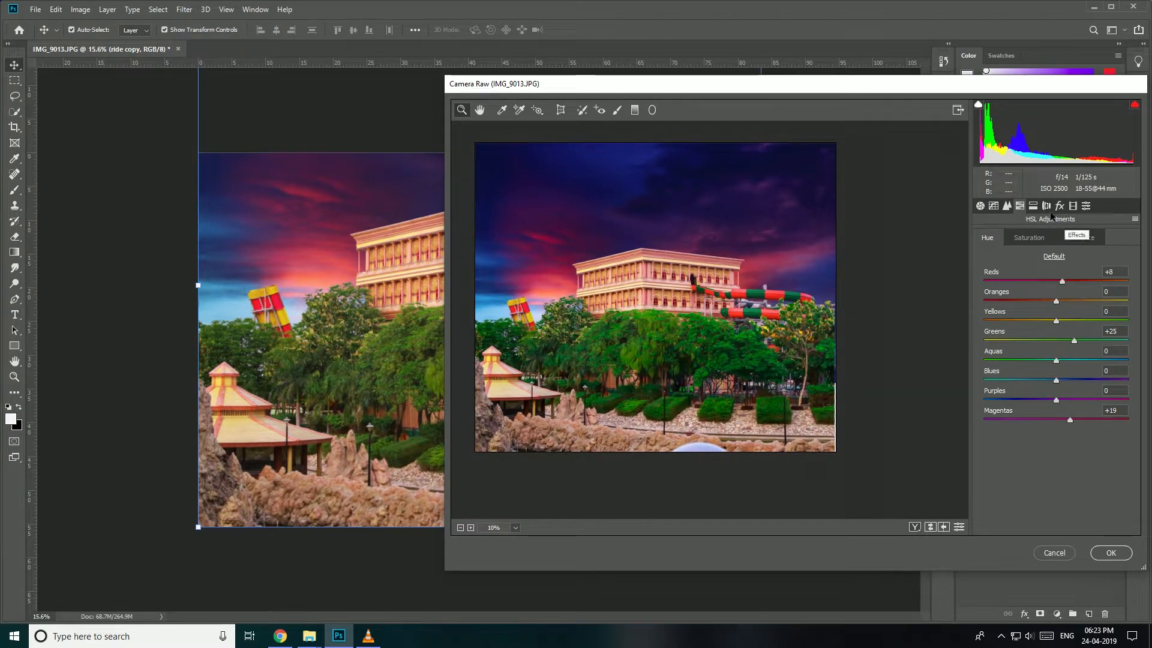
# - Raise the saturation of the Greens slightly and apply the Camera Raw adjustments to the merged layer
pyautogui.click(1028, 237)
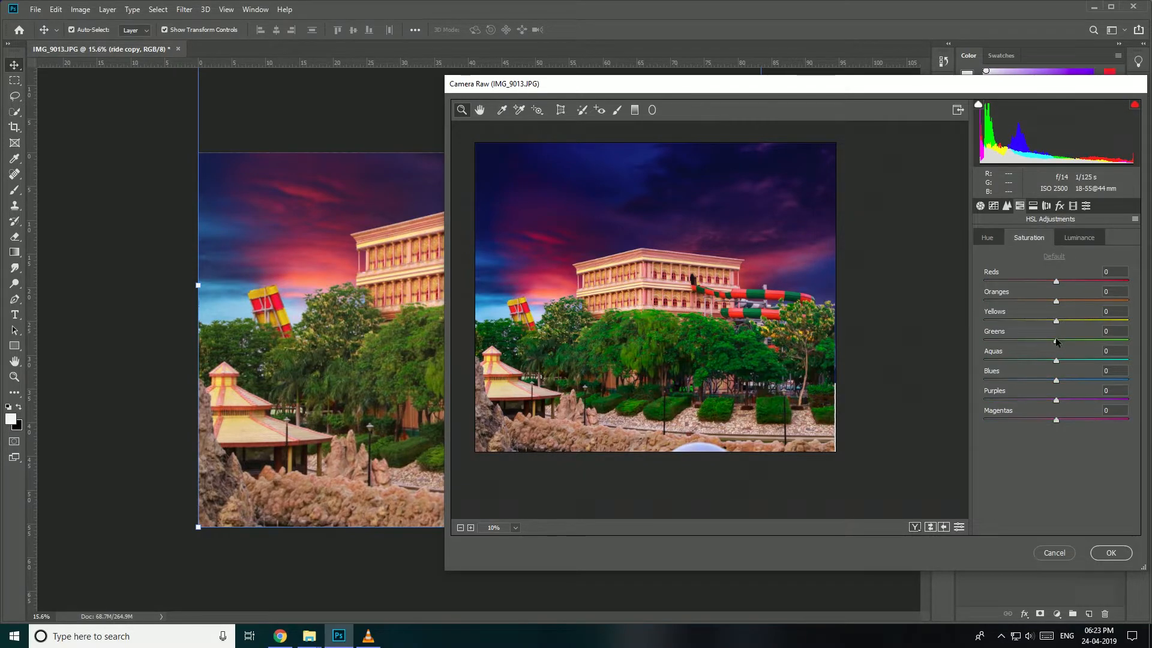
pyautogui.moveTo(1056, 340); pyautogui.dragTo(1067, 342)
pyautogui.click(1110, 553)
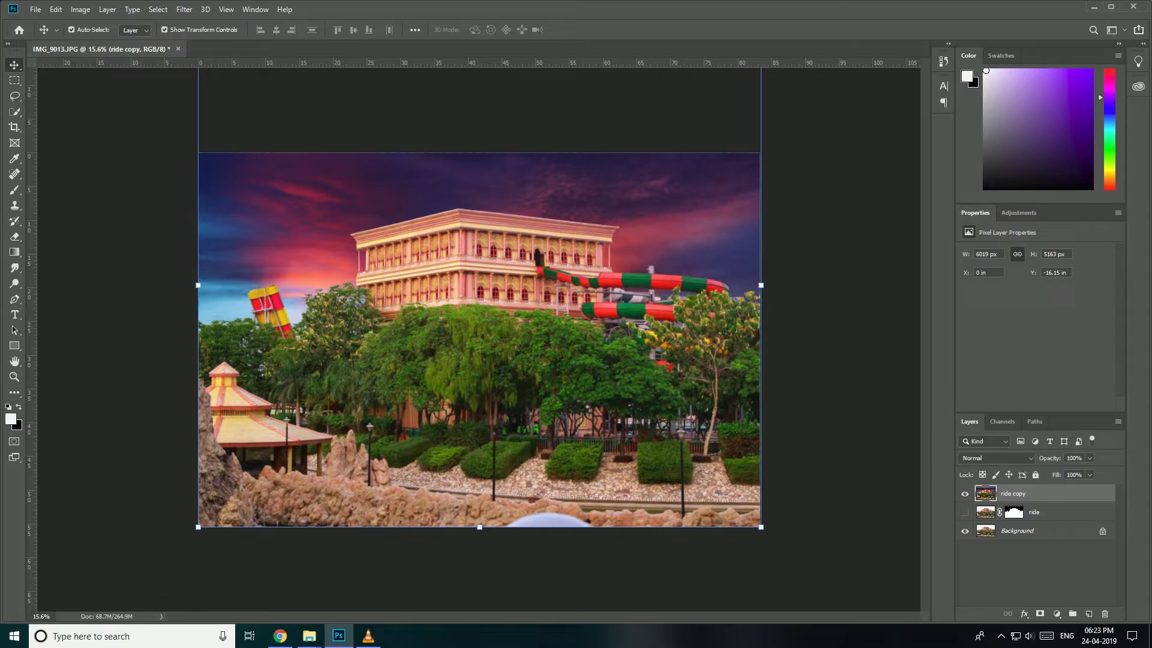
pyautogui.click(785, 346)
pyautogui.moveTo(574, 344); pyautogui.dragTo(558, 349)
pyautogui.hotkey('ctrl', 'z')
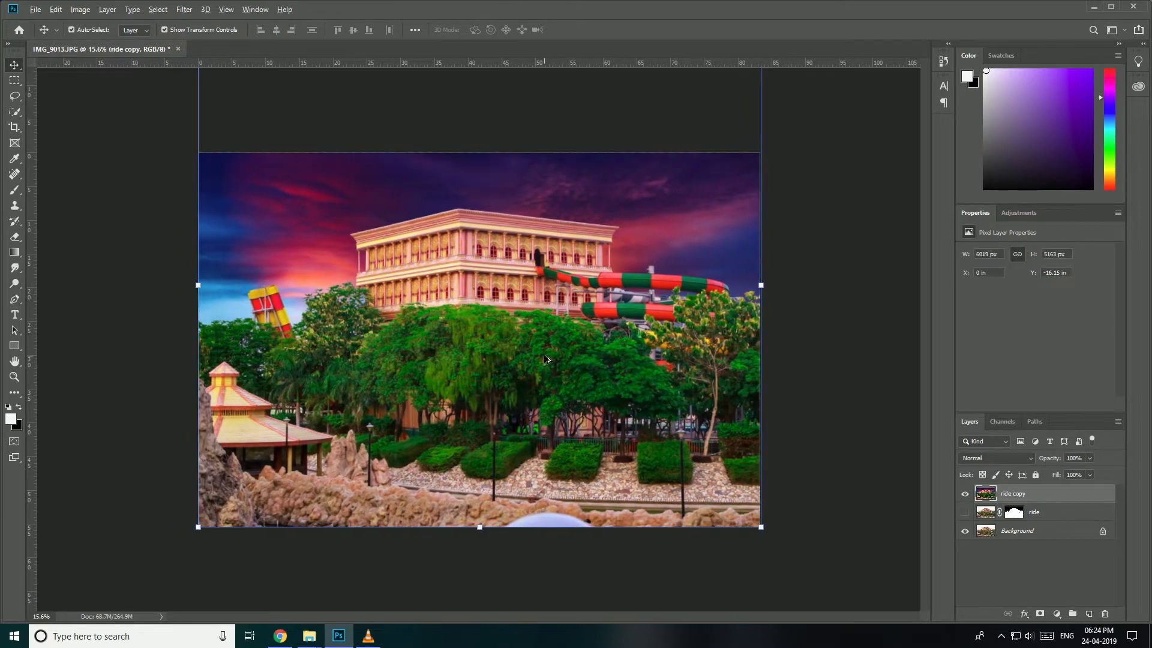
# - Deselect the merged layer and examine the graded building, slide, trees and sky both enlarged and as a whole
pyautogui.scroll(-2, 546, 359)
pyautogui.scroll(3, 546, 359)
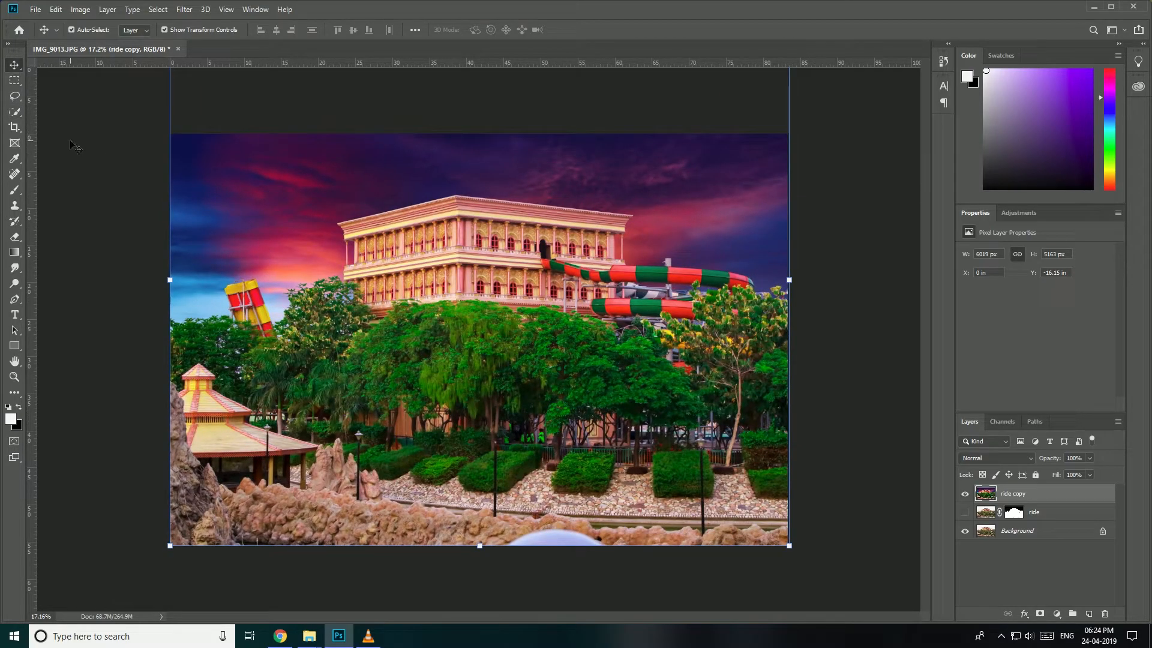
pyautogui.click(102, 167)
pyautogui.scroll(7, 564, 245)
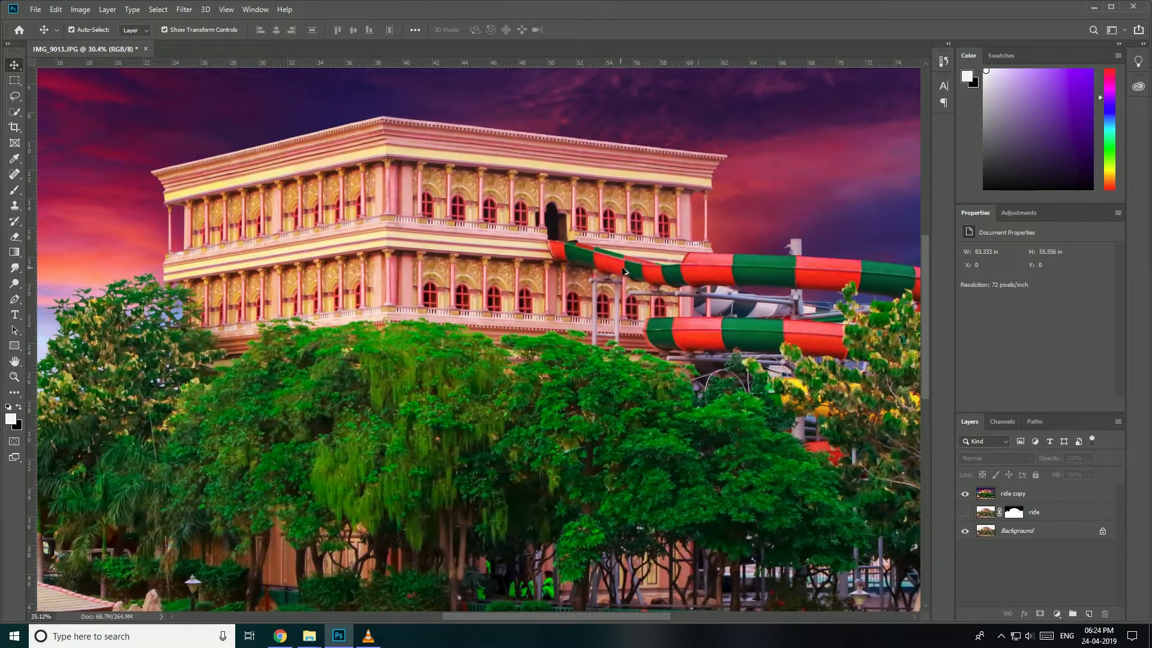
pyautogui.scroll(-8, 638, 271)
pyautogui.scroll(1, 643, 275)
pyautogui.scroll(3, 278, 331)
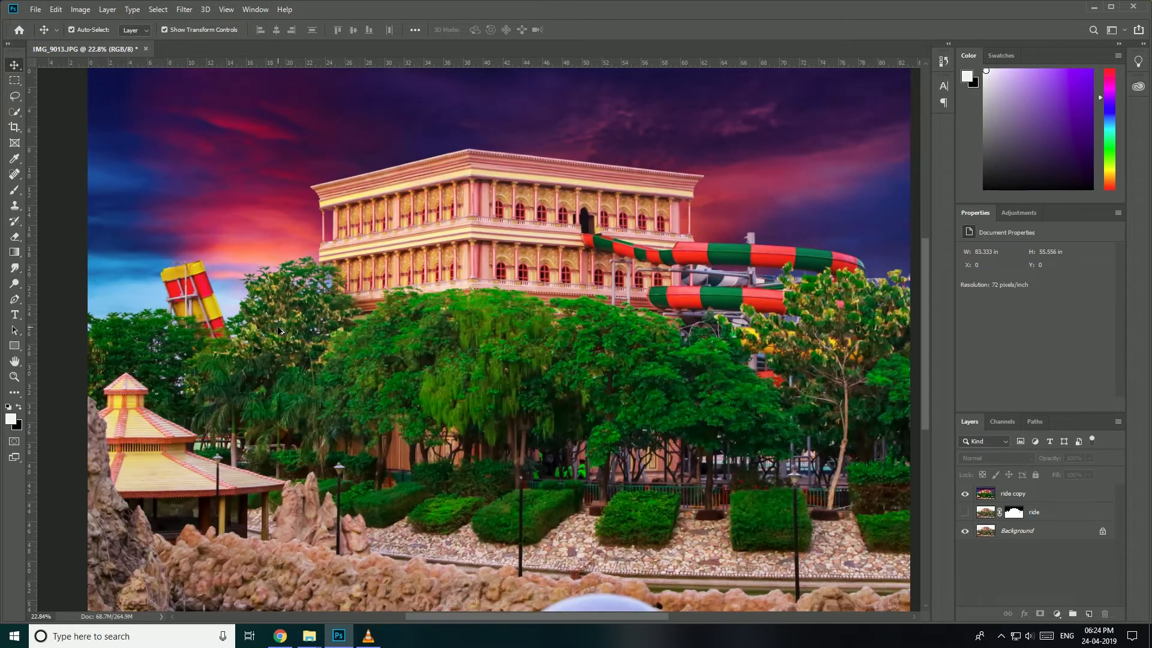
pyautogui.scroll(-3, 285, 330)
pyautogui.scroll(2, 293, 329)
pyautogui.scroll(1, 293, 328)
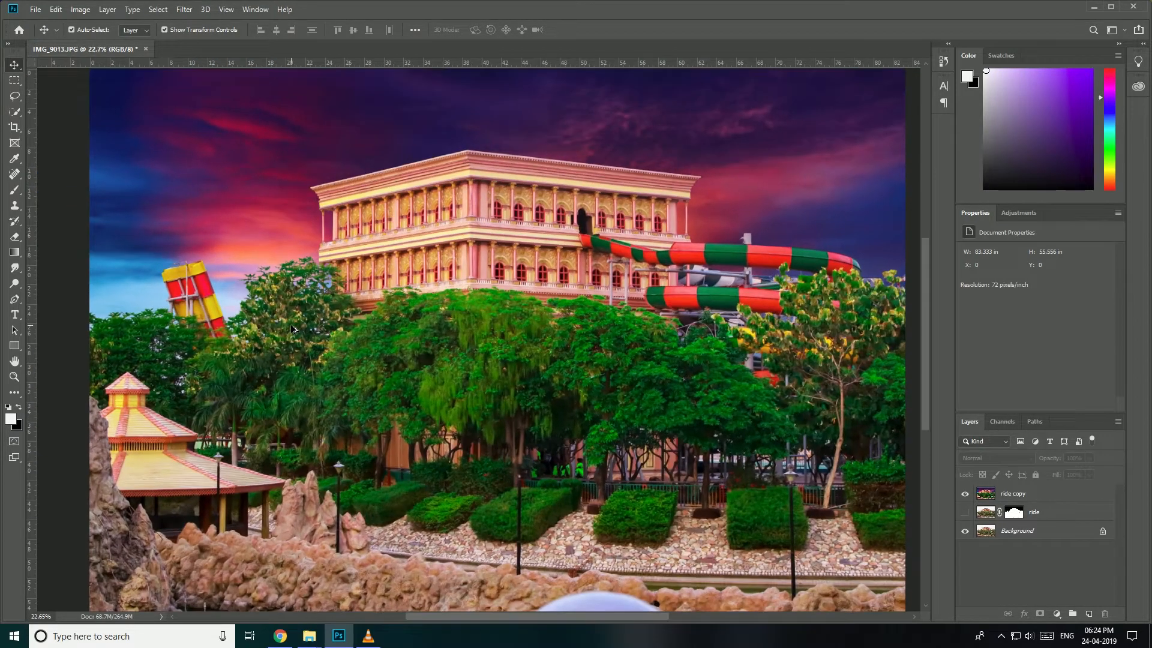
pyautogui.scroll(-1, 293, 329)
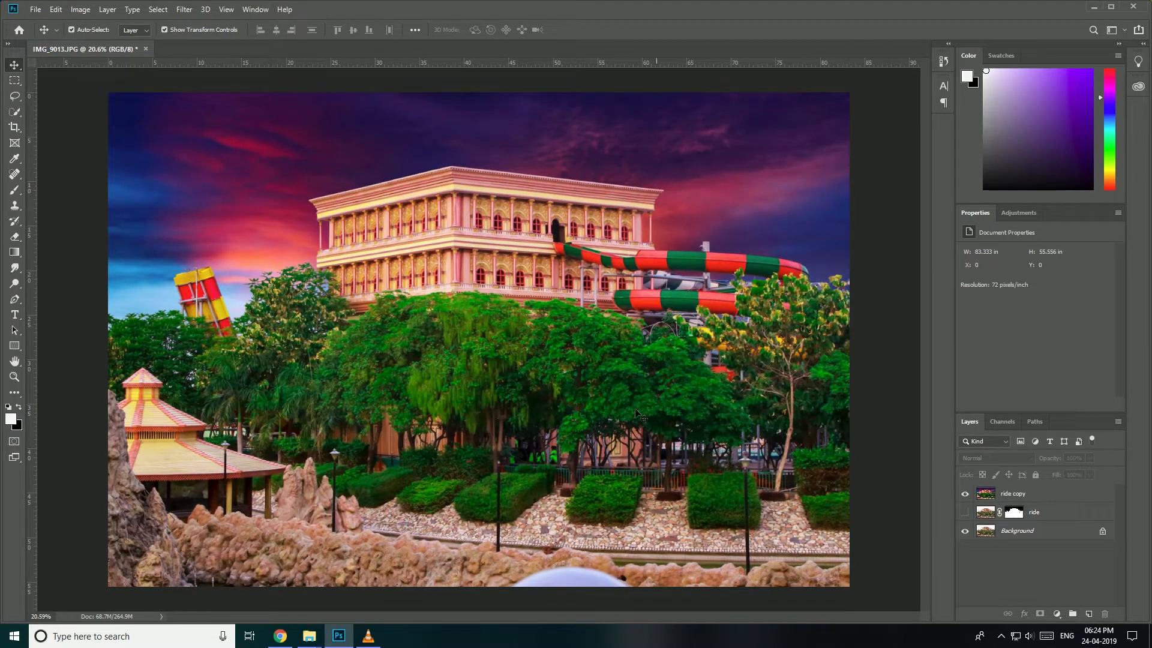
# - Toggle the visibility of the ride copy layer several times to compare the finished composite with the original photo
pyautogui.click(965, 494)
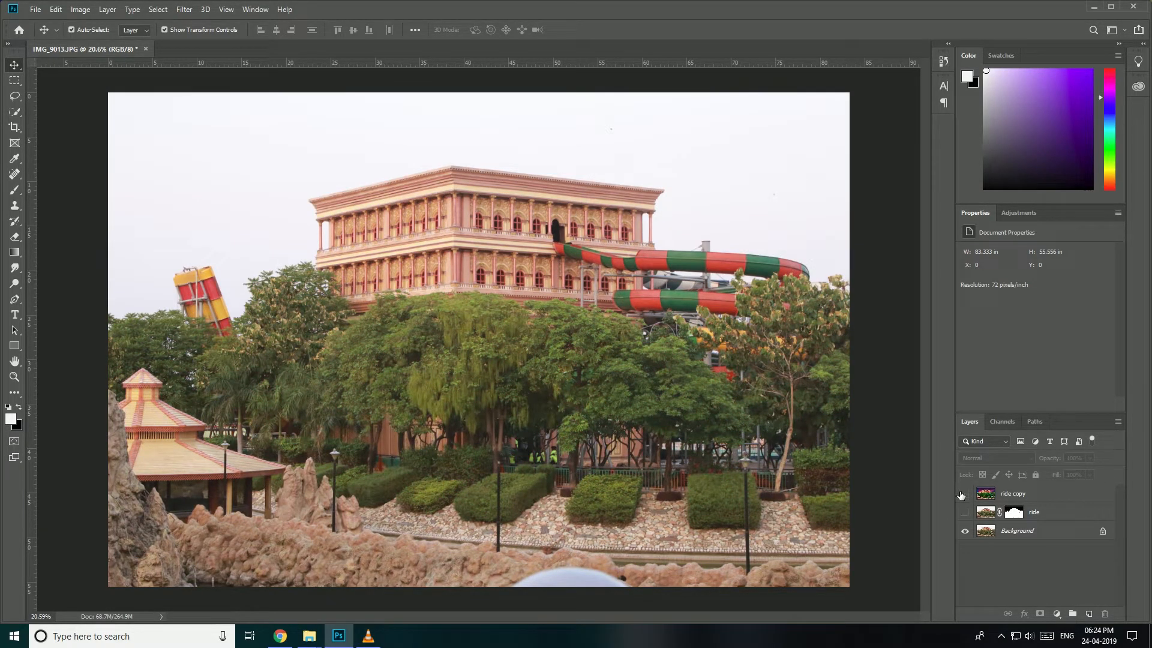
pyautogui.click(963, 494)
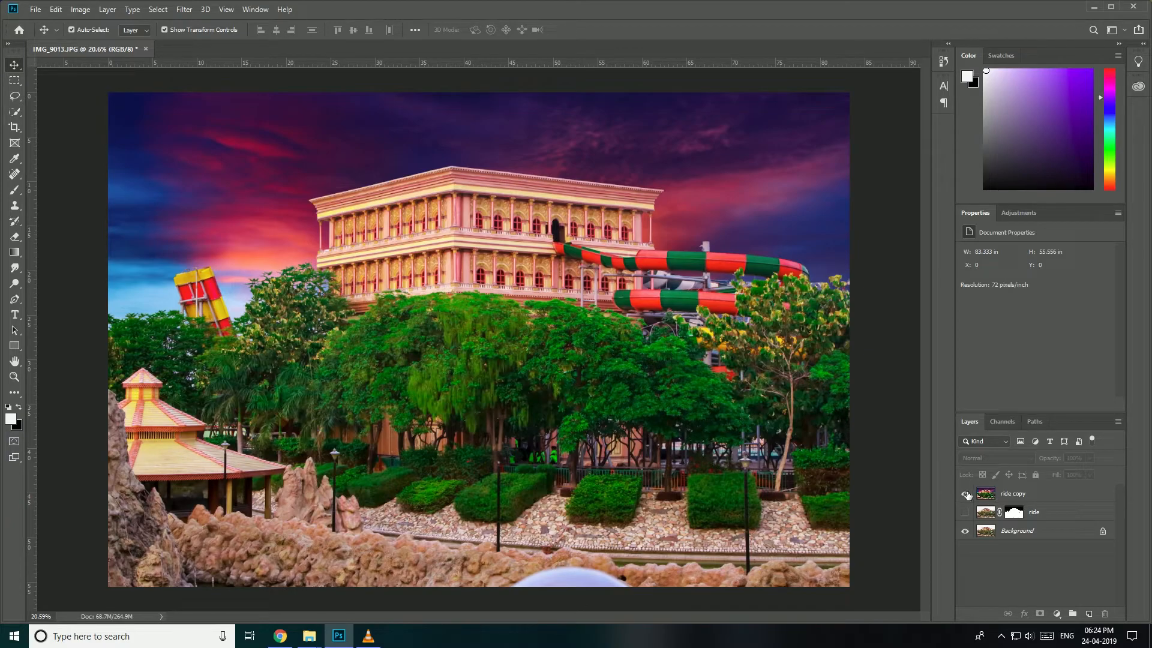
pyautogui.click(964, 495)
pyautogui.click(965, 494)
pyautogui.click(964, 494)
pyautogui.click(964, 494)
pyautogui.scroll(-1, 644, 350)
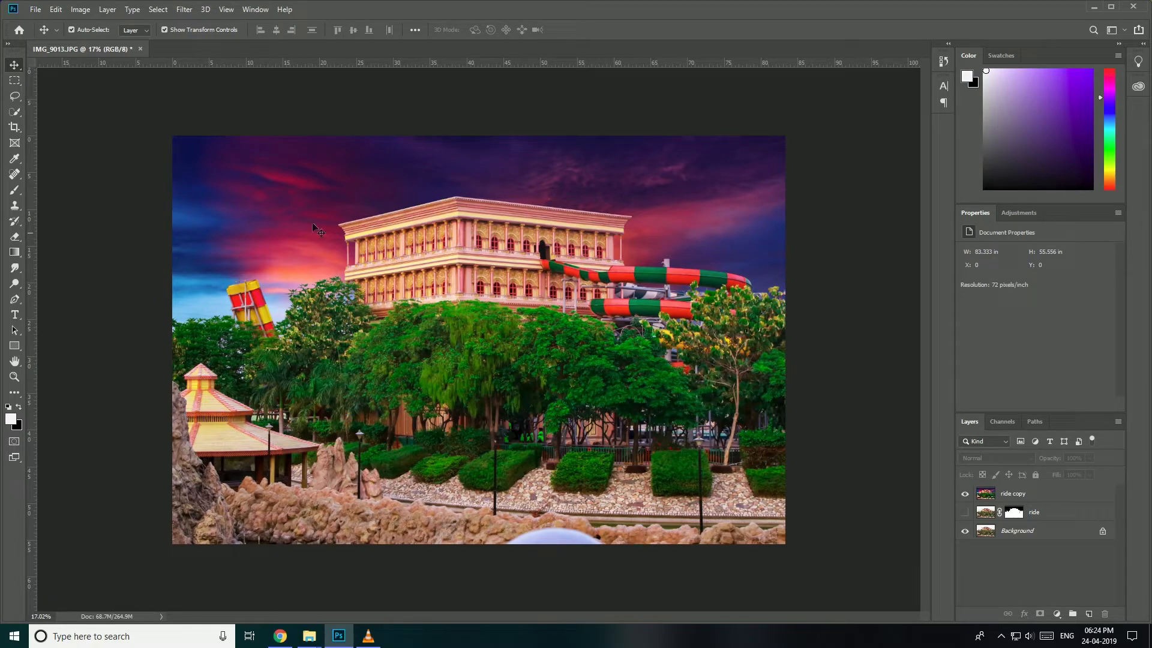
# - Start saving the composite under a new name, choosing the Desktop as location and JPEG as file format
pyautogui.click(30, 9)
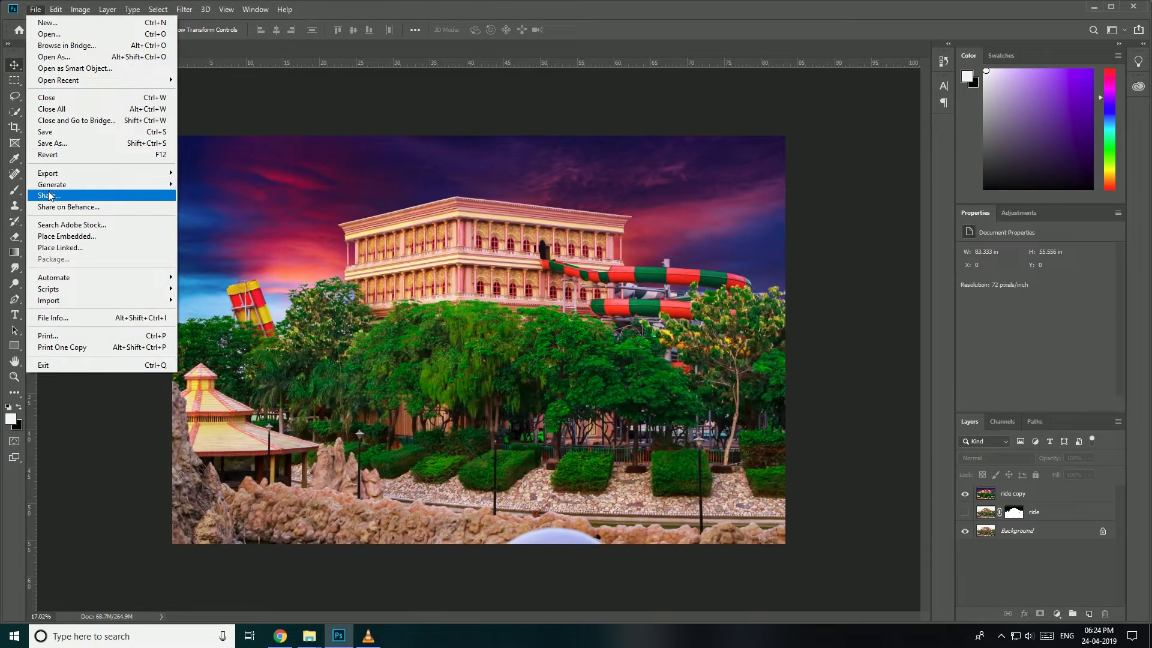
pyautogui.click(57, 143)
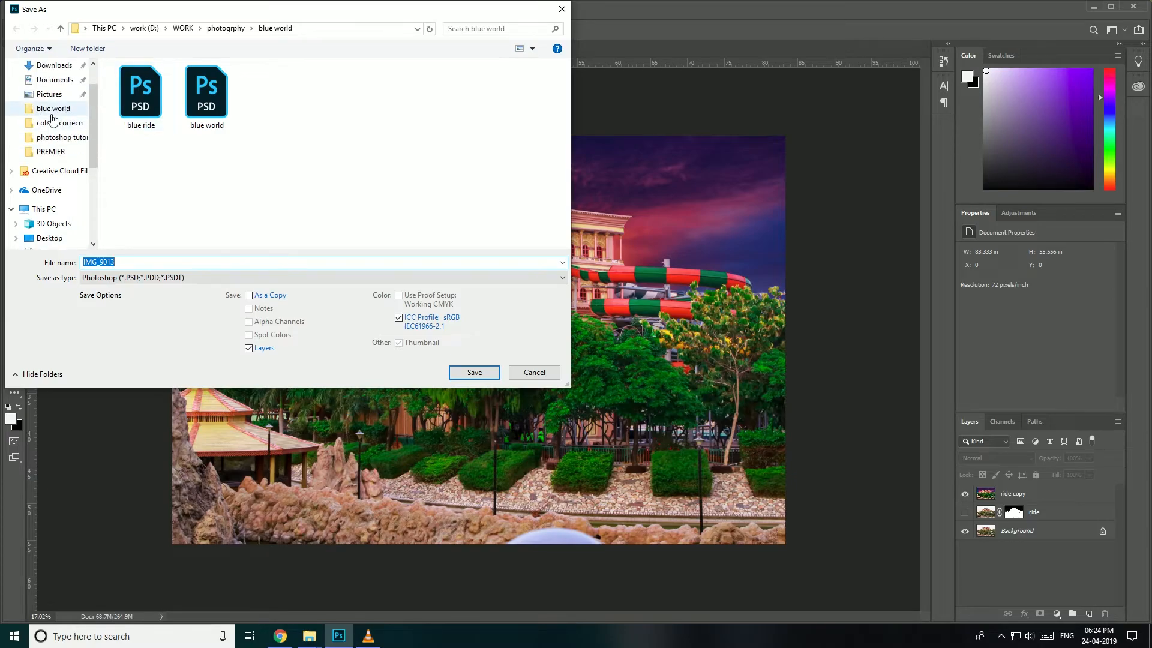
pyautogui.click(50, 90)
pyautogui.click(137, 259)
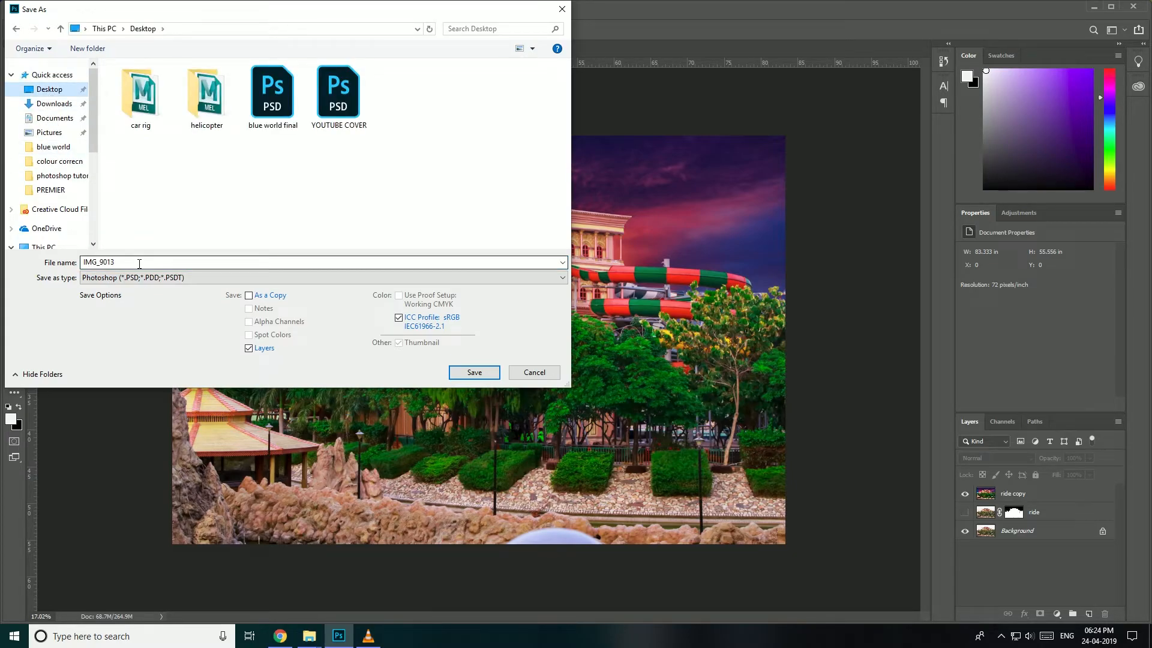
pyautogui.click(142, 277)
pyautogui.click(141, 363)
# - Name the file ride, replace the existing ride.jpg and save it at Maximum quality 12 with the Baseline ("Standard") format
pyautogui.doubleClick(135, 264)
pyautogui.write('ride')
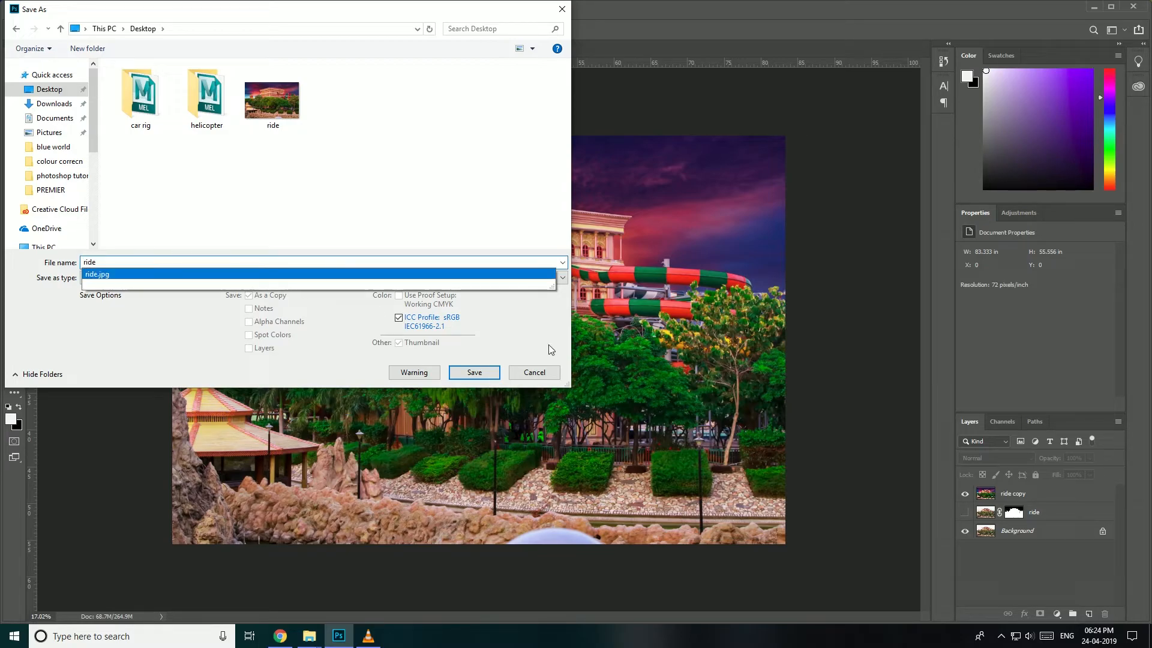
pyautogui.click(489, 373)
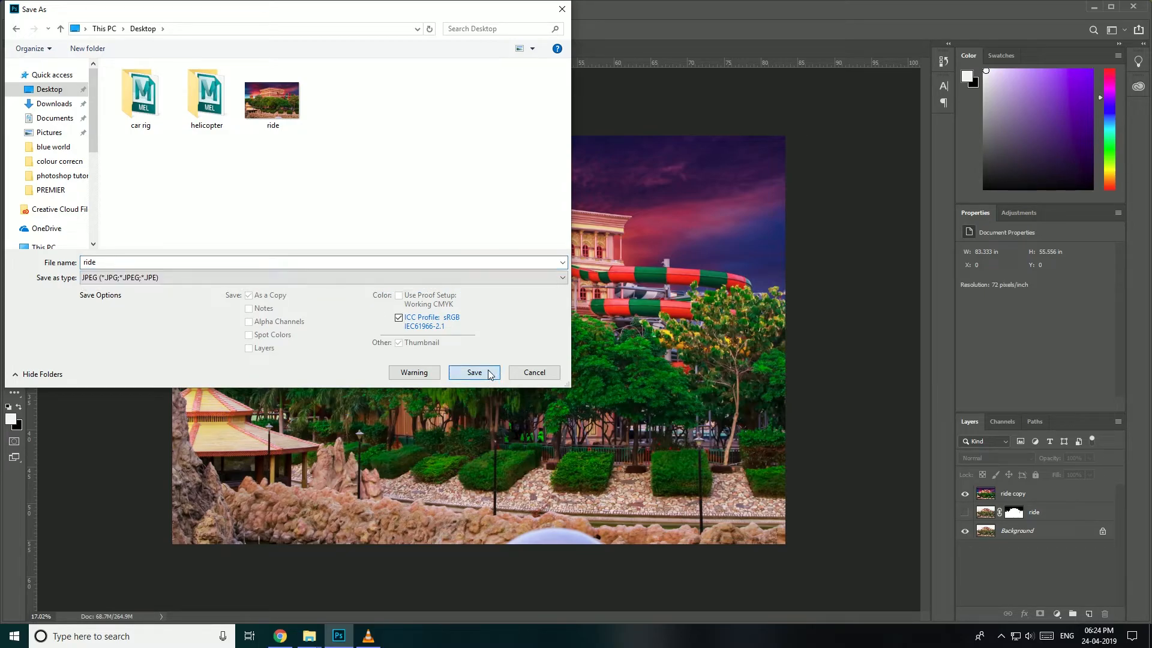
pyautogui.click(606, 308)
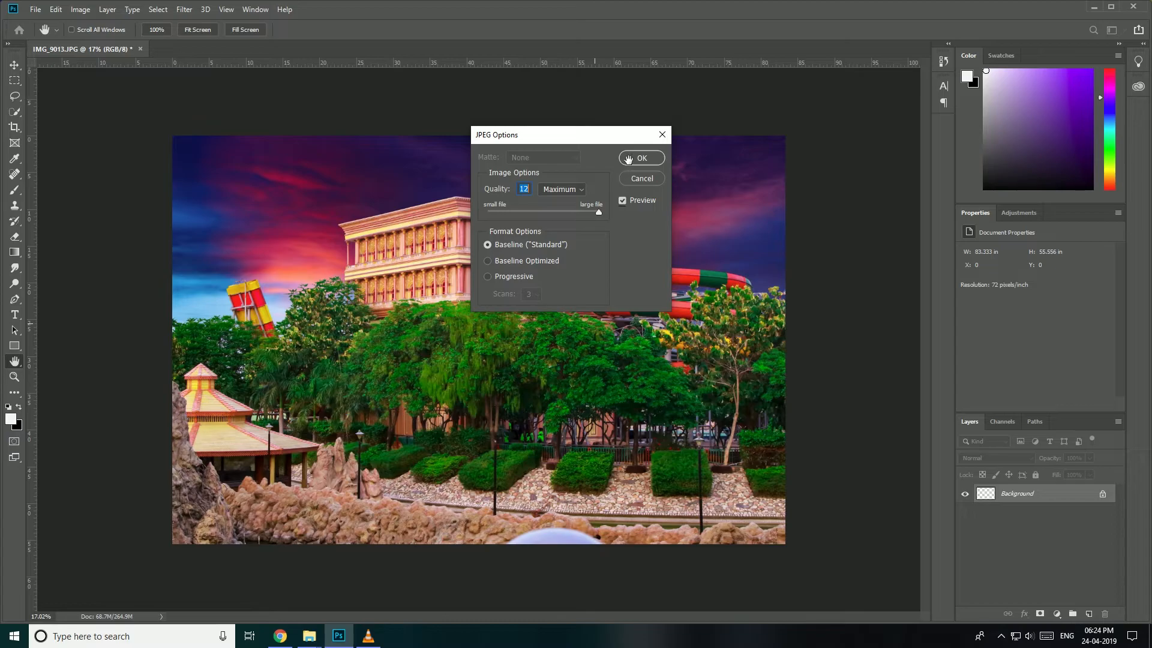
pyautogui.click(628, 159)
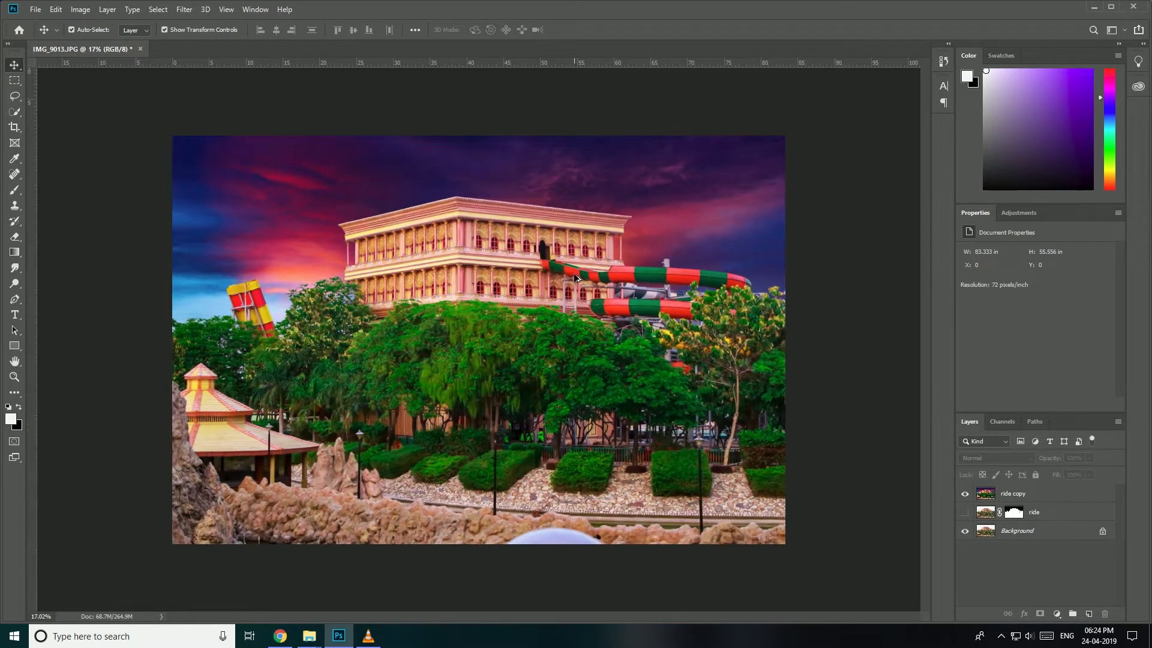